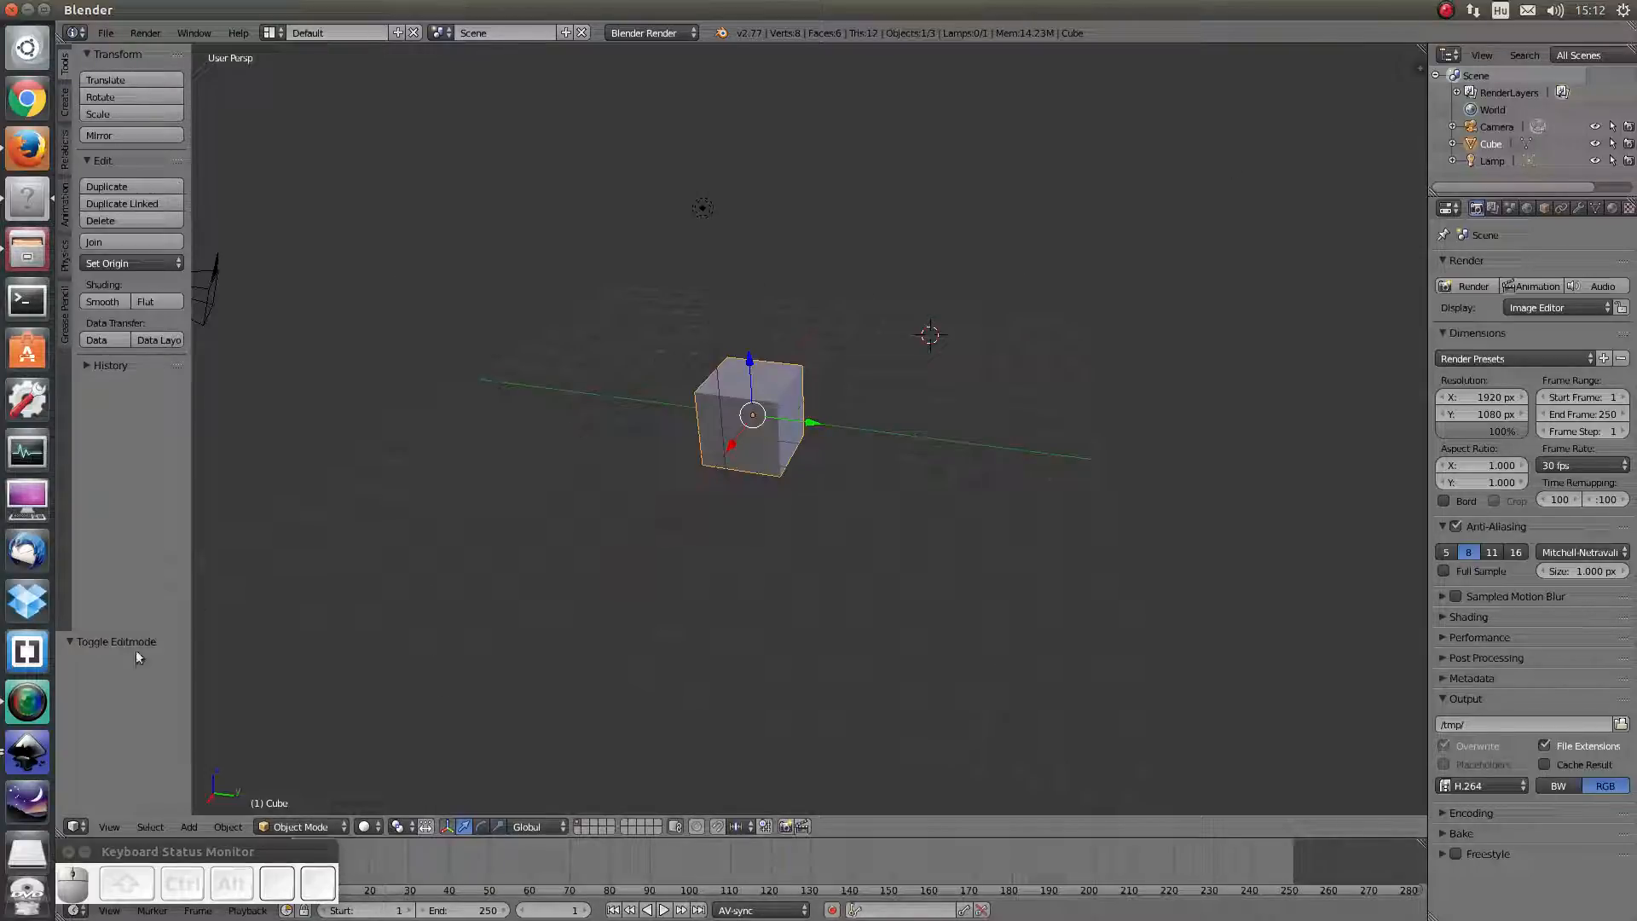
Open the Editor Type menu from the 3D View header's editor-type button
{"action": "left_click", "coordinate": [75, 826]}
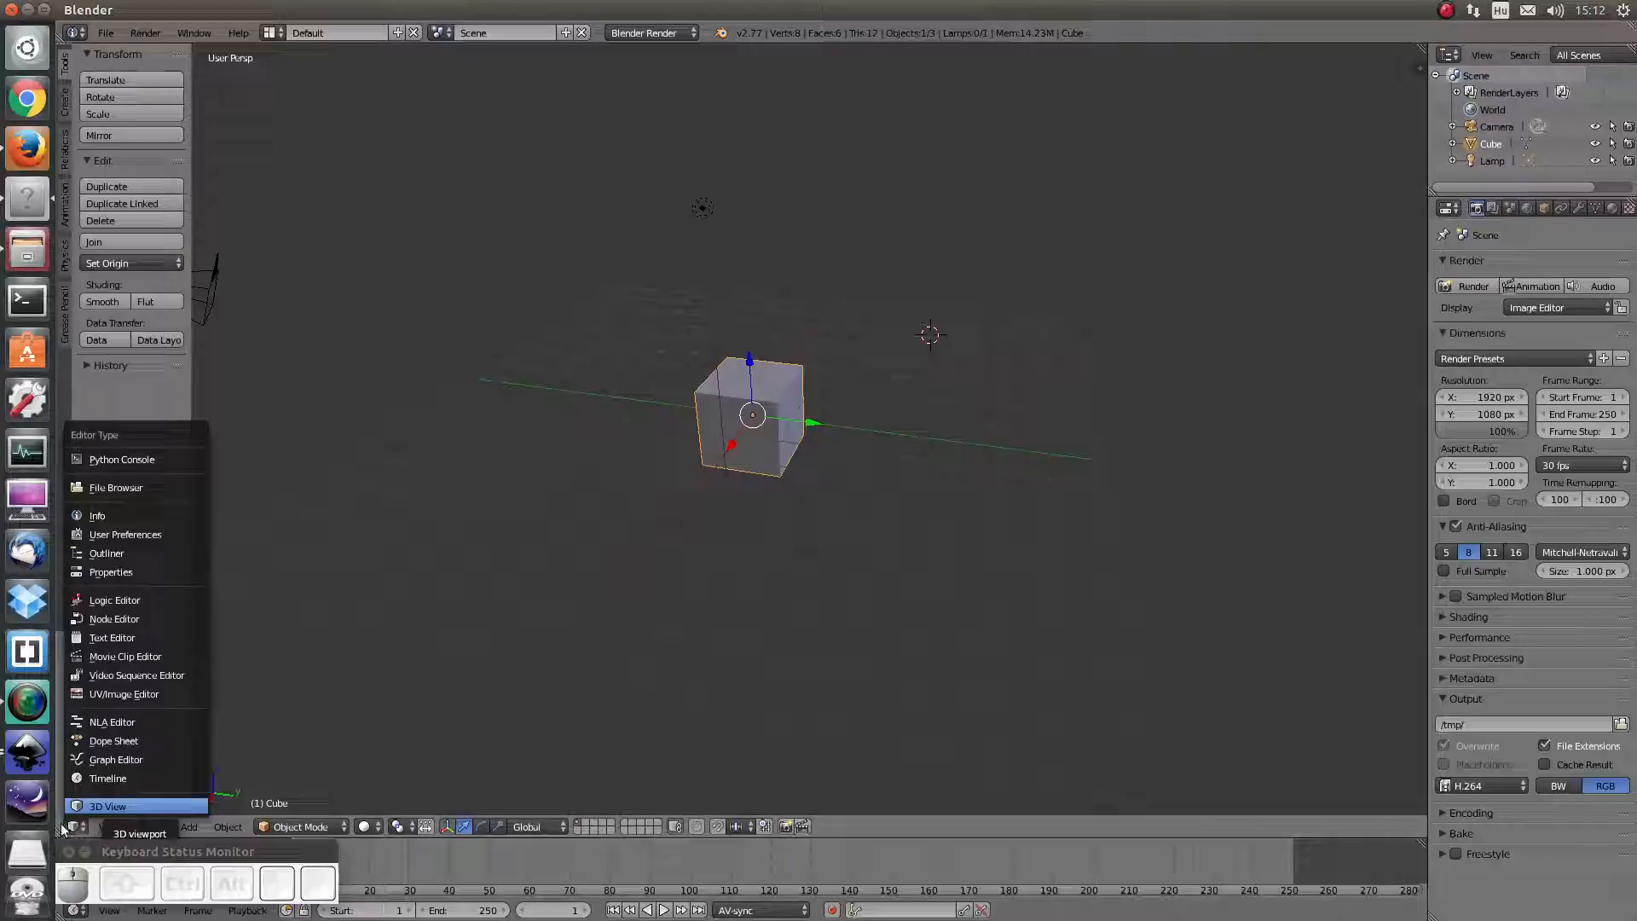
{"action": "left_click", "coordinate": [75, 827]}
{"action": "left_click", "coordinate": [74, 826]}
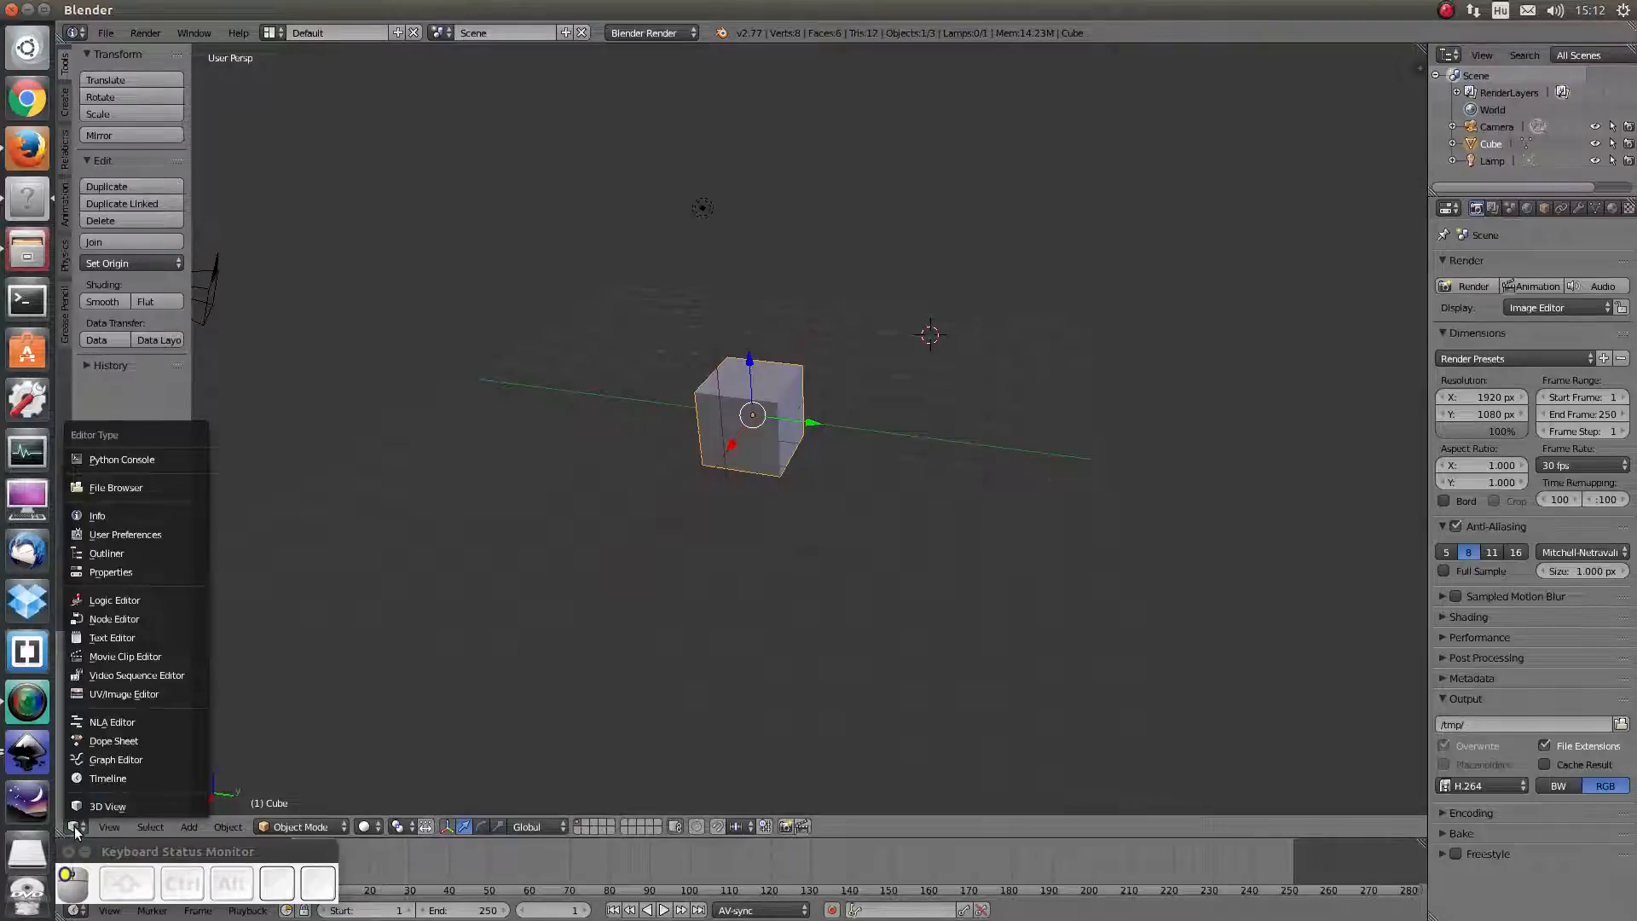
{"action": "left_click", "coordinate": [92, 698]}
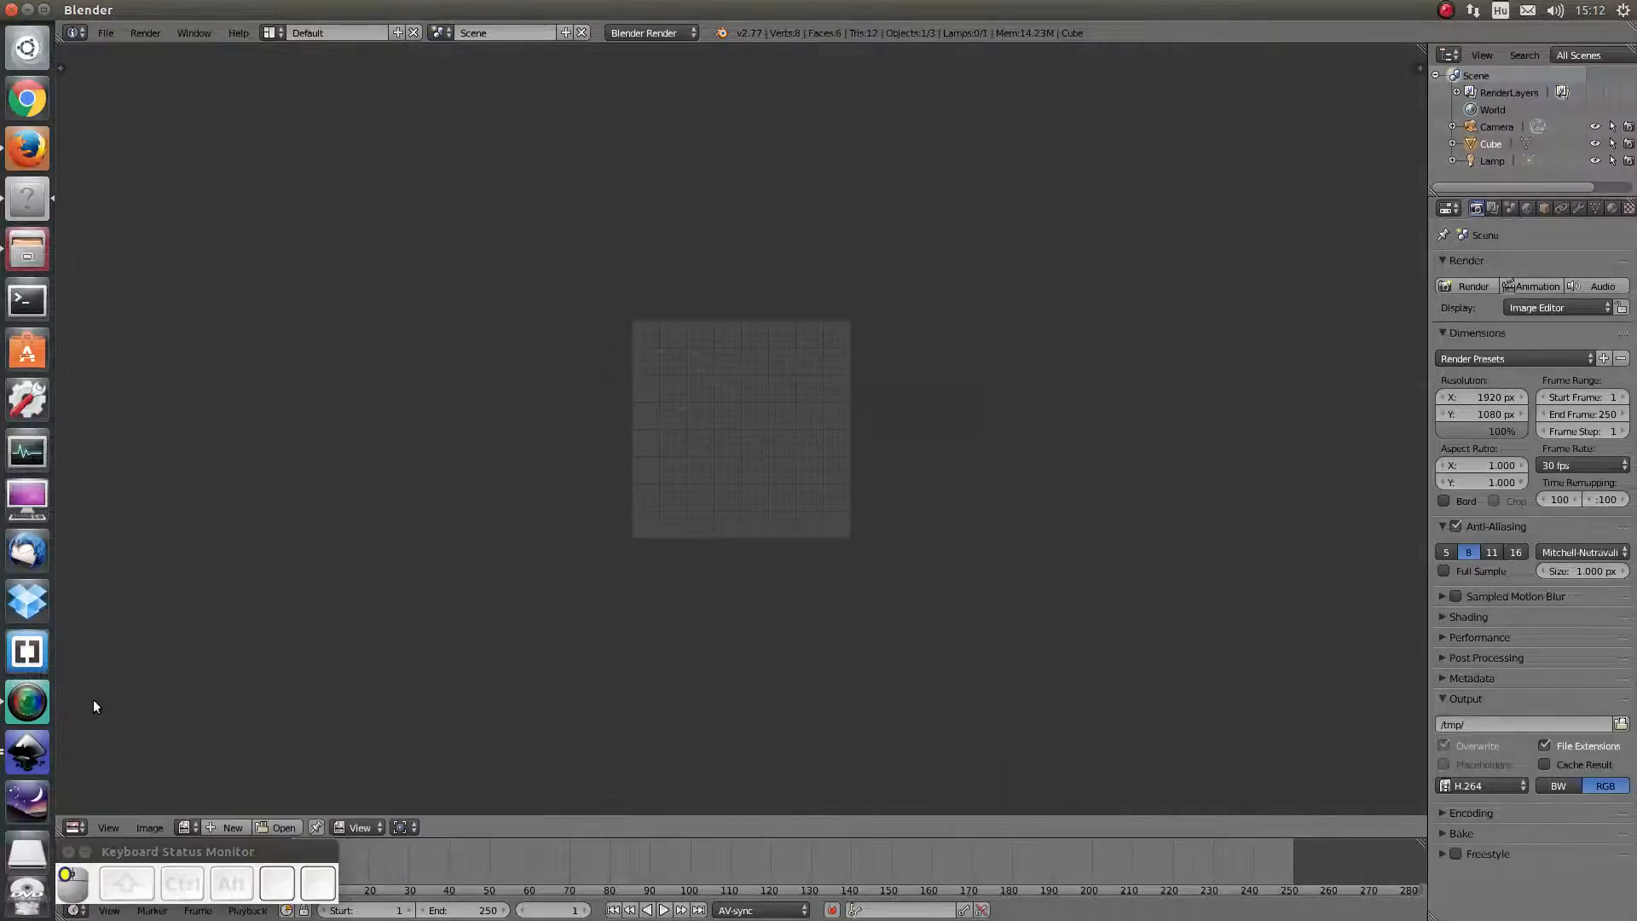
{"action": "left_click", "coordinate": [75, 831]}
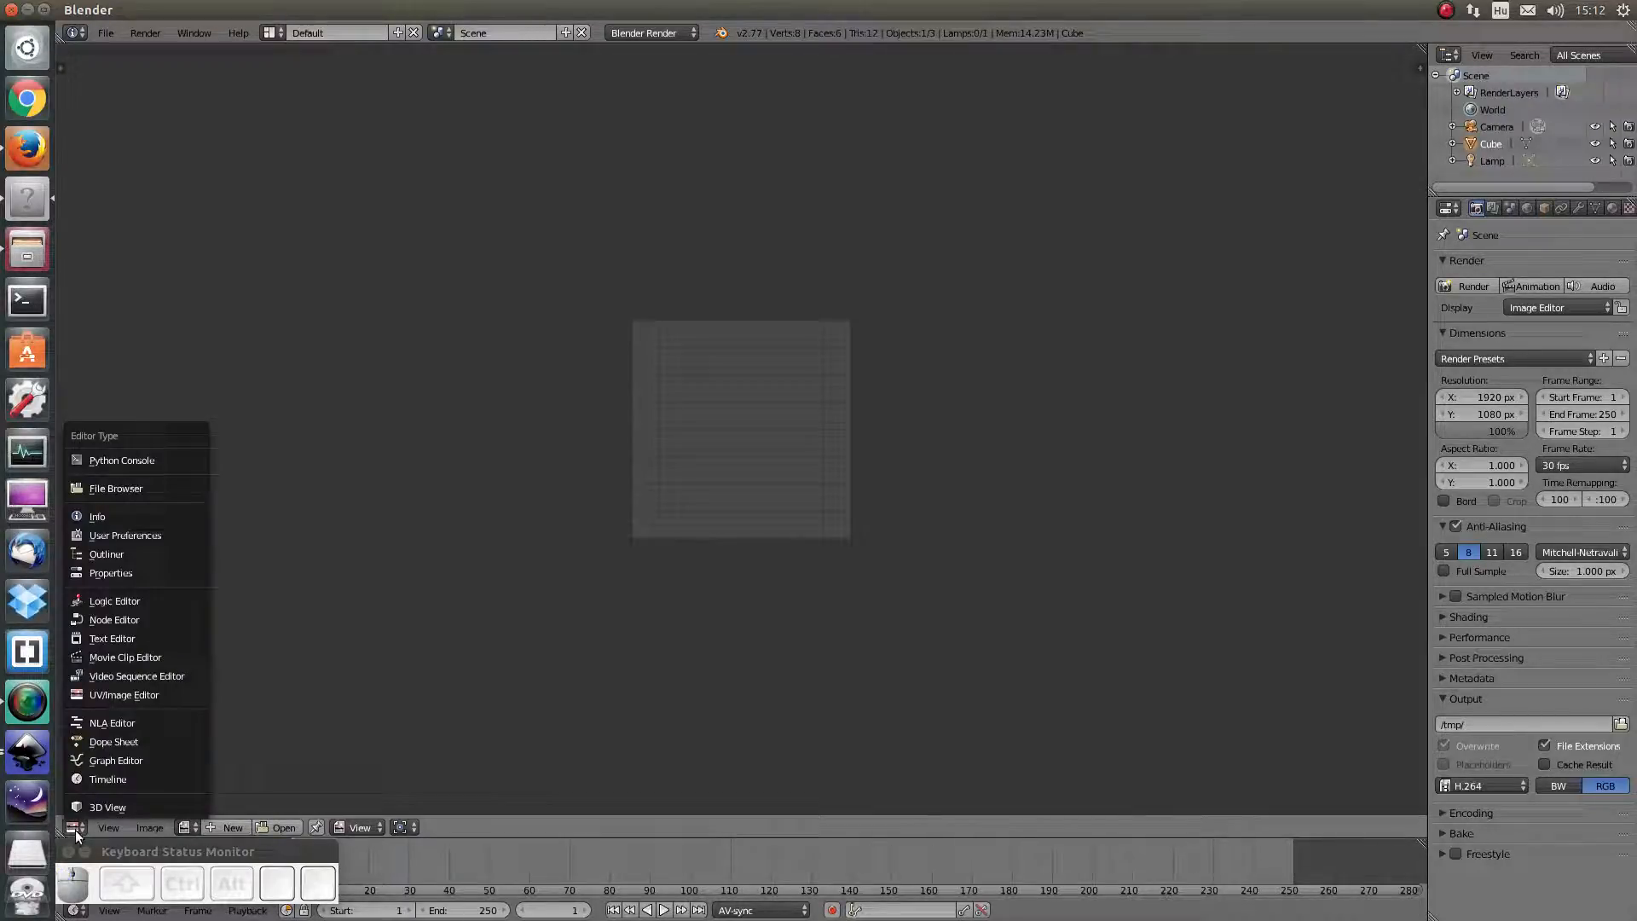
{"action": "left_click", "coordinate": [94, 780]}
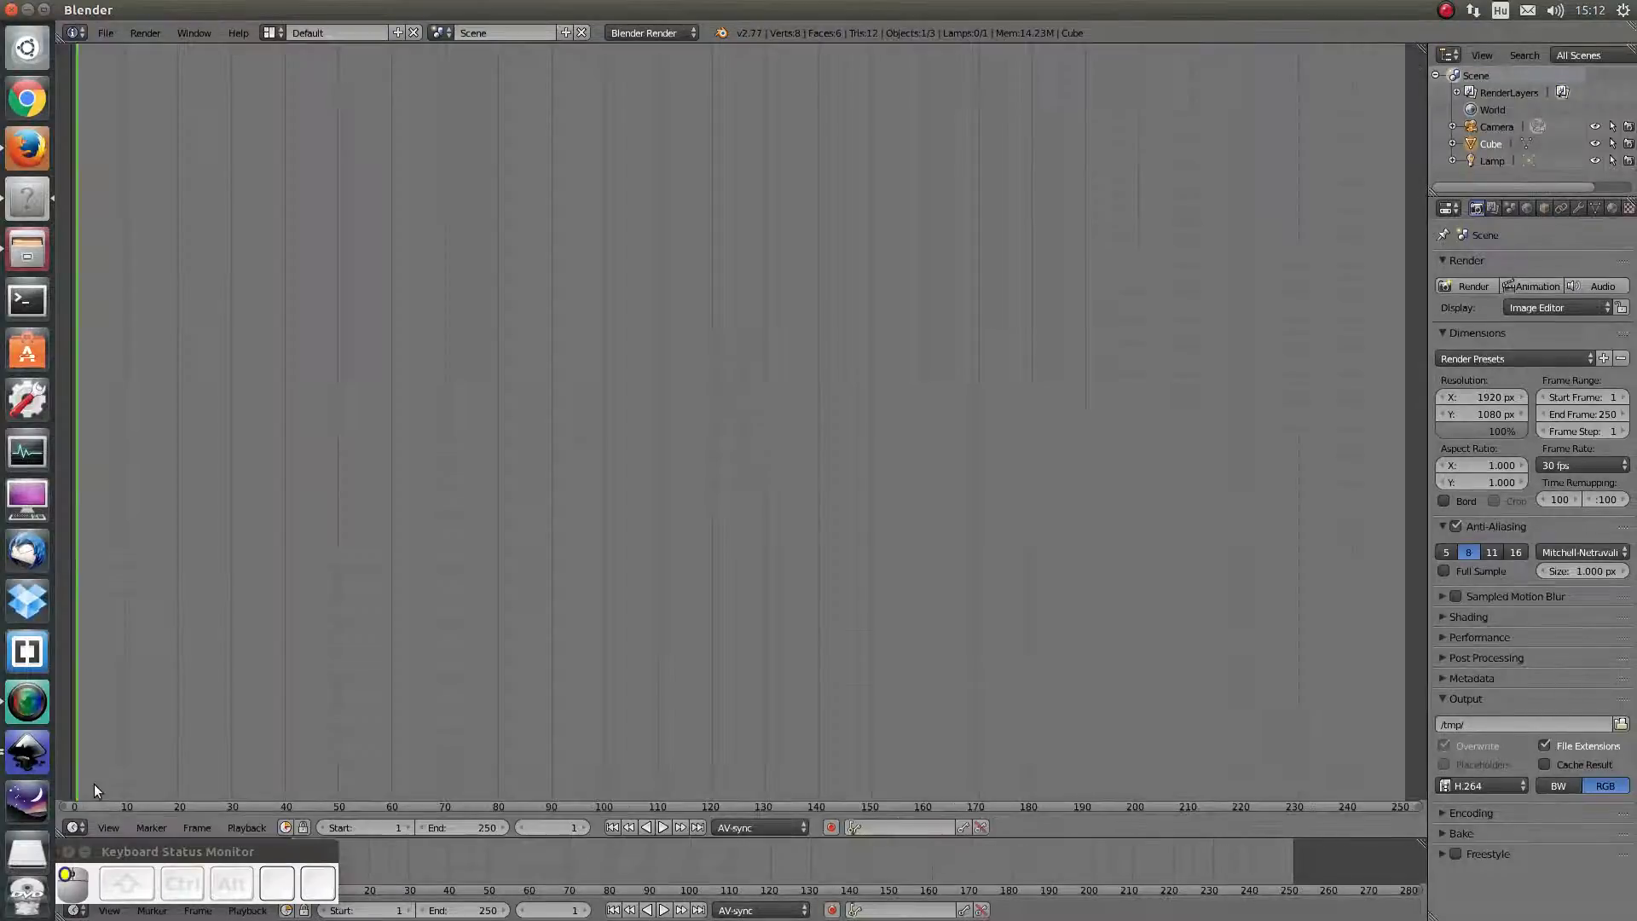
{"action": "left_click", "coordinate": [74, 827]}
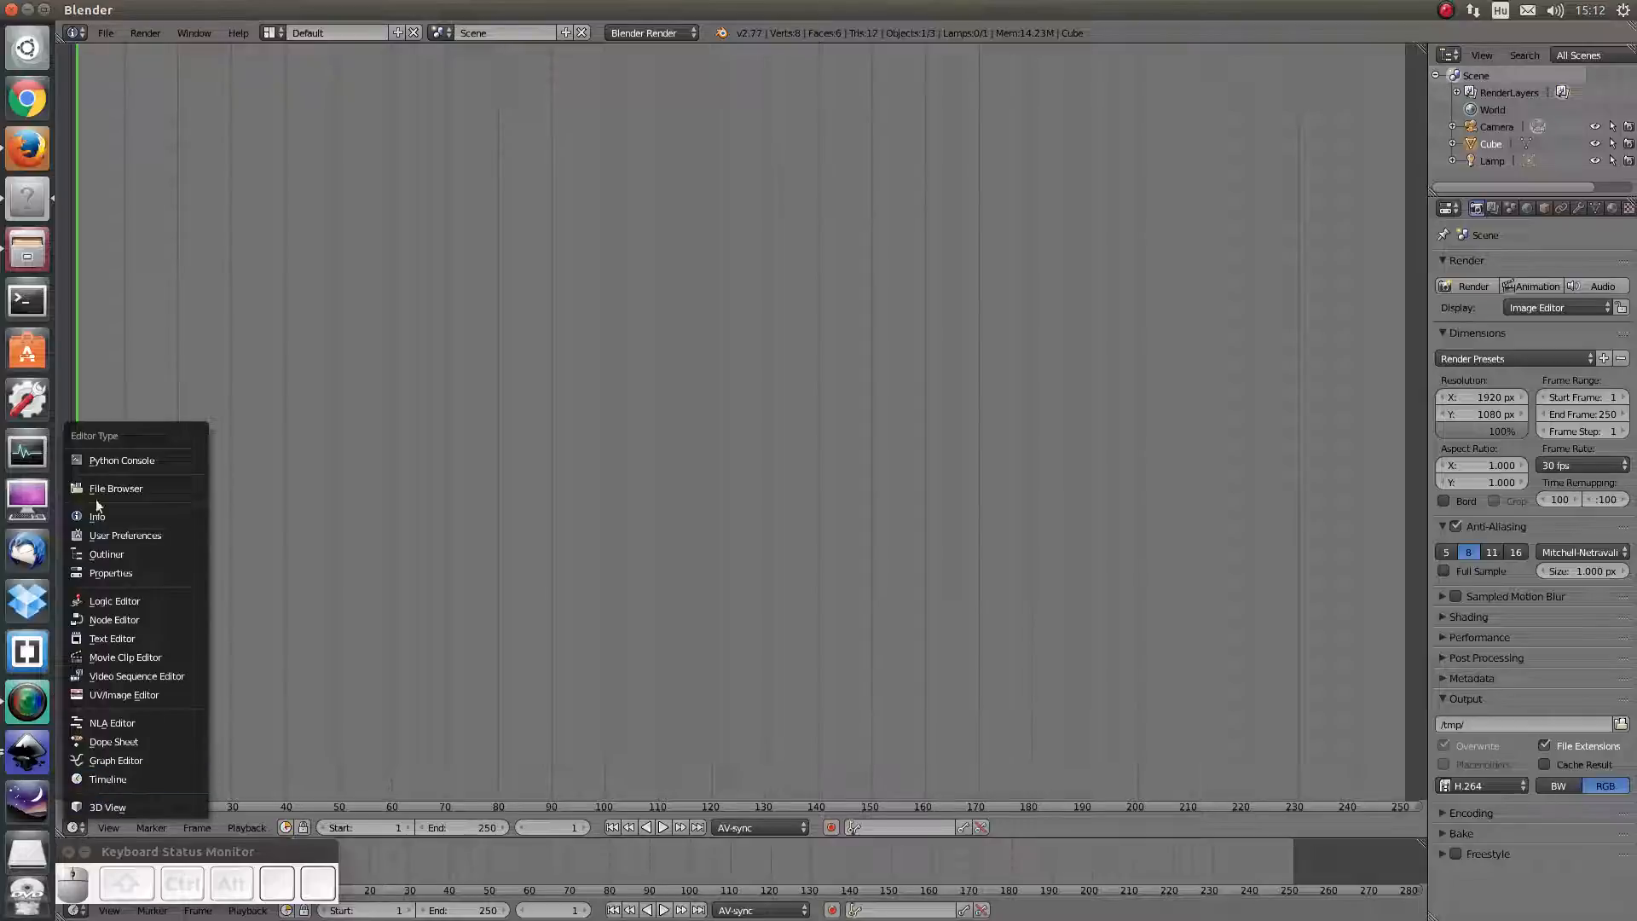
{"action": "left_click", "coordinate": [109, 573]}
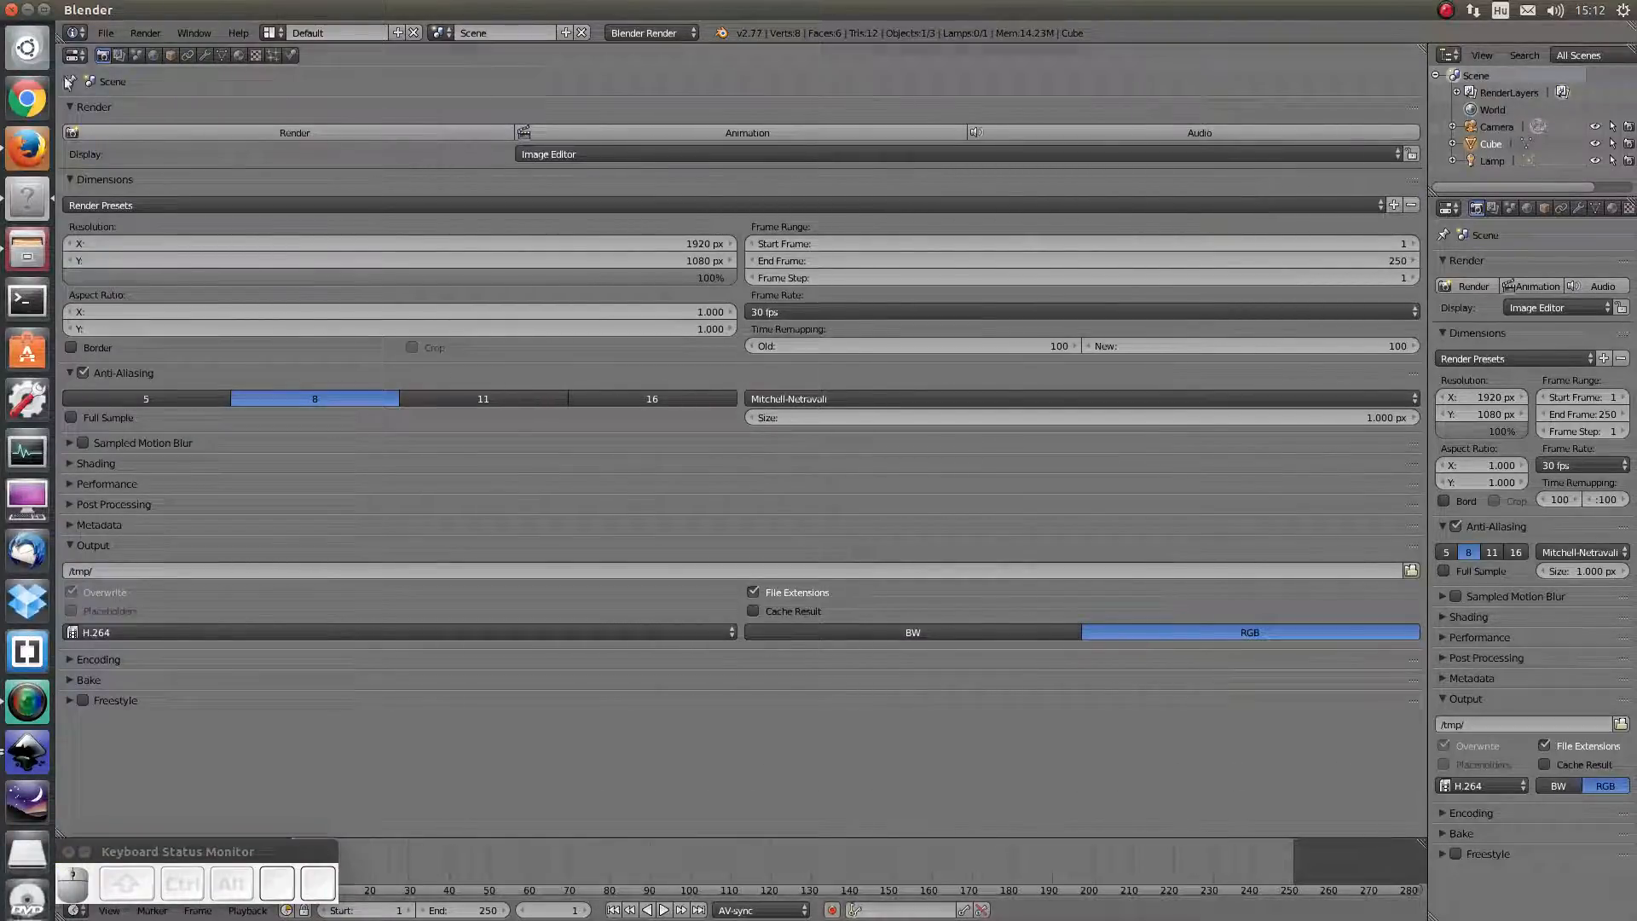
{"action": "left_click", "coordinate": [75, 55]}
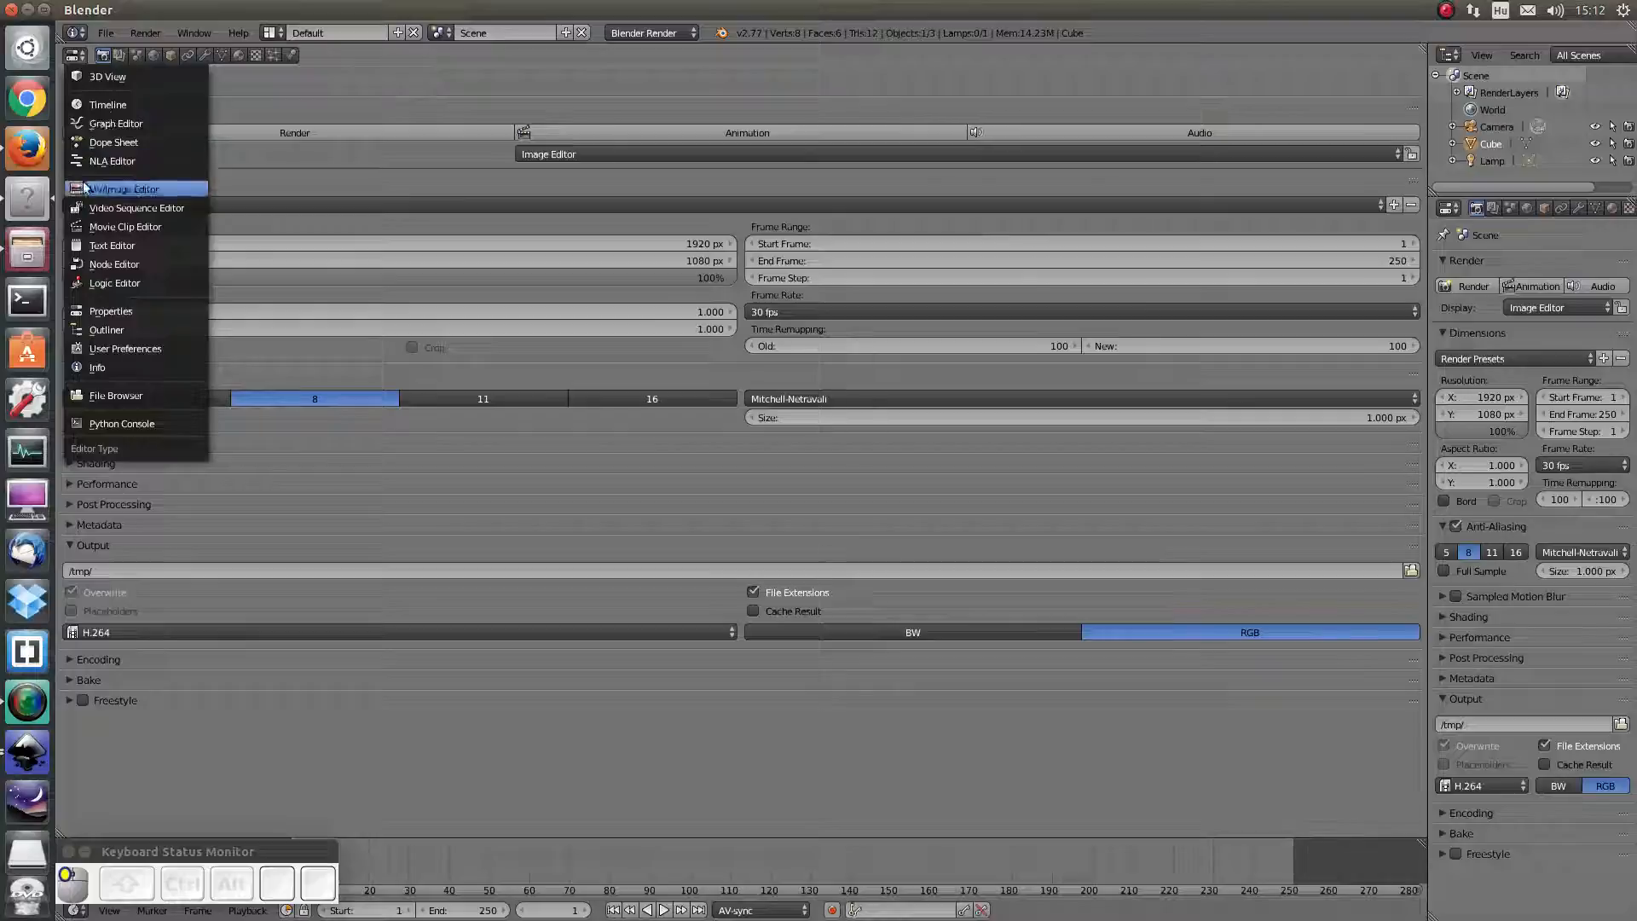
{"action": "left_click", "coordinate": [120, 77]}
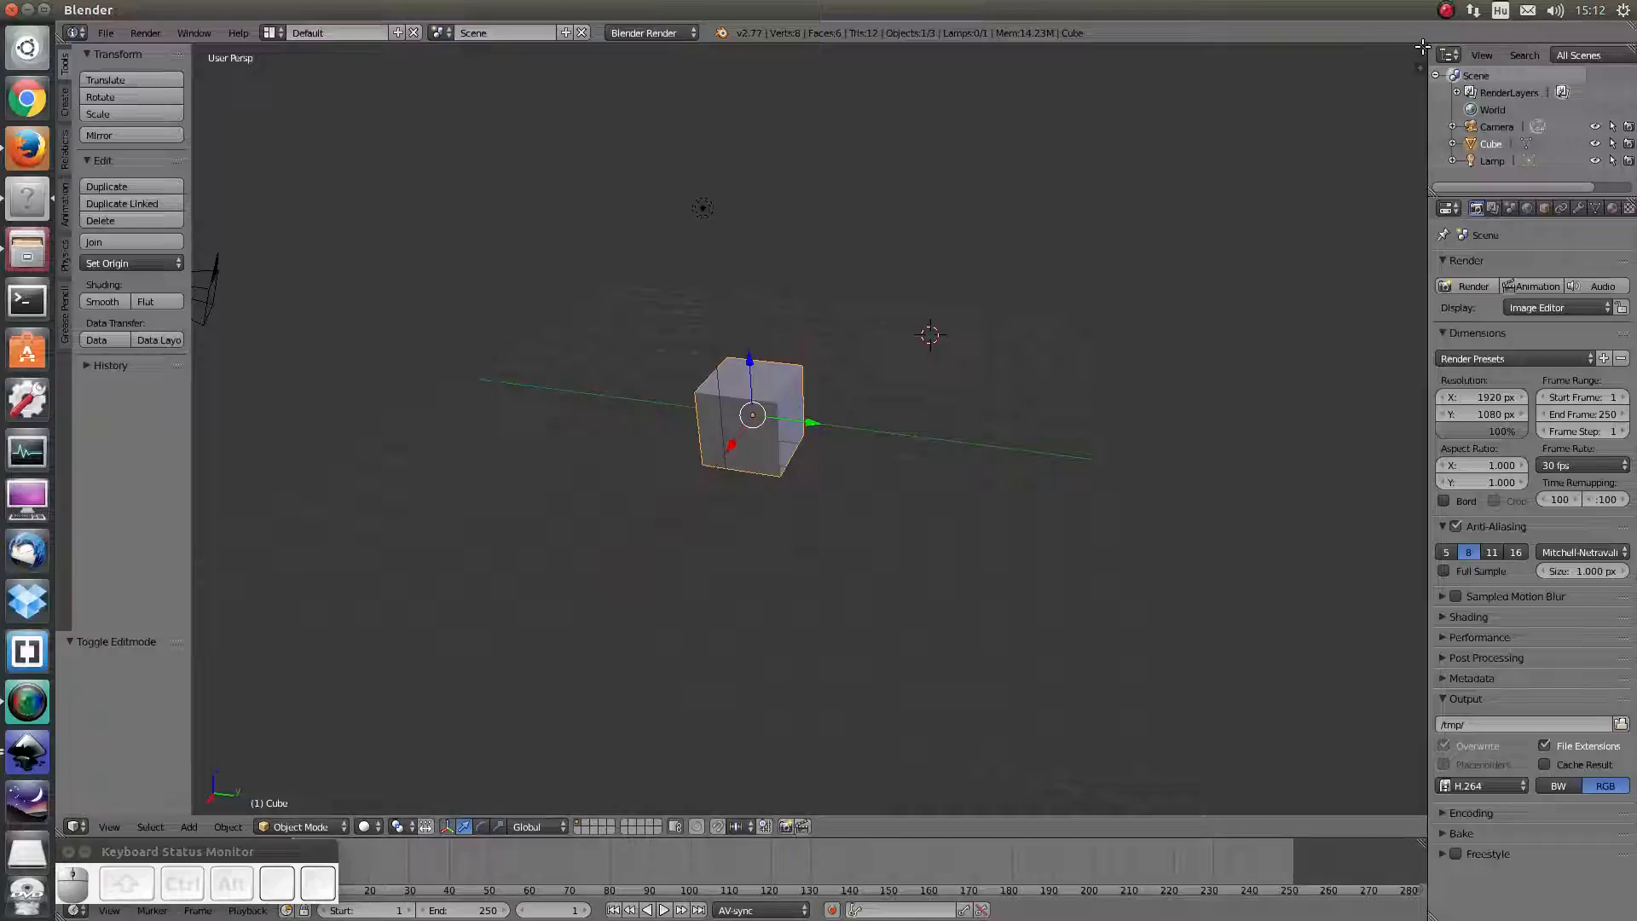
Split the 3D View in two and make the right area a UV/Image Editor
{"action": "left_click_drag", "start_coordinate": [1422, 47], "coordinate": [825, 256]}
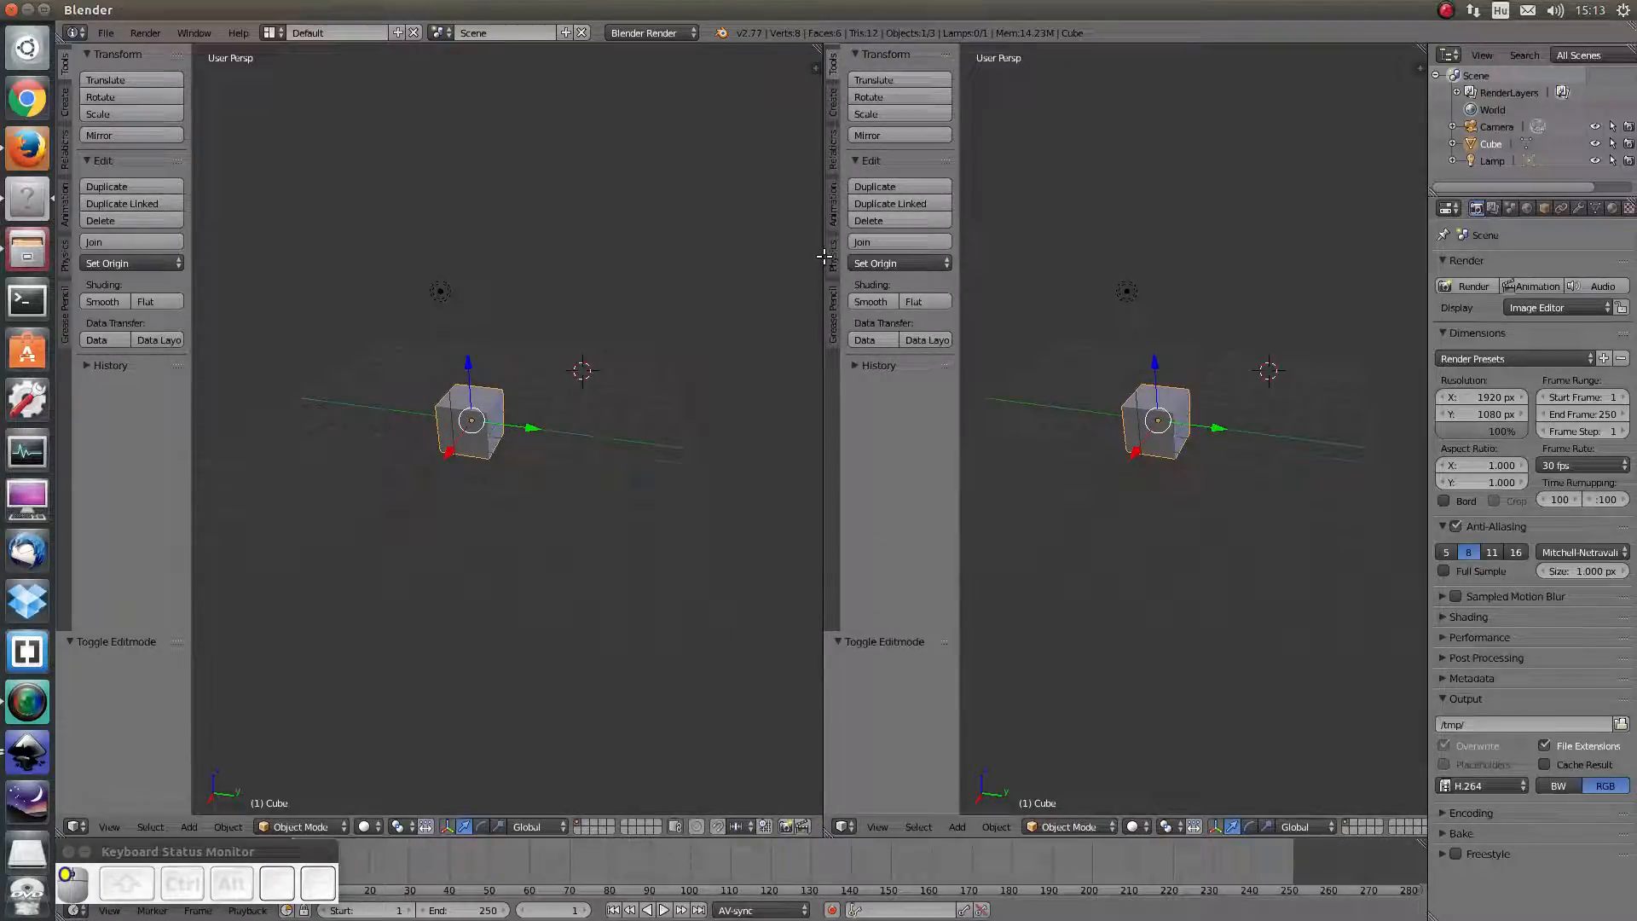
{"action": "left_click_drag", "start_coordinate": [824, 257], "coordinate": [825, 256]}
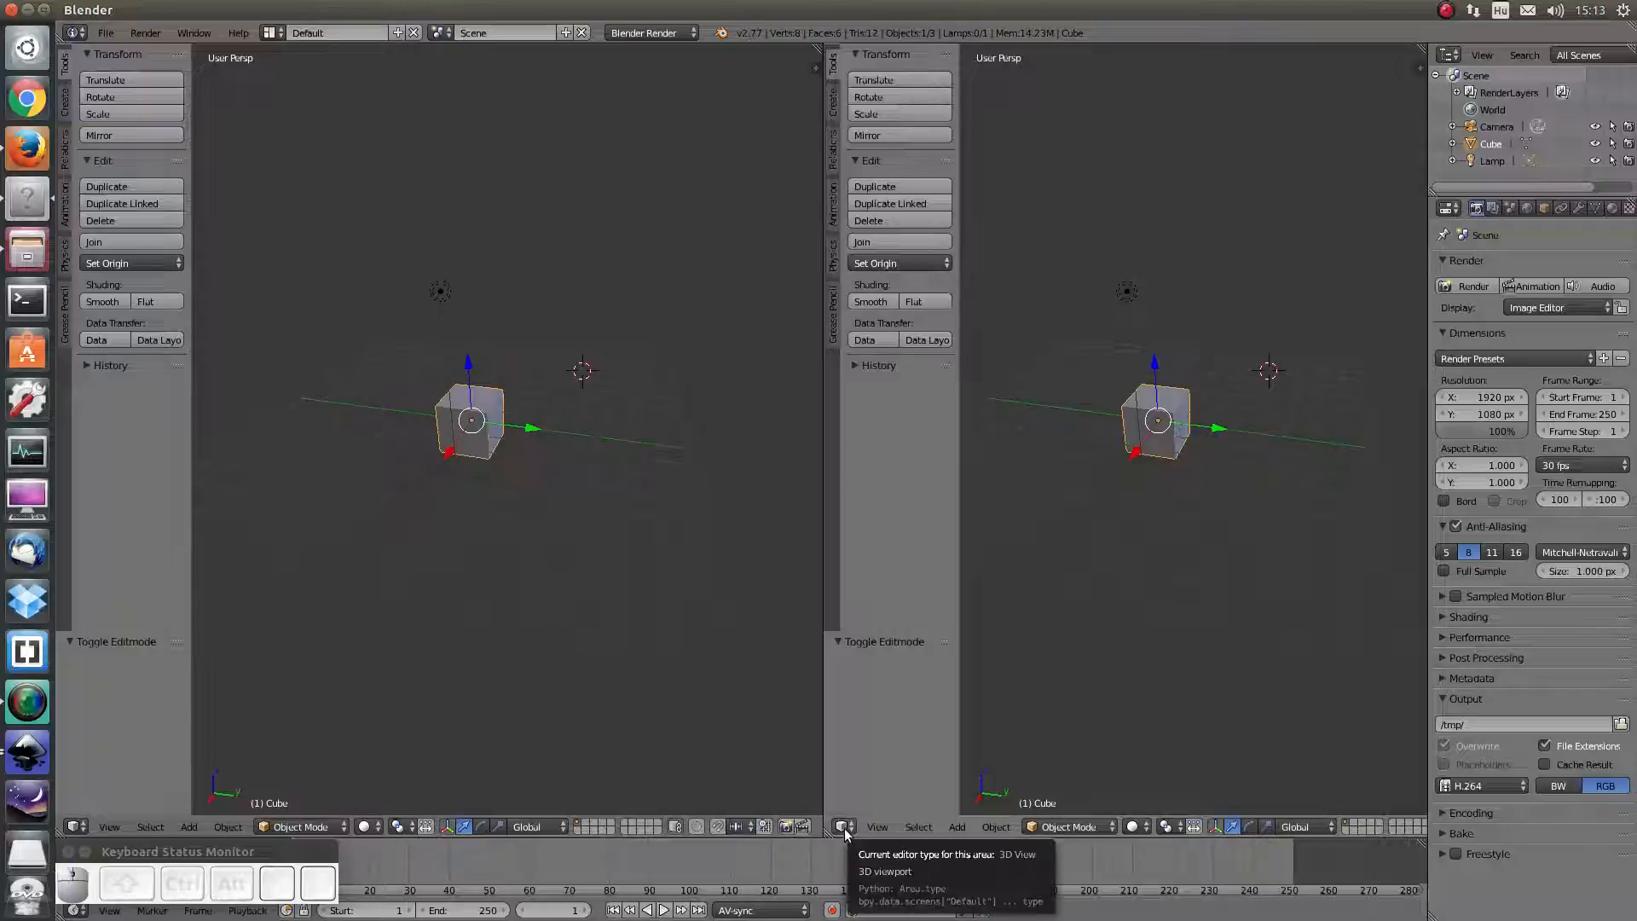
{"action": "left_click", "coordinate": [844, 827]}
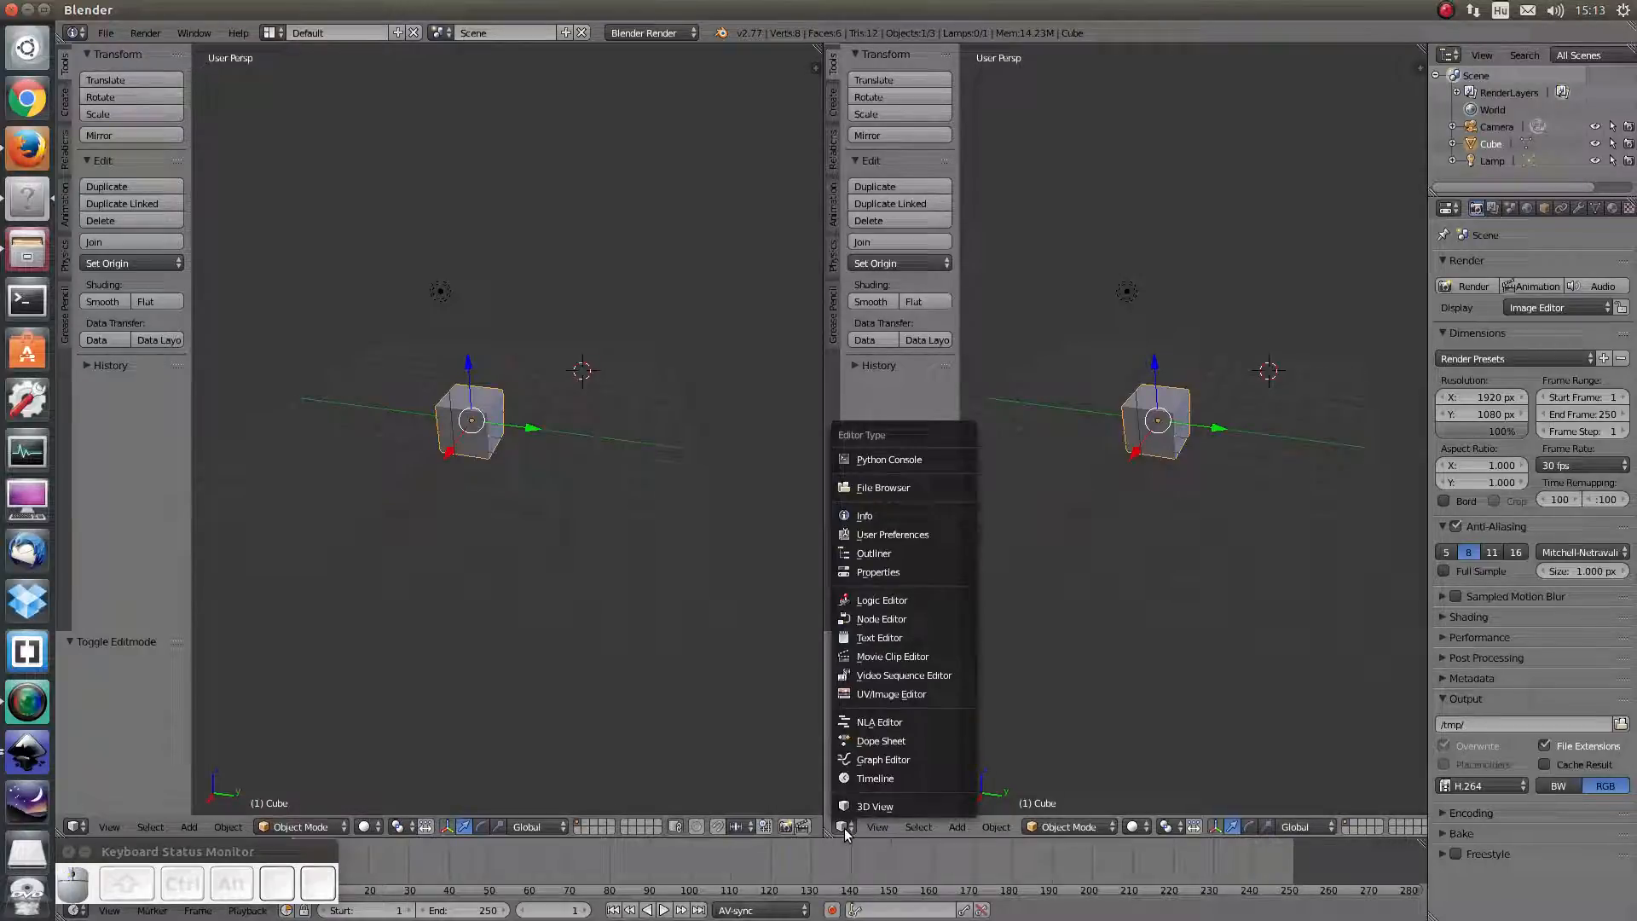
{"action": "left_click", "coordinate": [862, 694]}
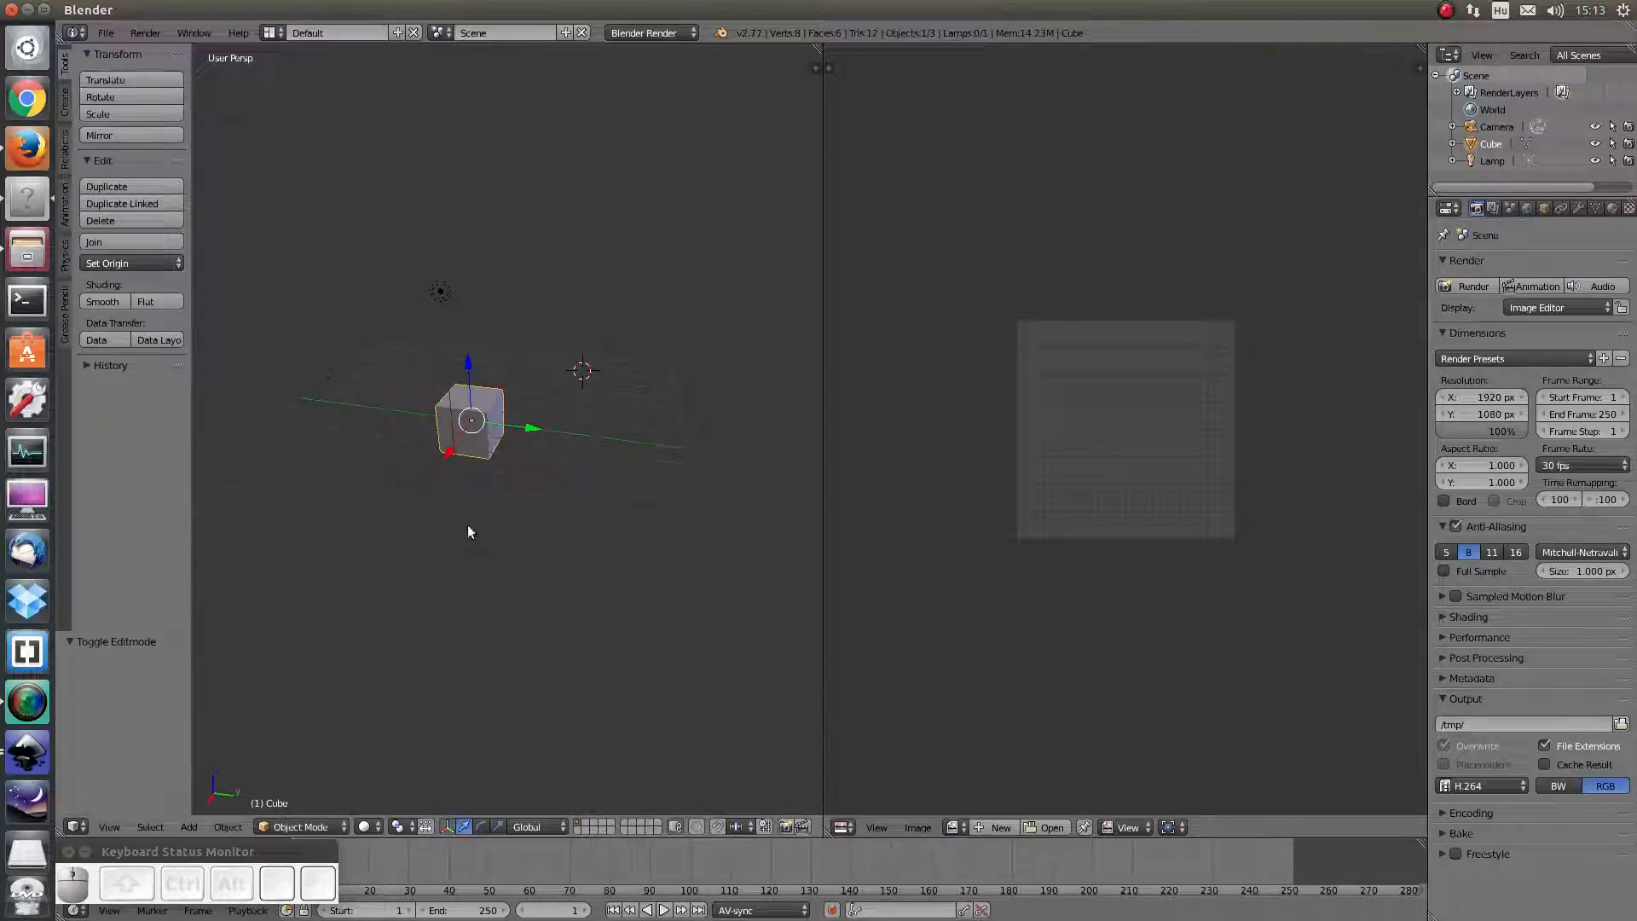
{"action": "left_click", "coordinate": [76, 826]}
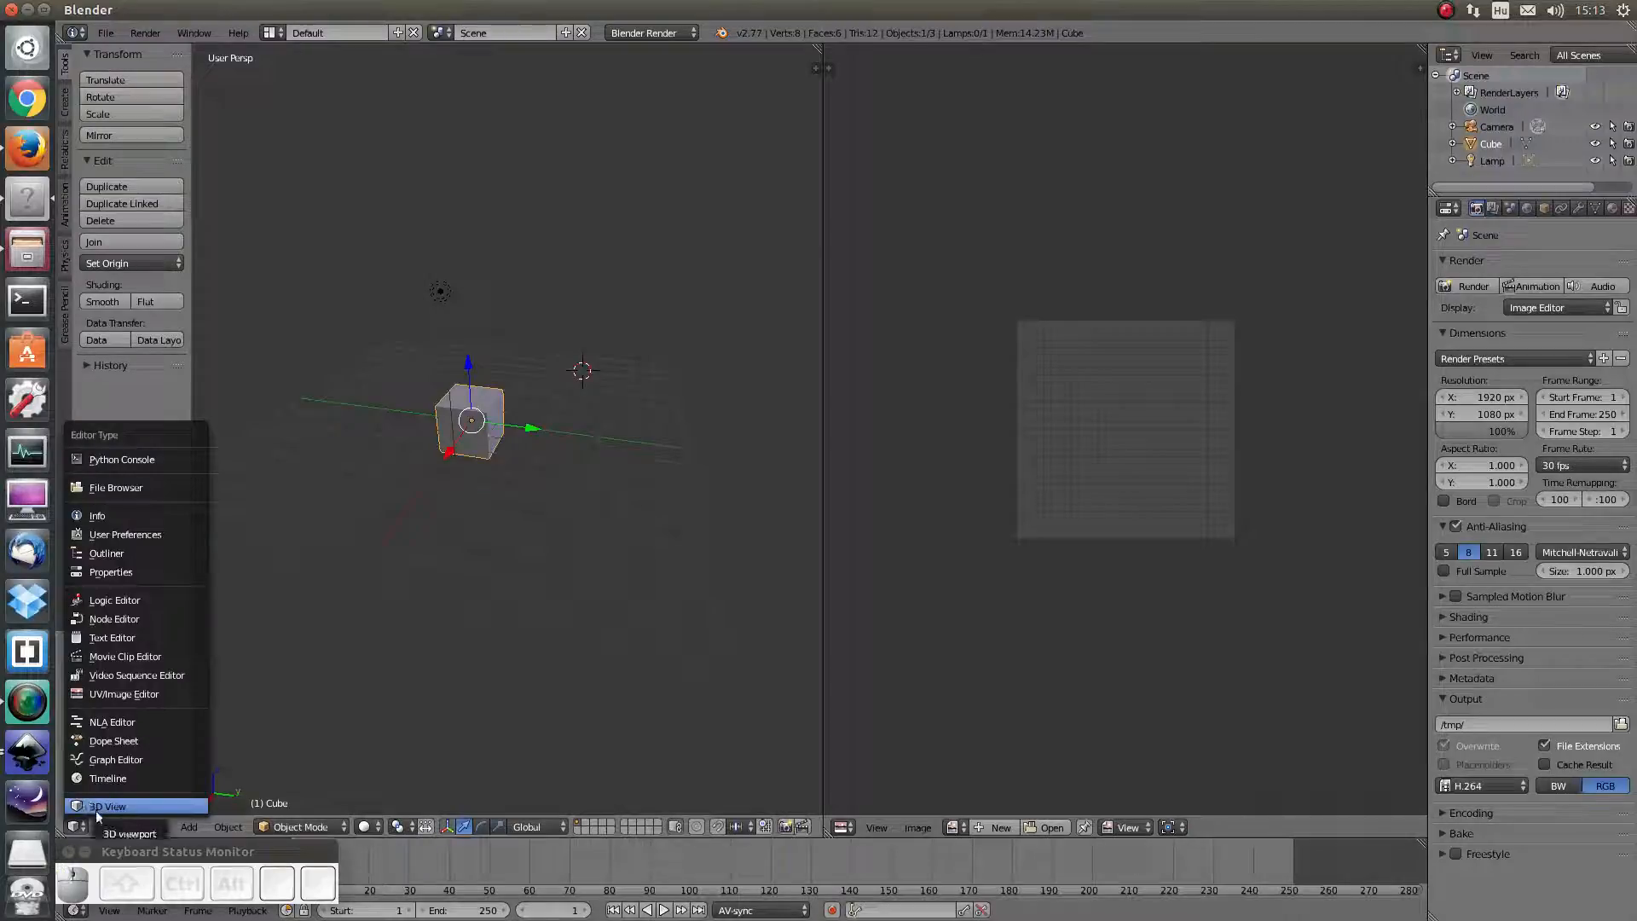
{"action": "left_click", "coordinate": [369, 720]}
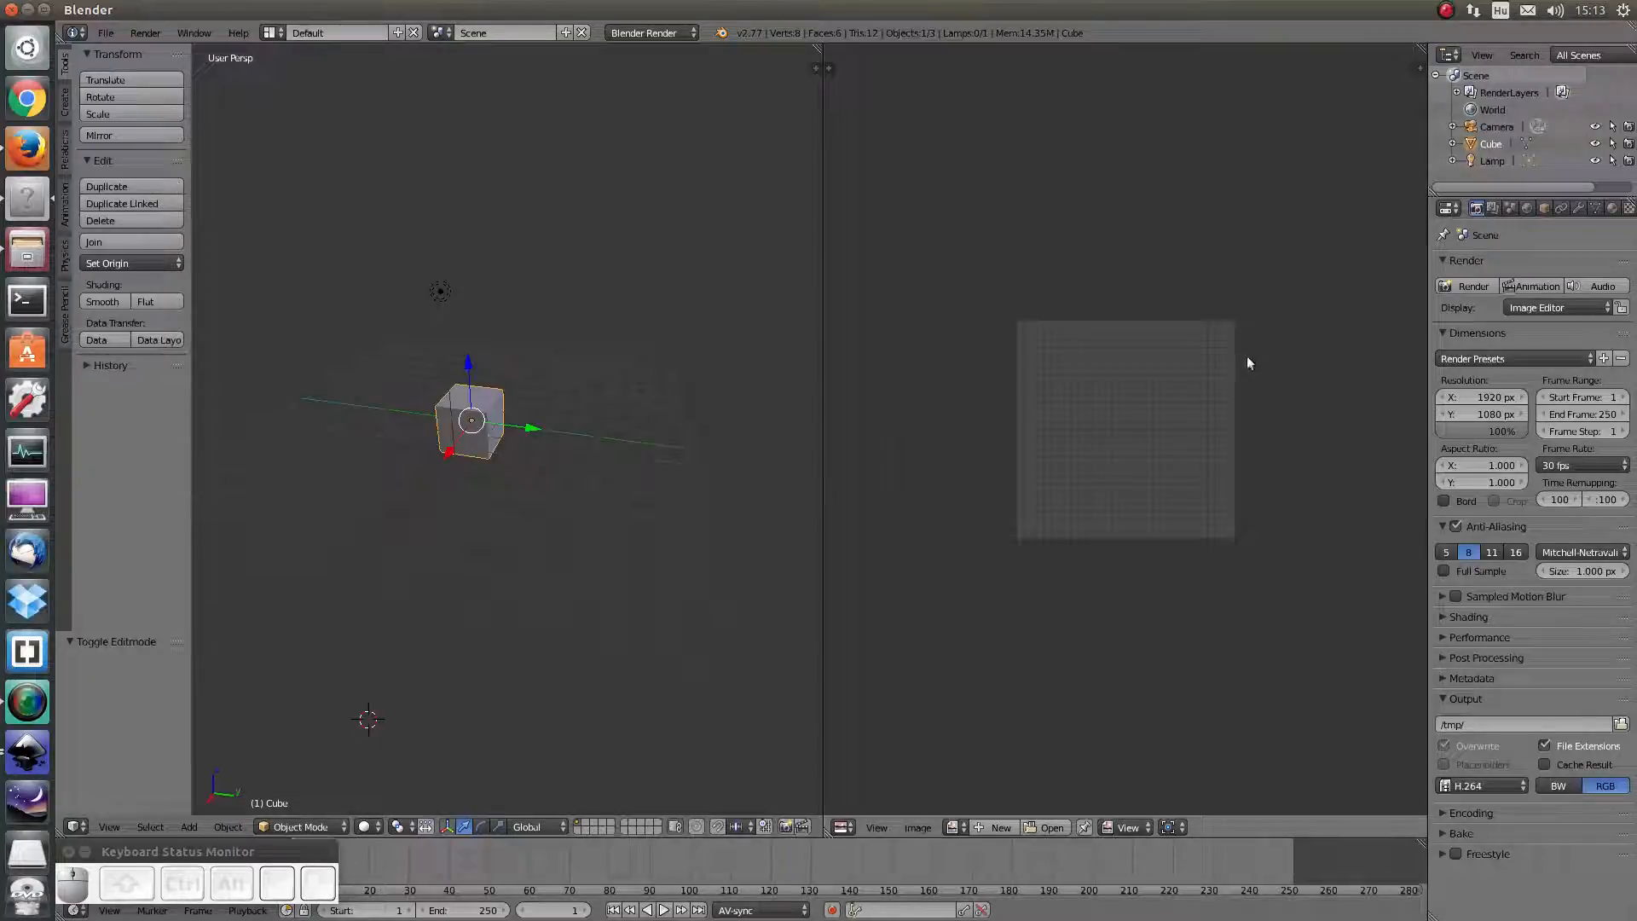
{"action": "left_click", "coordinate": [1450, 55]}
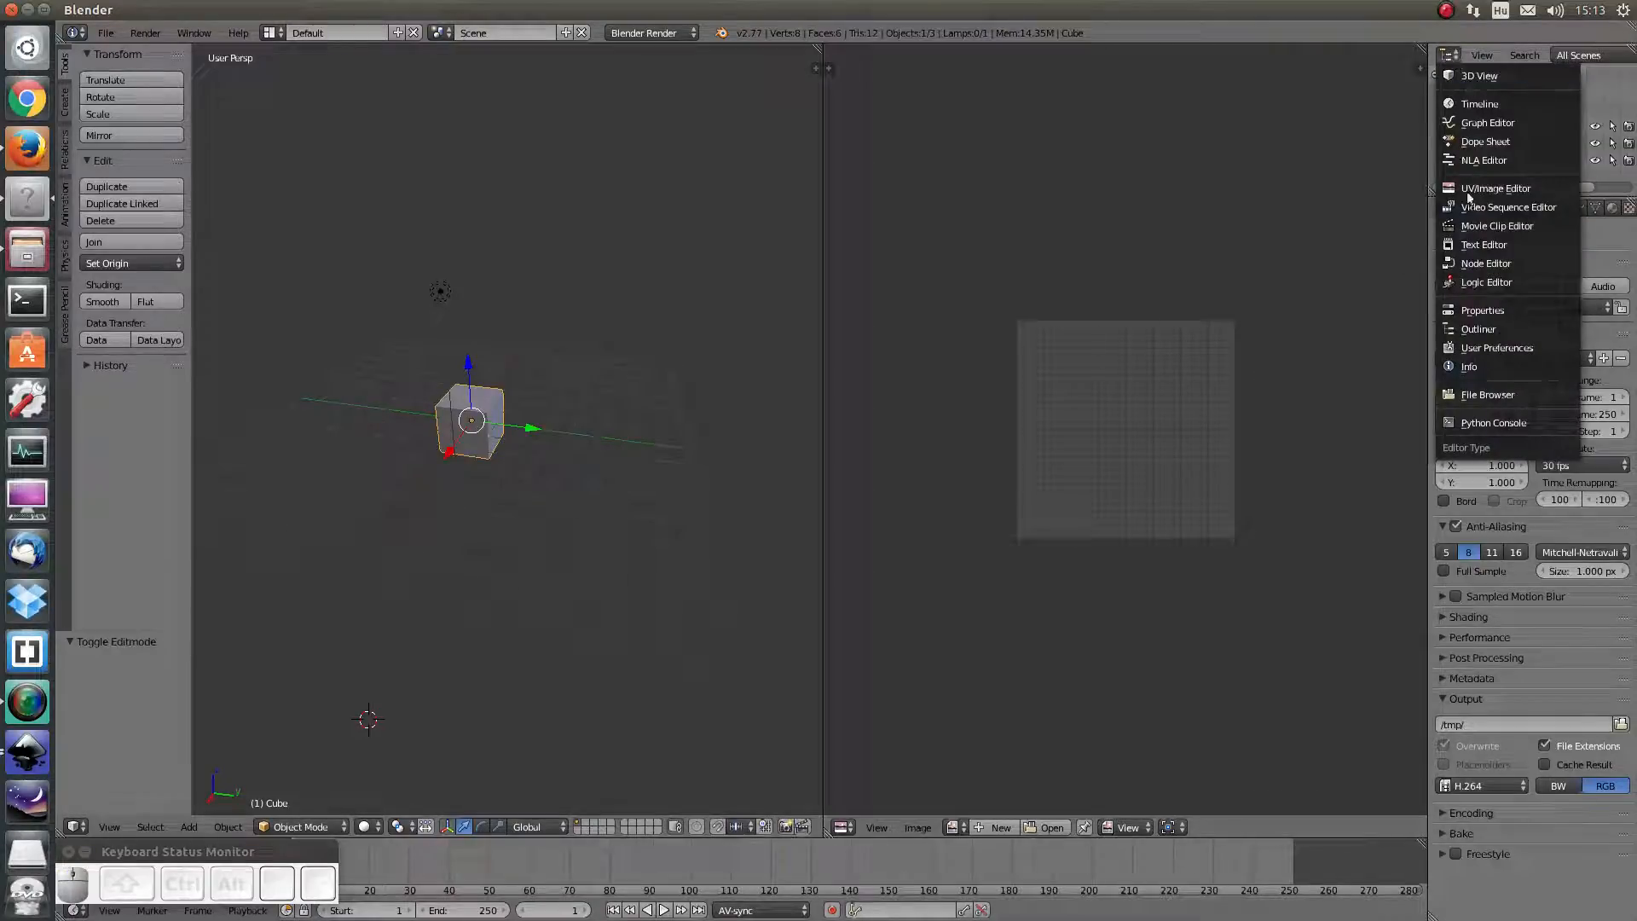
{"action": "left_click", "coordinate": [1476, 330]}
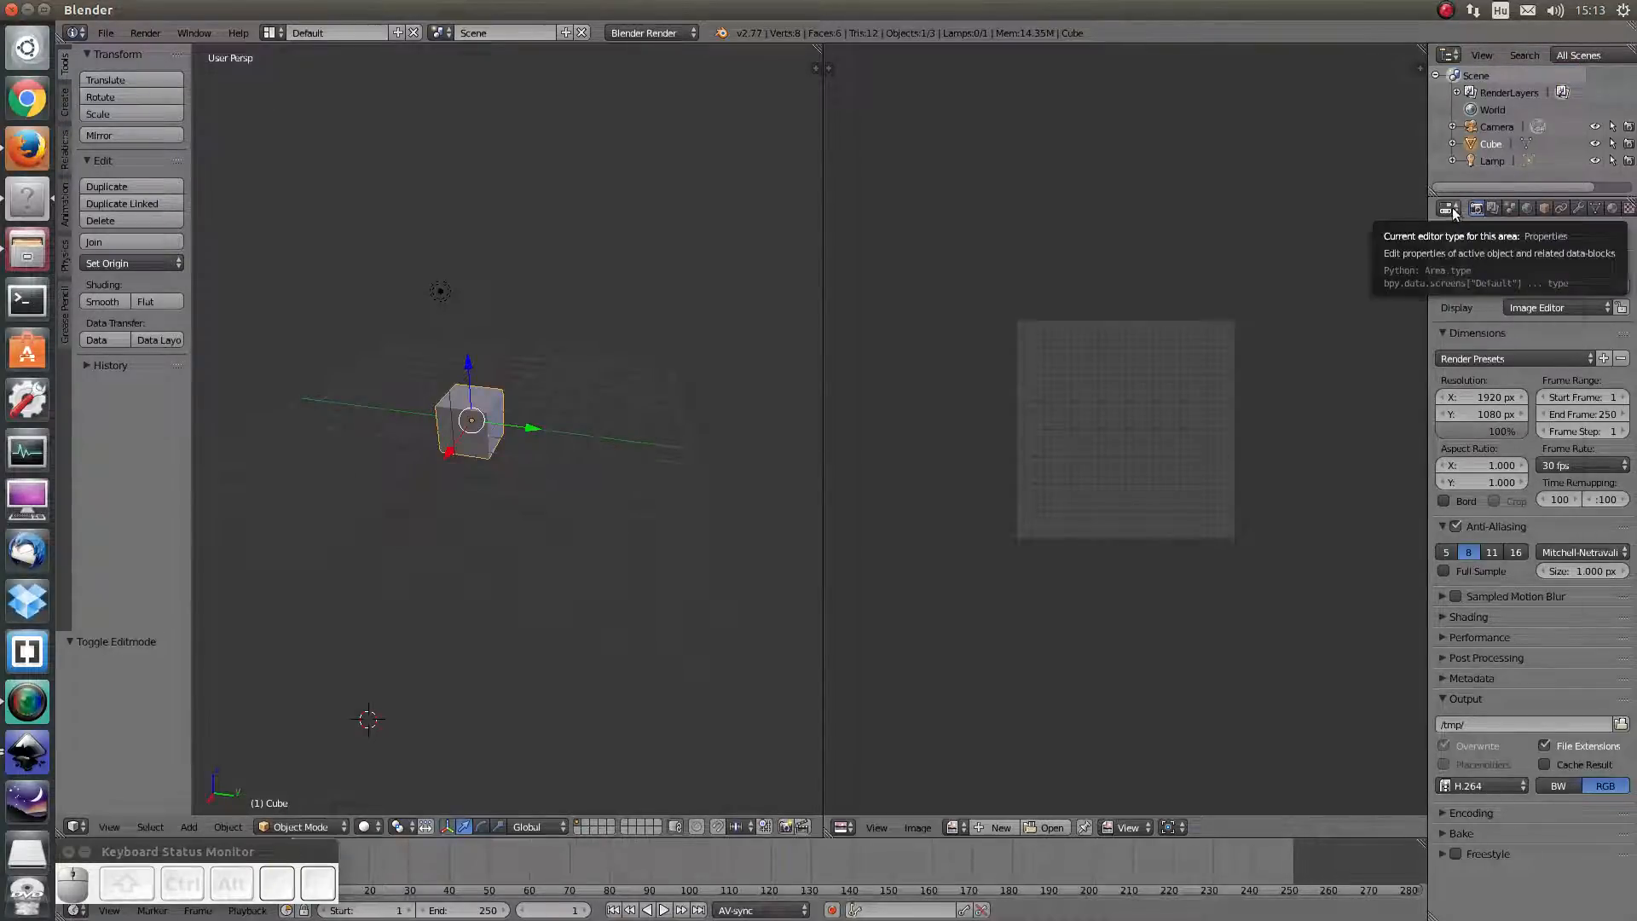
{"action": "left_click", "coordinate": [1451, 207]}
{"action": "left_click", "coordinate": [1262, 319]}
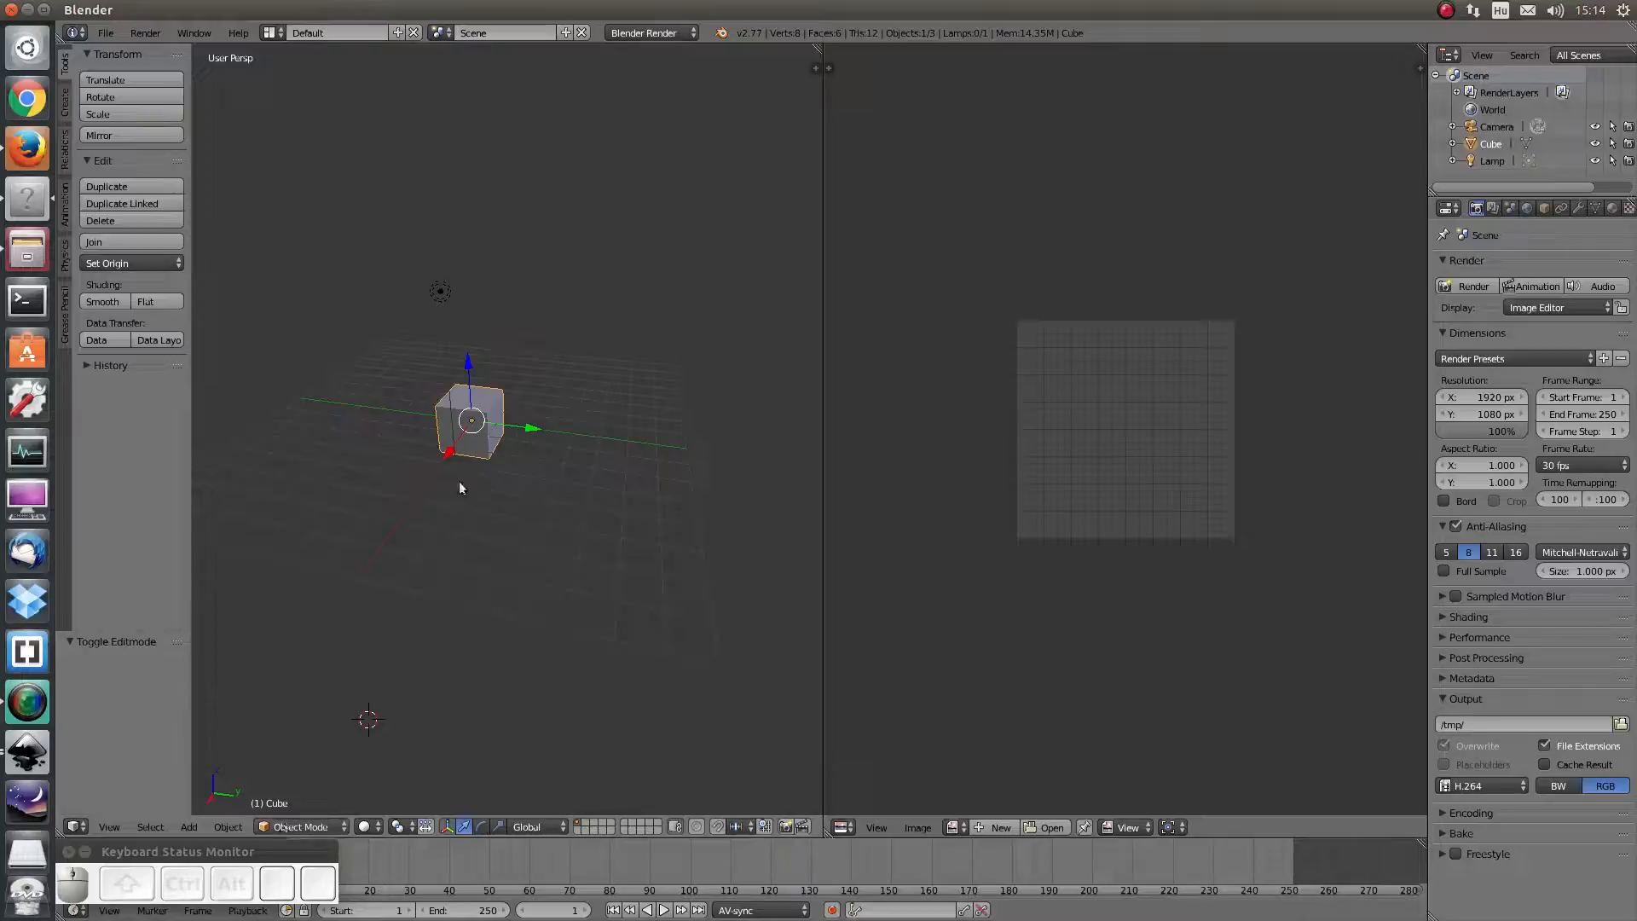
{"action": "right_click", "coordinate": [453, 417]}
{"action": "right_click", "coordinate": [465, 421]}
{"action": "left_click", "coordinate": [329, 827]}
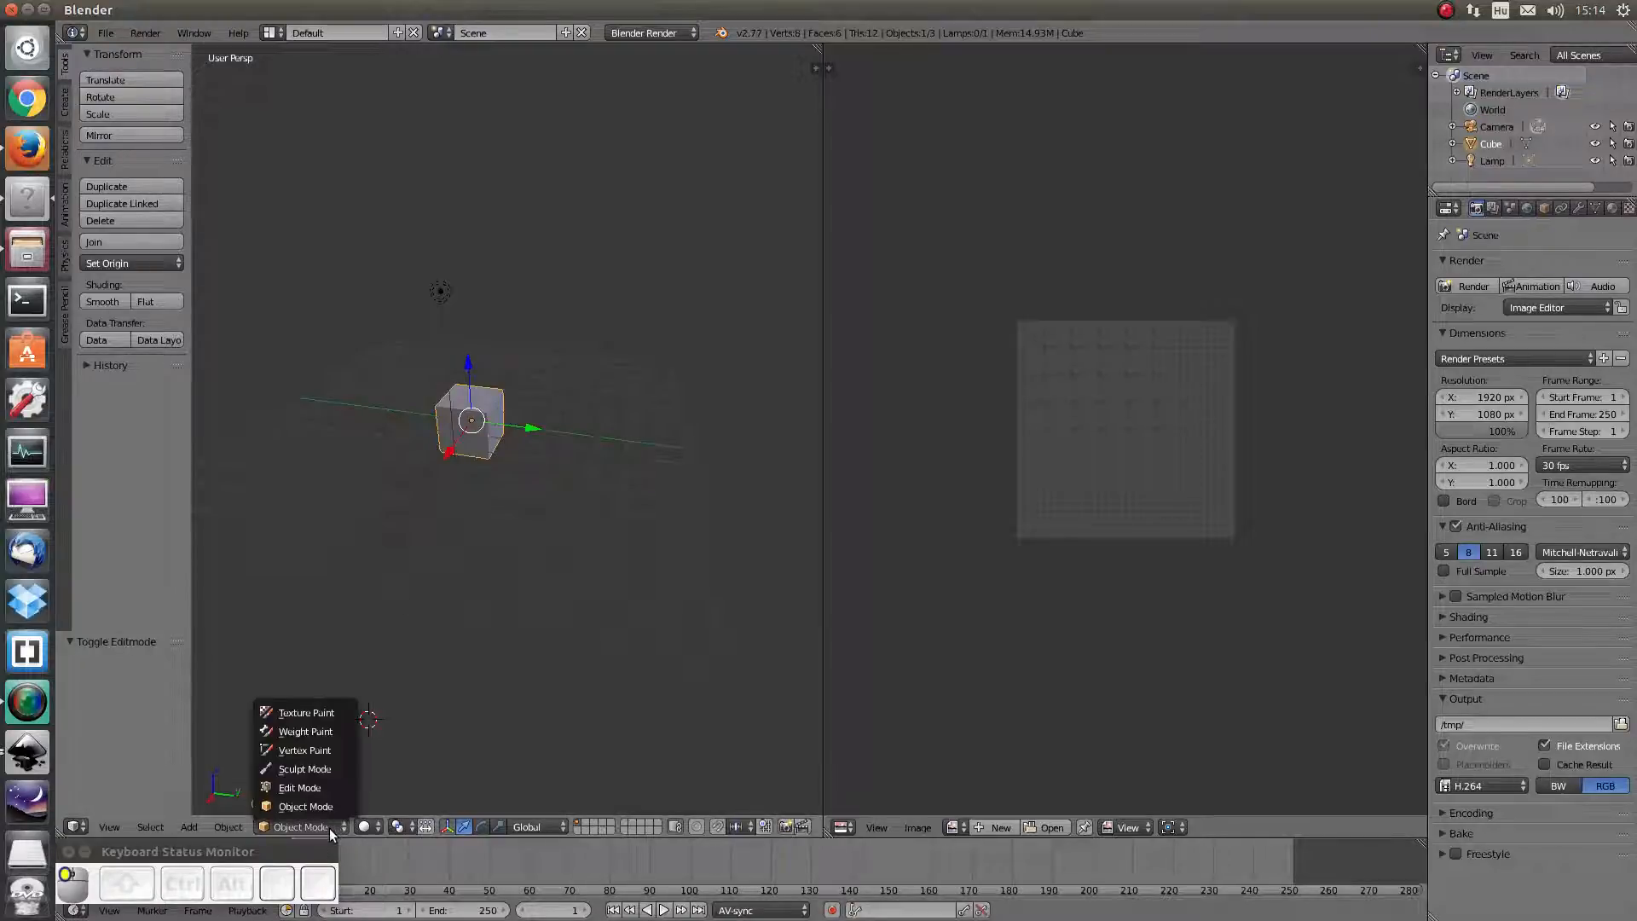
{"action": "left_click", "coordinate": [309, 786]}
{"action": "middle_click_drag", "start_coordinate": [453, 476], "coordinate": [476, 471]}
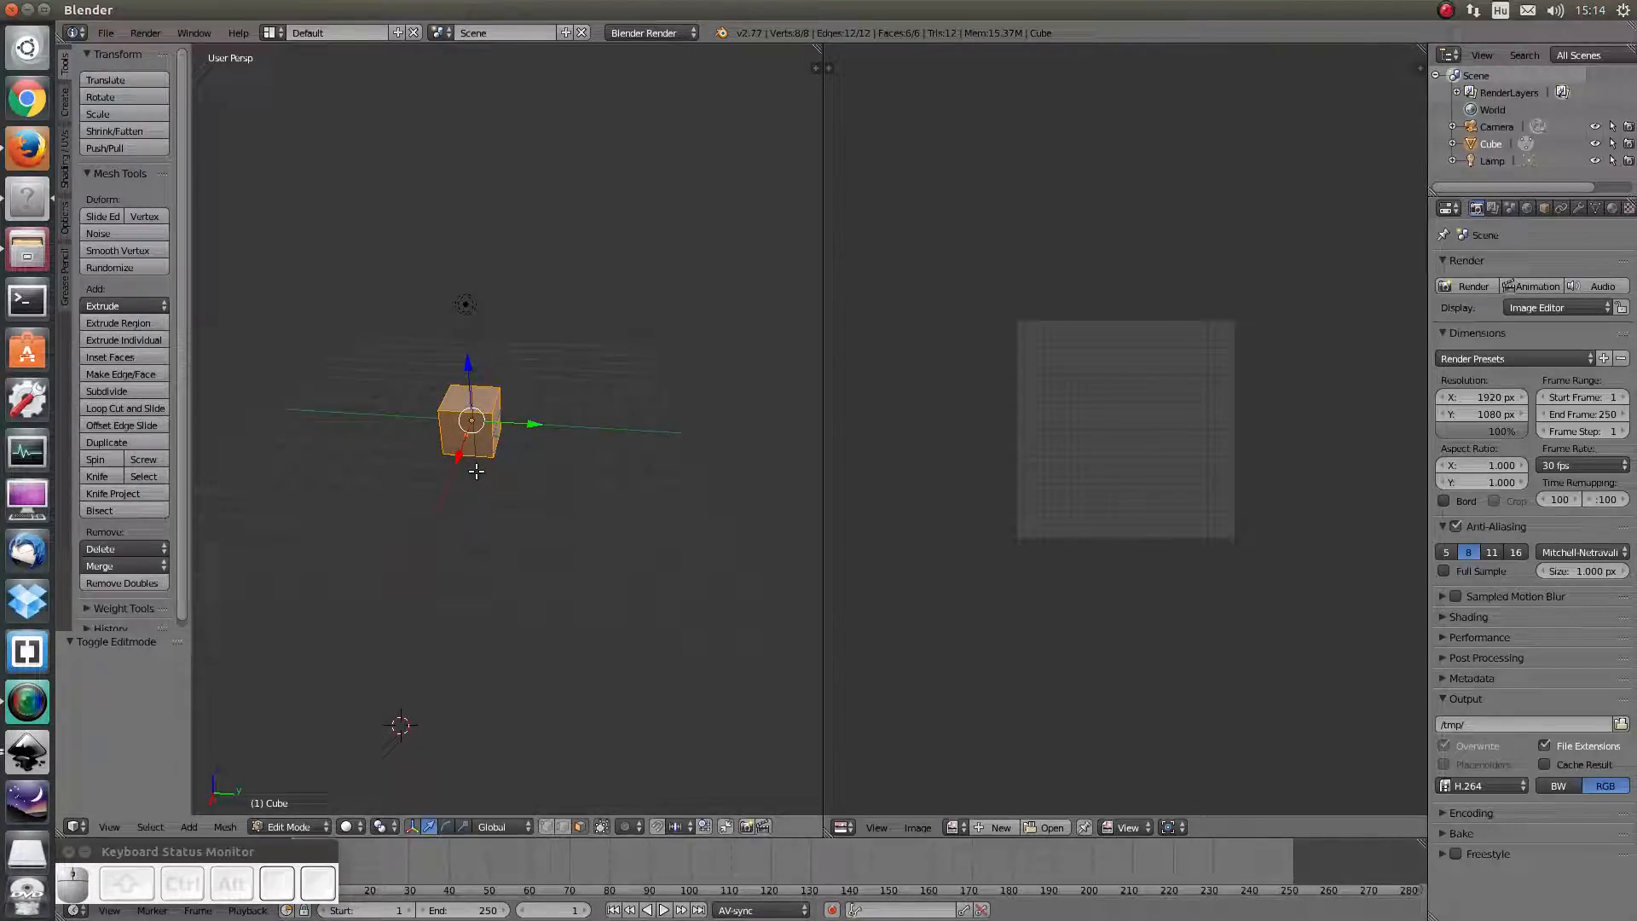
{"action": "middle_click_drag", "start_coordinate": [481, 355], "coordinate": [430, 304]}
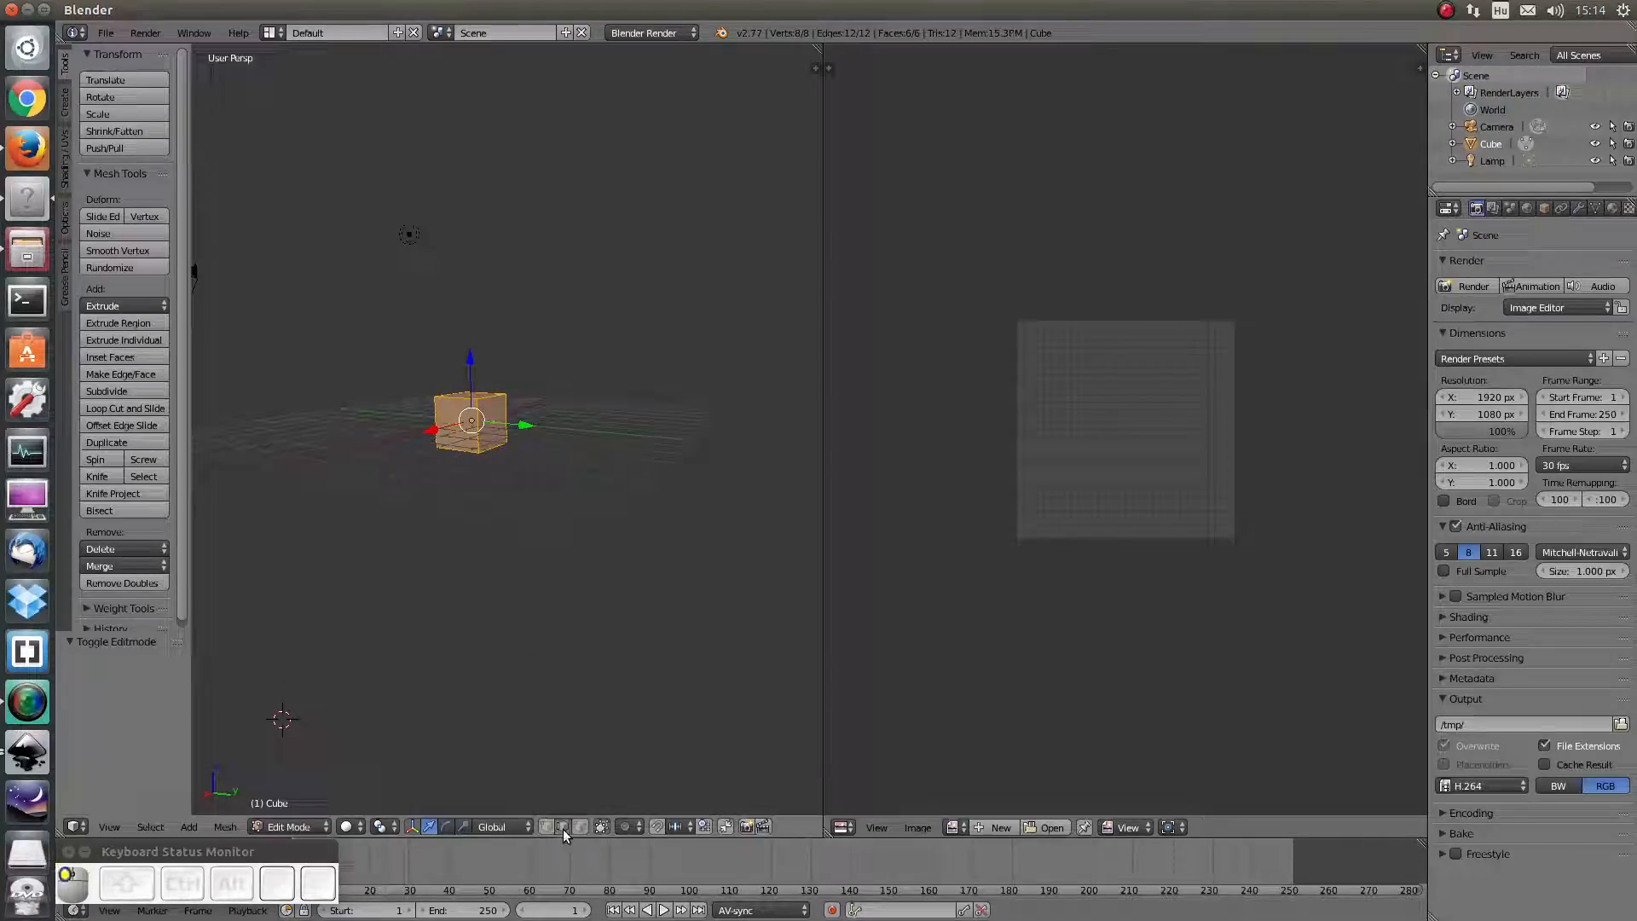
{"action": "middle_click_drag", "start_coordinate": [551, 472], "coordinate": [563, 548]}
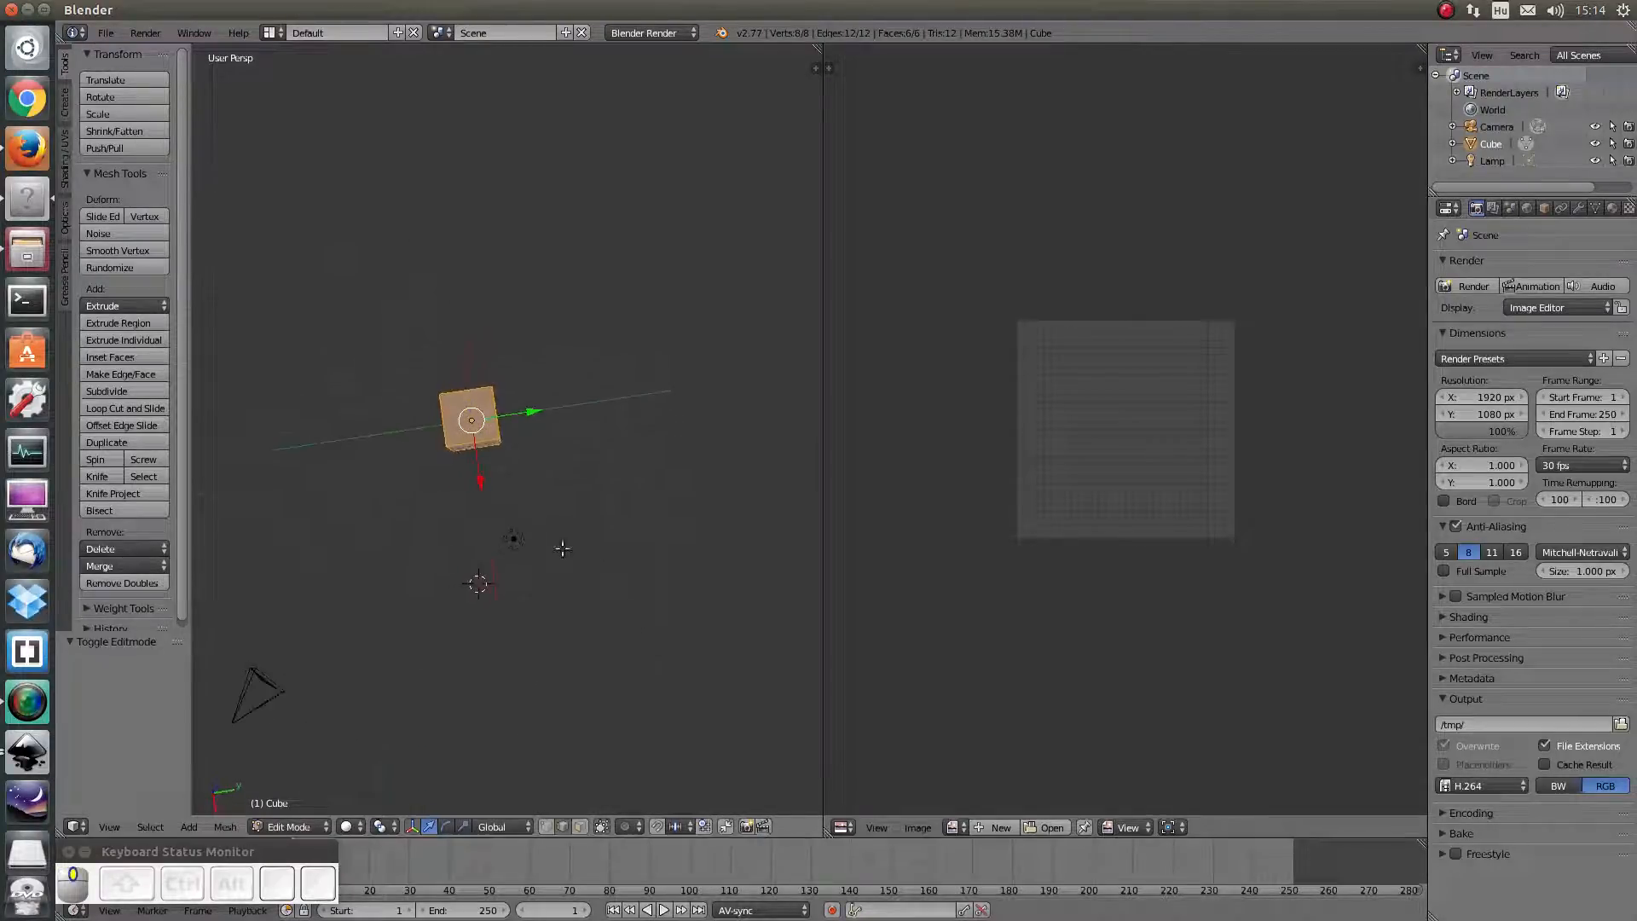
{"action": "middle_click_drag", "start_coordinate": [545, 465], "coordinate": [625, 504]}
{"action": "middle_click_drag", "start_coordinate": [452, 383], "coordinate": [484, 410]}
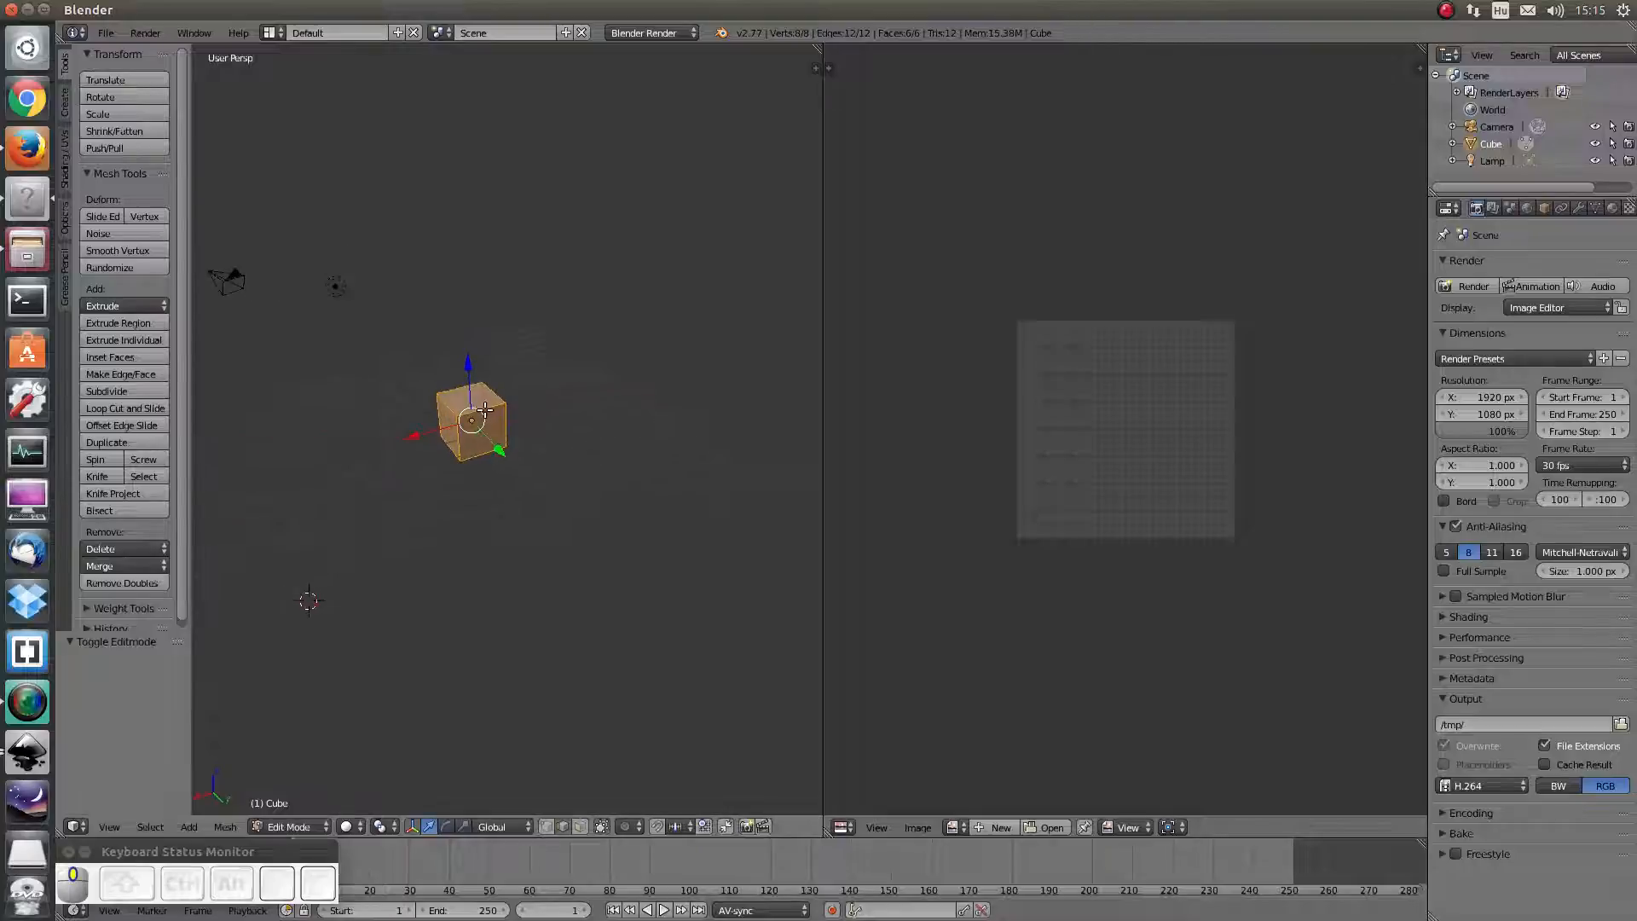
{"action": "scroll", "coordinate": [461, 409], "scroll_direction": "up", "scroll_amount": 3}
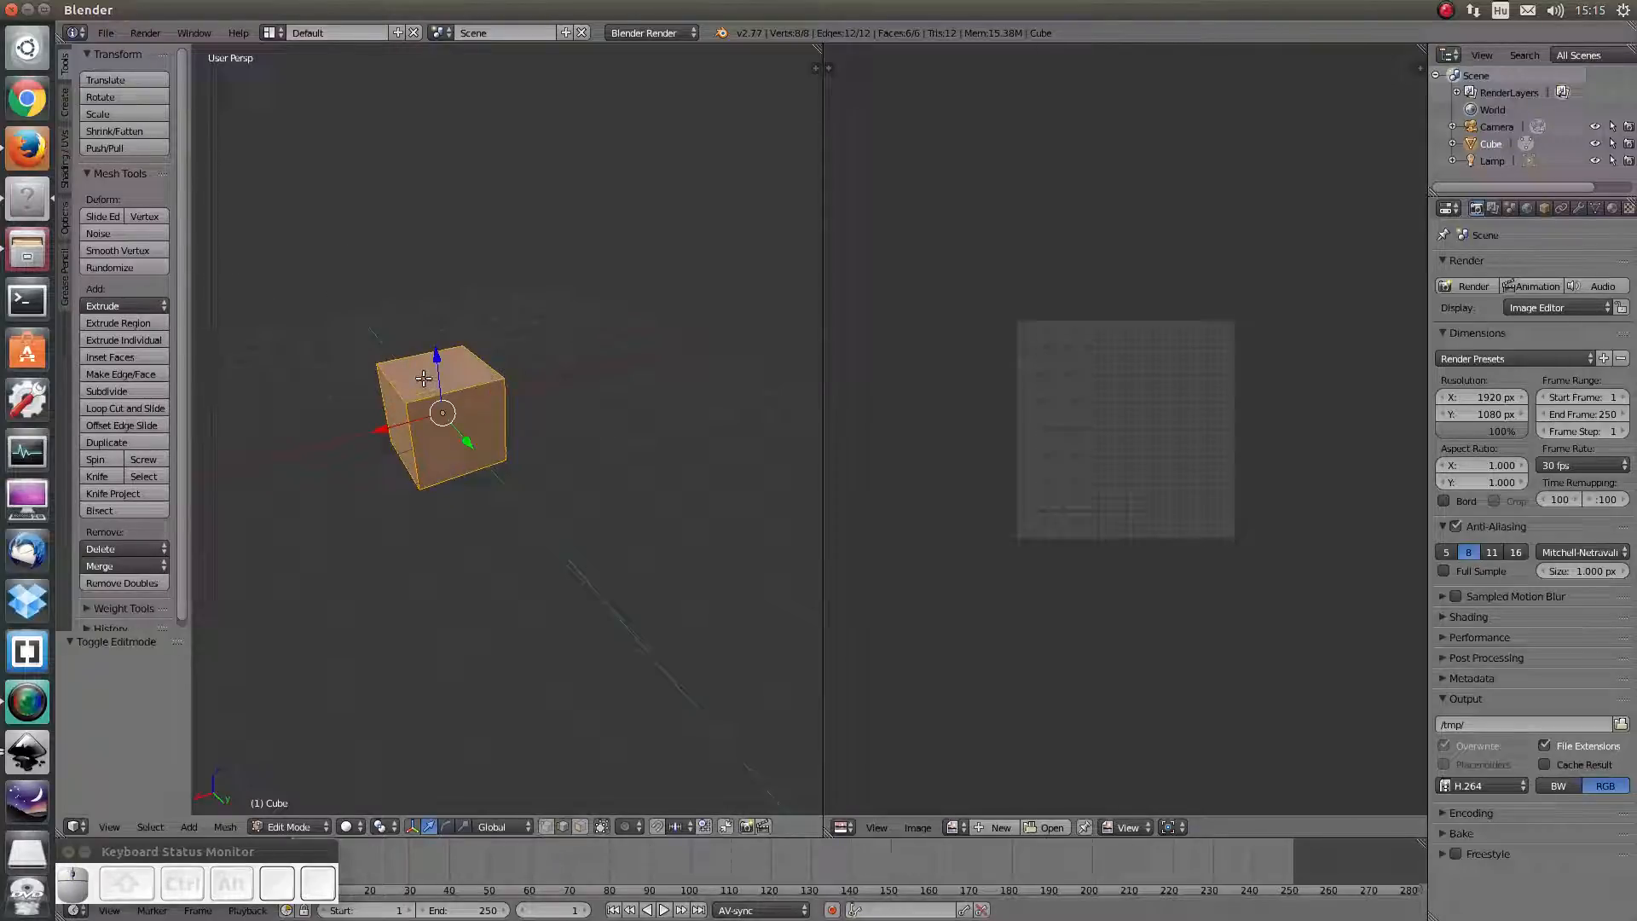
{"action": "middle_click_drag", "start_coordinate": [424, 378], "coordinate": [505, 358]}
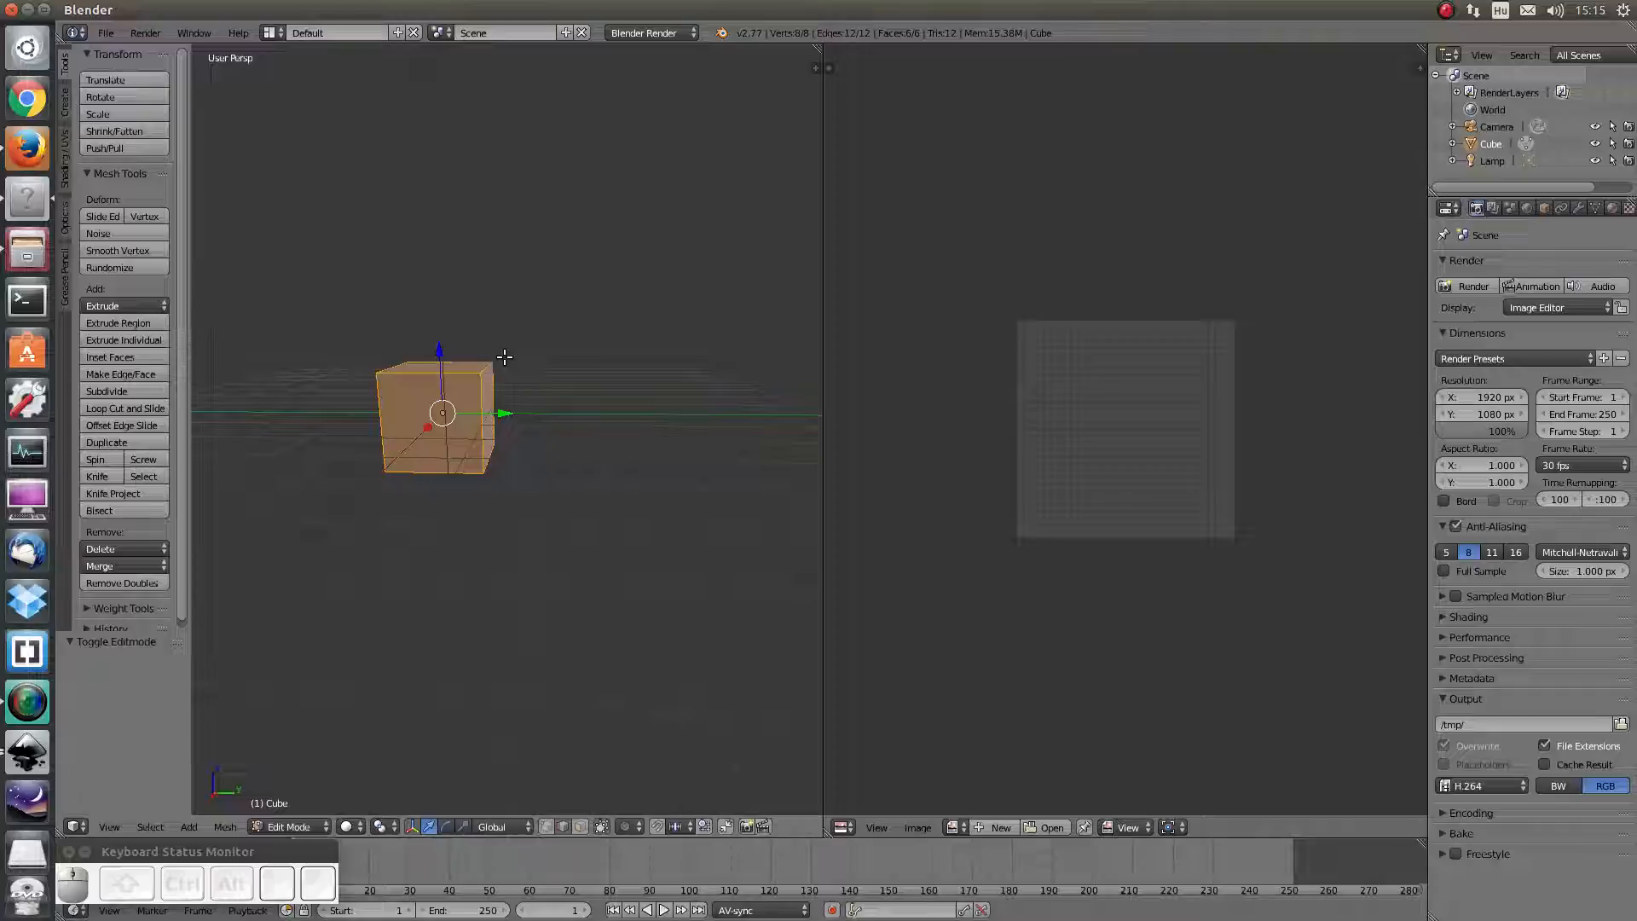
Mark the cube's top front edge as a seam using the Shading/UVs tools
{"action": "left_click", "coordinate": [64, 172]}
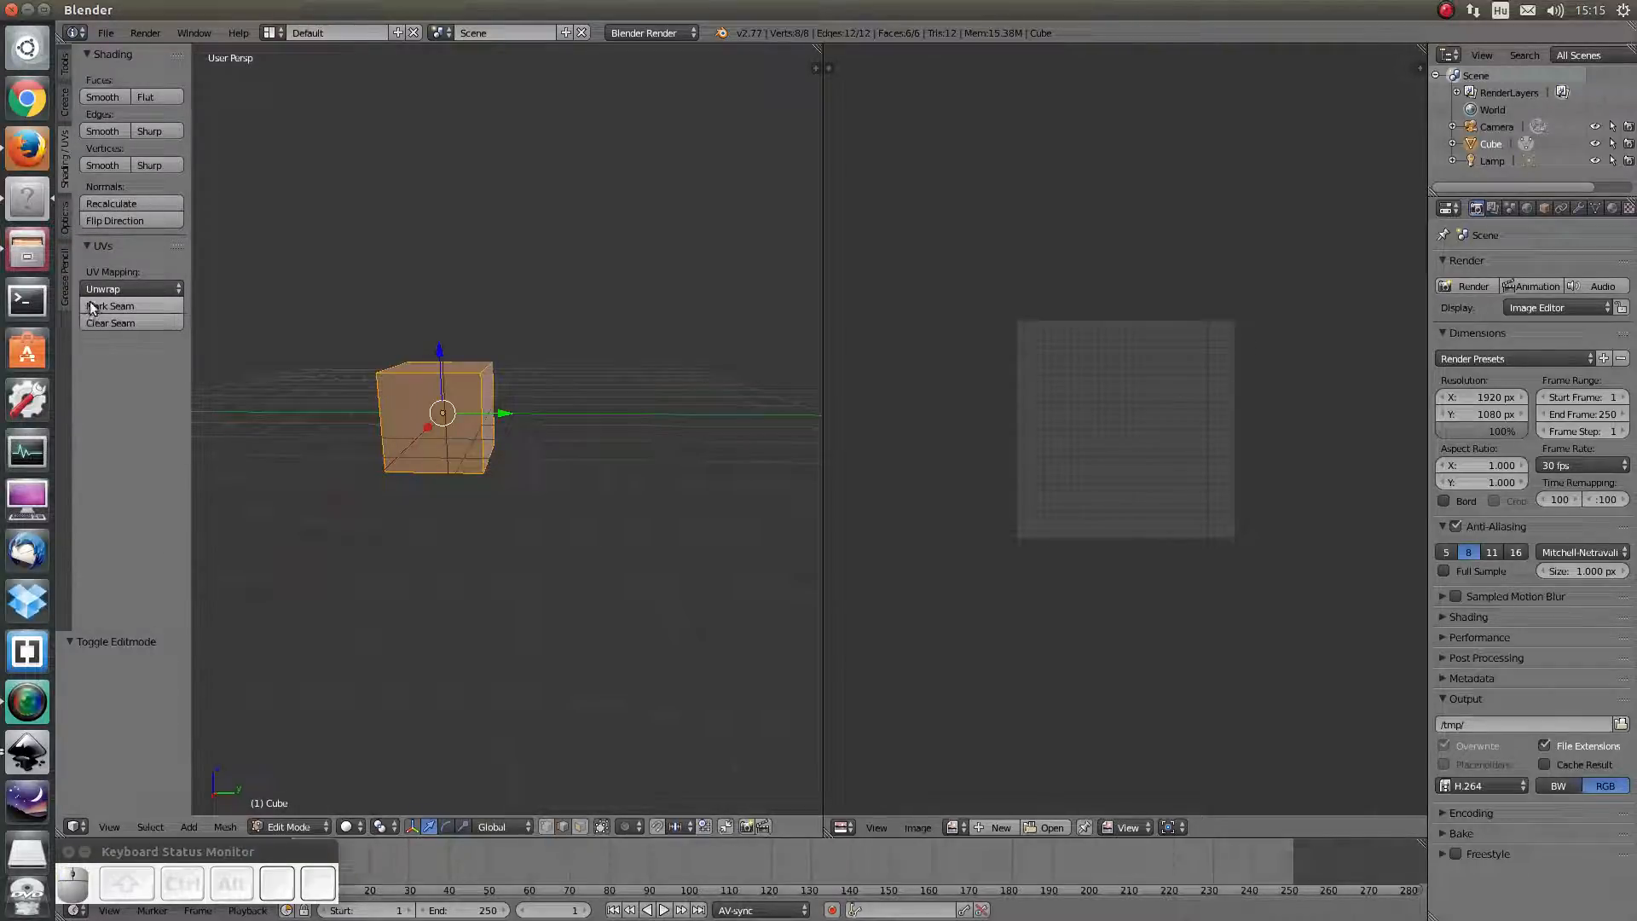
{"action": "scroll", "coordinate": [396, 301], "scroll_direction": "up", "scroll_amount": 1}
{"action": "middle_click_drag", "start_coordinate": [398, 300], "coordinate": [408, 358]}
{"action": "right_click", "coordinate": [400, 398]}
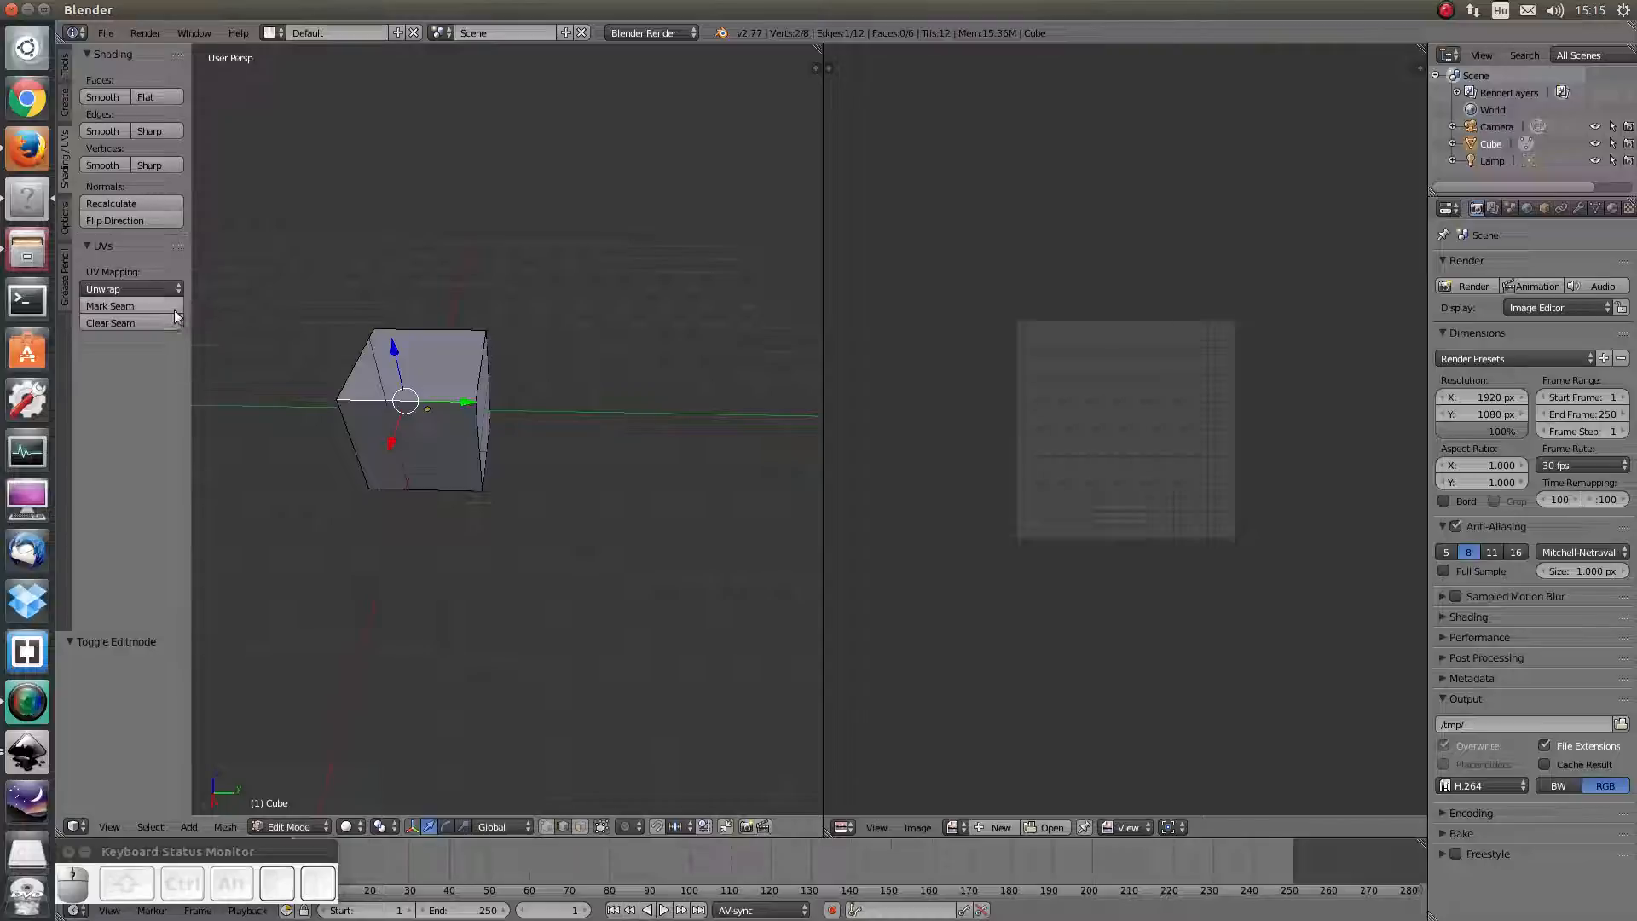
{"action": "left_click", "coordinate": [136, 305]}
Deselect all, then select the cube's left vertical, top and front vertical edges
{"action": "mouse_move", "coordinate": [432, 474]}
{"action": "middle_mouse_down"}
{"action": "mouse_move", "coordinate": [423, 541]}
{"action": "mouse_move", "coordinate": [418, 455]}
{"action": "middle_mouse_up"}
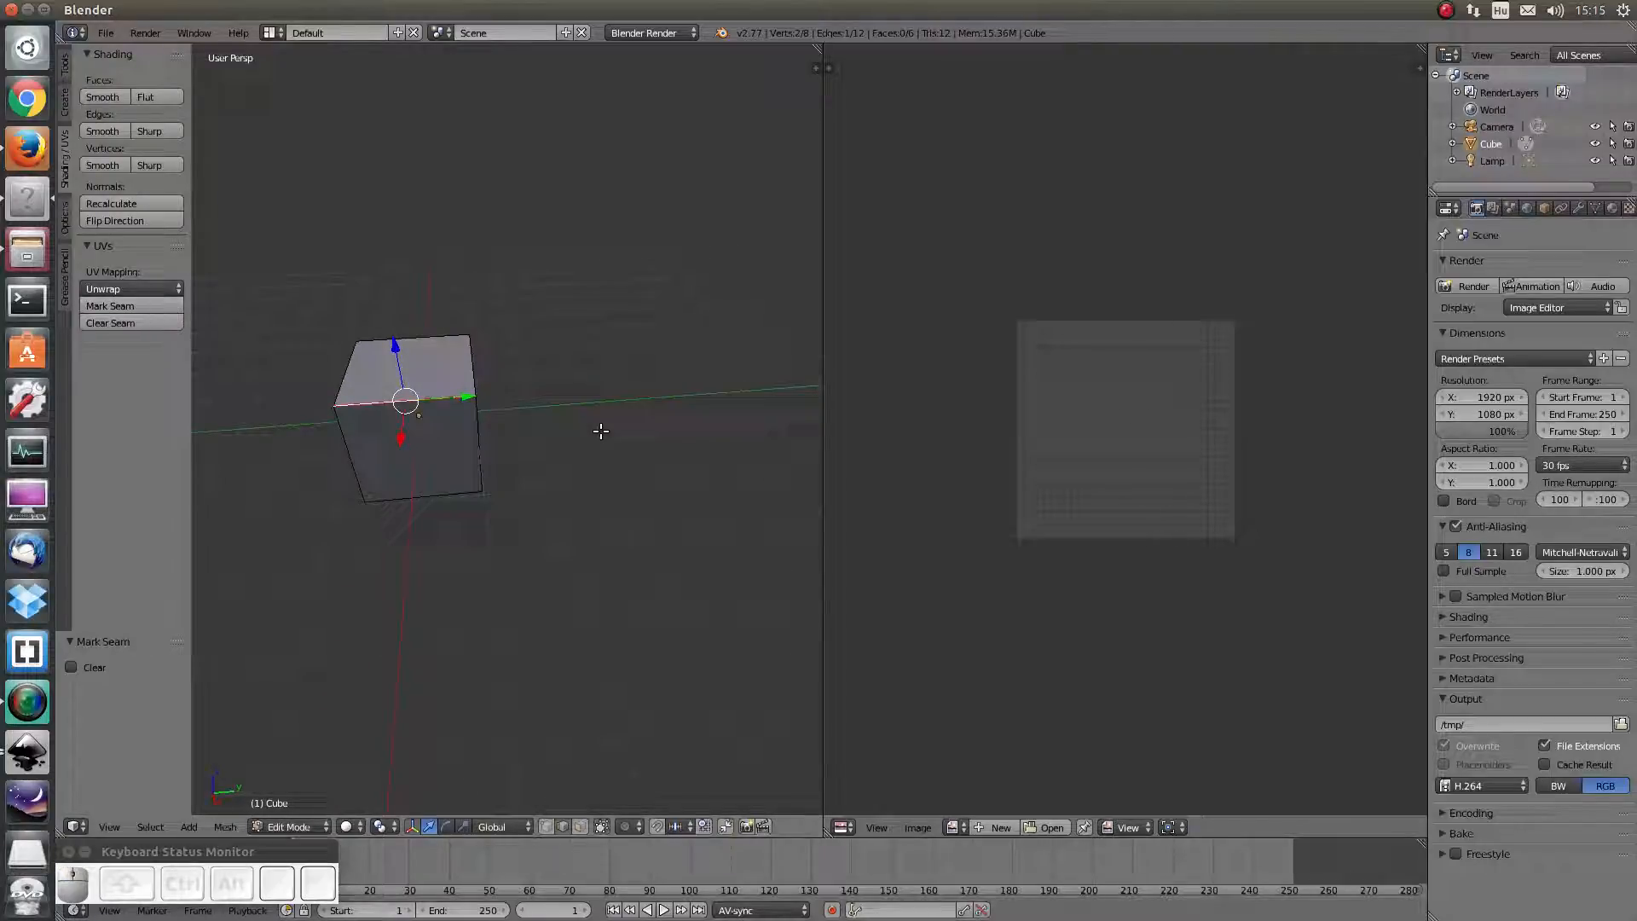
{"action": "key", "text": "a"}
{"action": "middle_click_drag", "start_coordinate": [523, 457], "coordinate": [555, 475]}
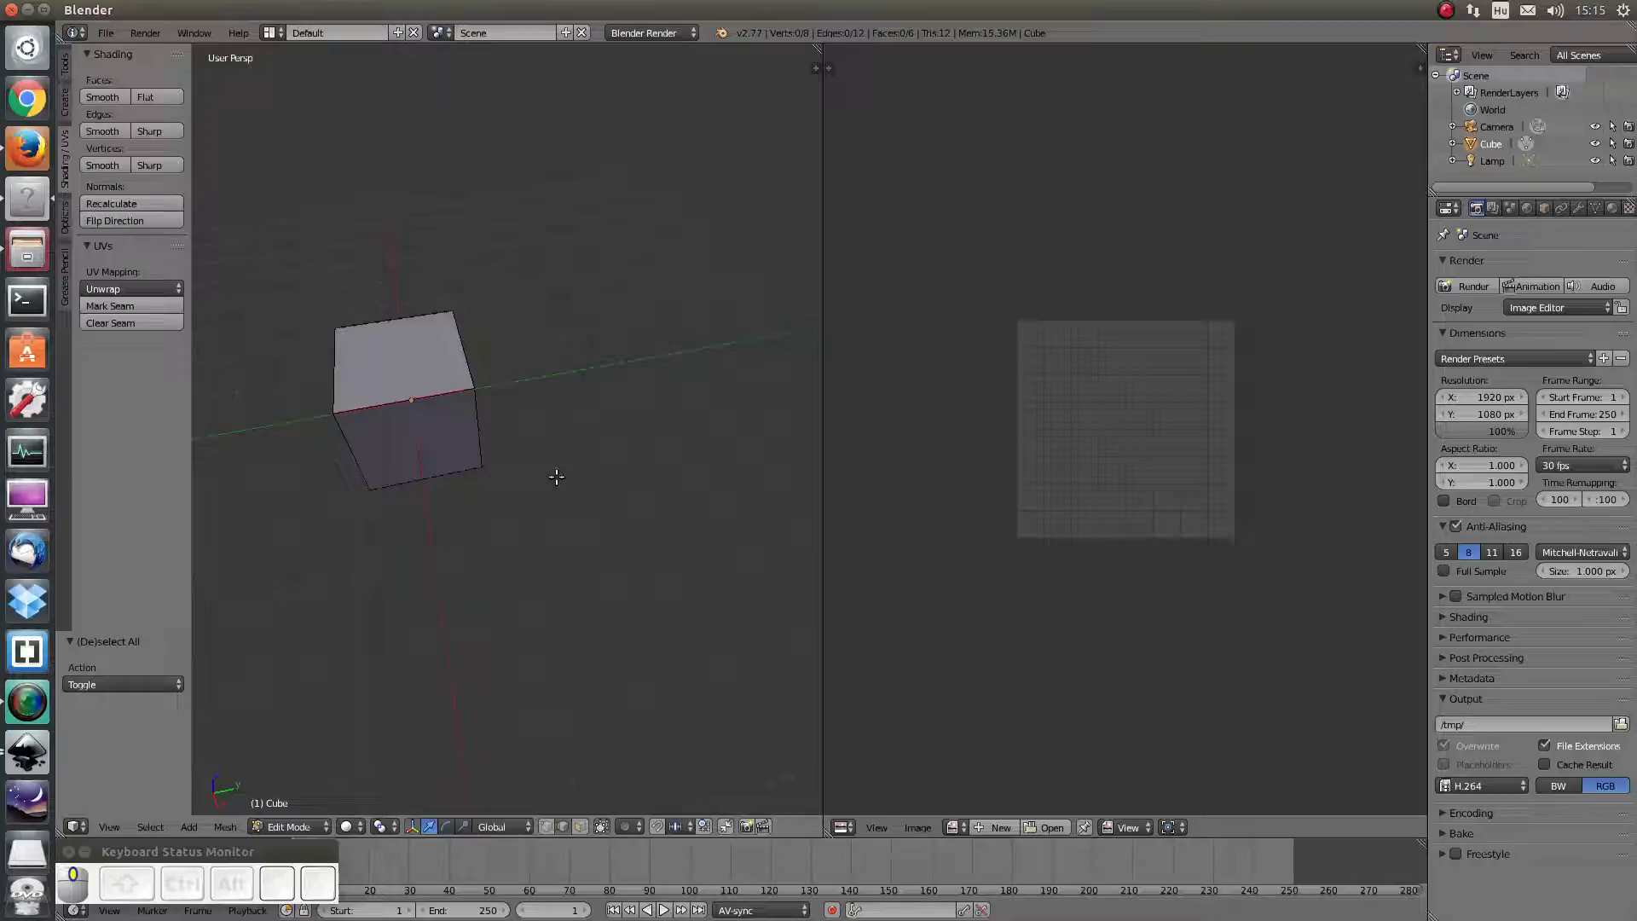
{"action": "right_click", "coordinate": [335, 369]}
{"action": "right_click", "coordinate": [421, 319], "text": "shift"}
{"action": "middle_click_drag", "start_coordinate": [694, 460], "coordinate": [623, 401]}
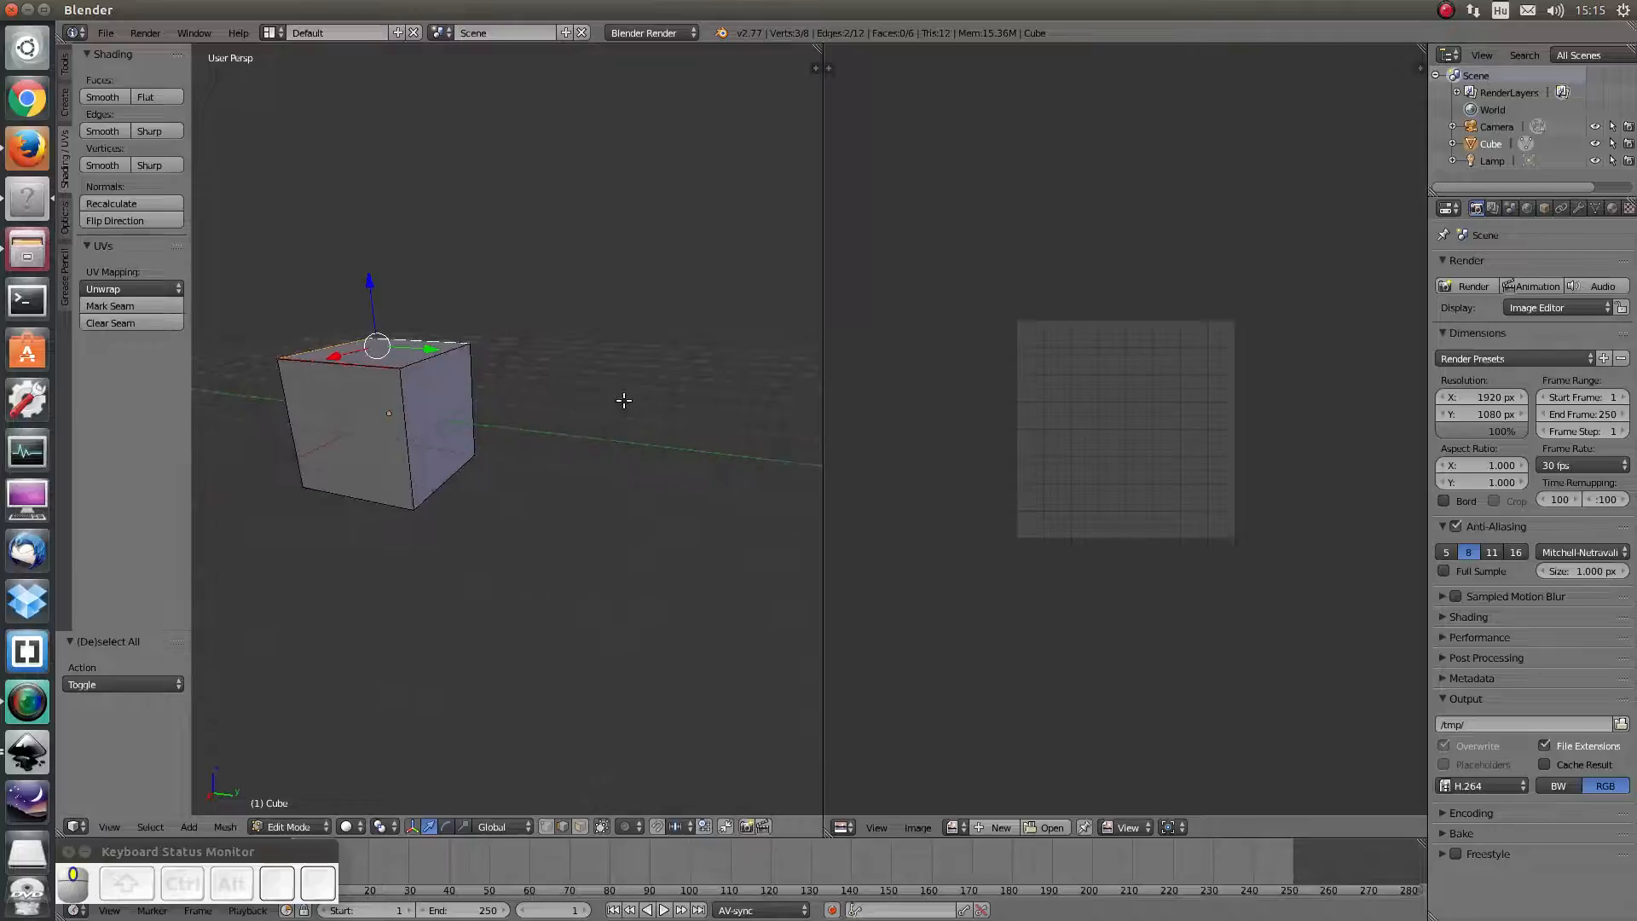
{"action": "right_click", "coordinate": [410, 432], "text": "shift"}
{"action": "middle_click_drag", "start_coordinate": [457, 474], "coordinate": [512, 401]}
{"action": "middle_click_drag", "start_coordinate": [373, 475], "coordinate": [325, 443]}
Add the bottom and near vertical edges, mark them as seams, and select the whole cube
{"action": "right_click", "coordinate": [379, 522], "text": "shift"}
{"action": "right_click", "coordinate": [436, 440], "text": "shift"}
{"action": "mouse_move", "coordinate": [461, 461]}
{"action": "middle_mouse_down"}
{"action": "mouse_move", "coordinate": [443, 431]}
{"action": "mouse_move", "coordinate": [443, 452]}
{"action": "middle_mouse_up"}
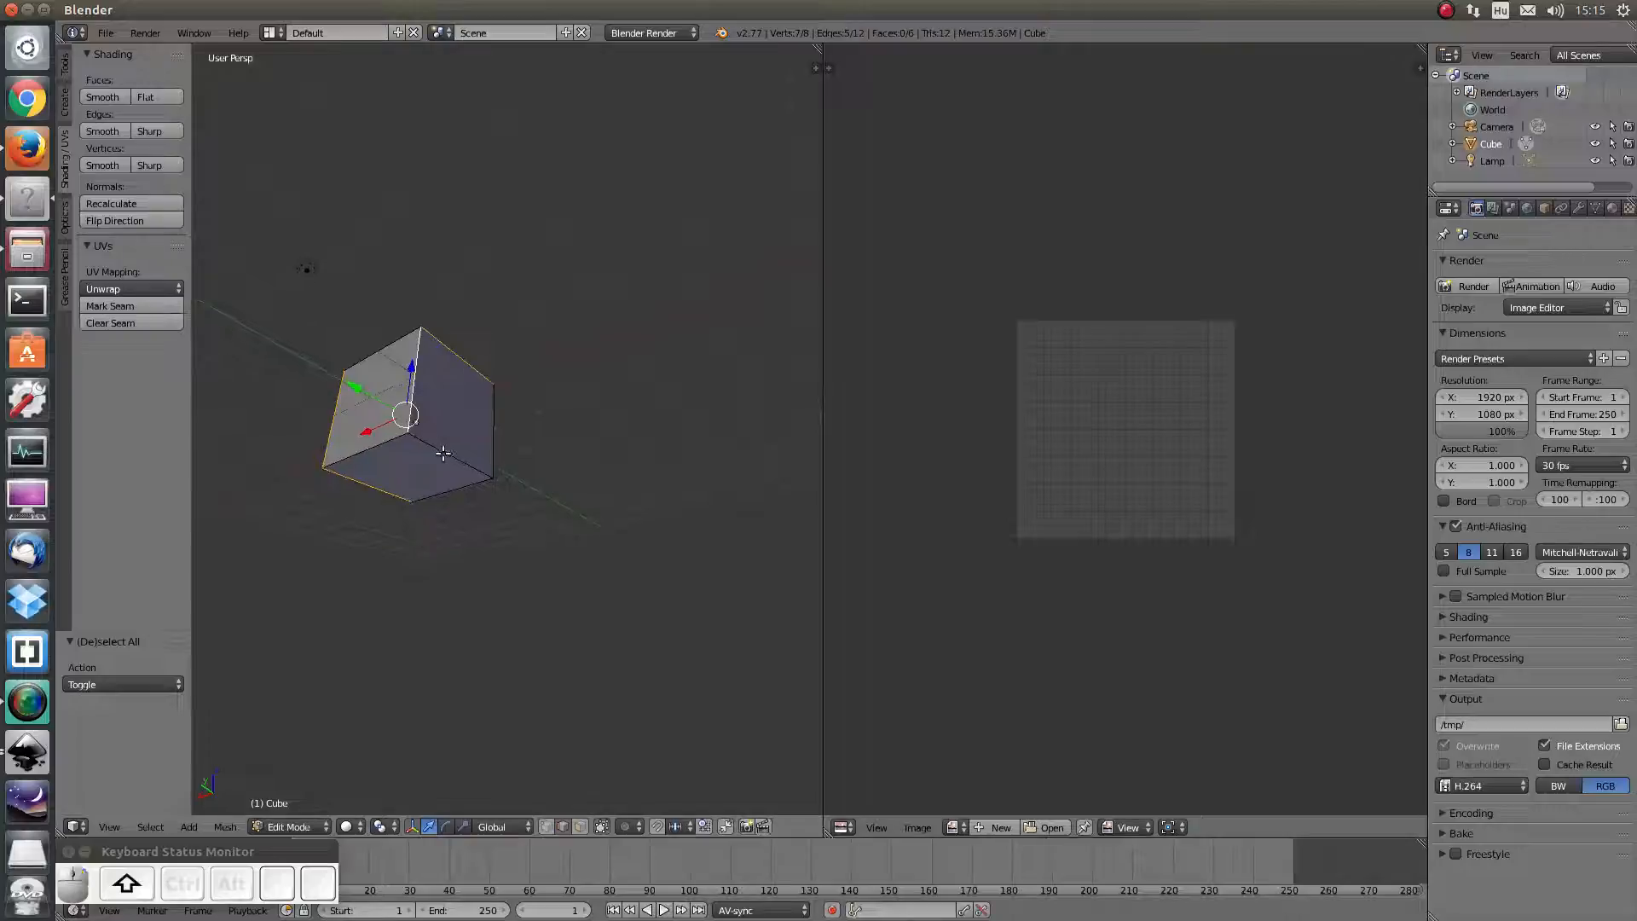
{"action": "right_click", "coordinate": [451, 449], "text": "shift"}
{"action": "middle_click_drag", "start_coordinate": [299, 355], "coordinate": [290, 426]}
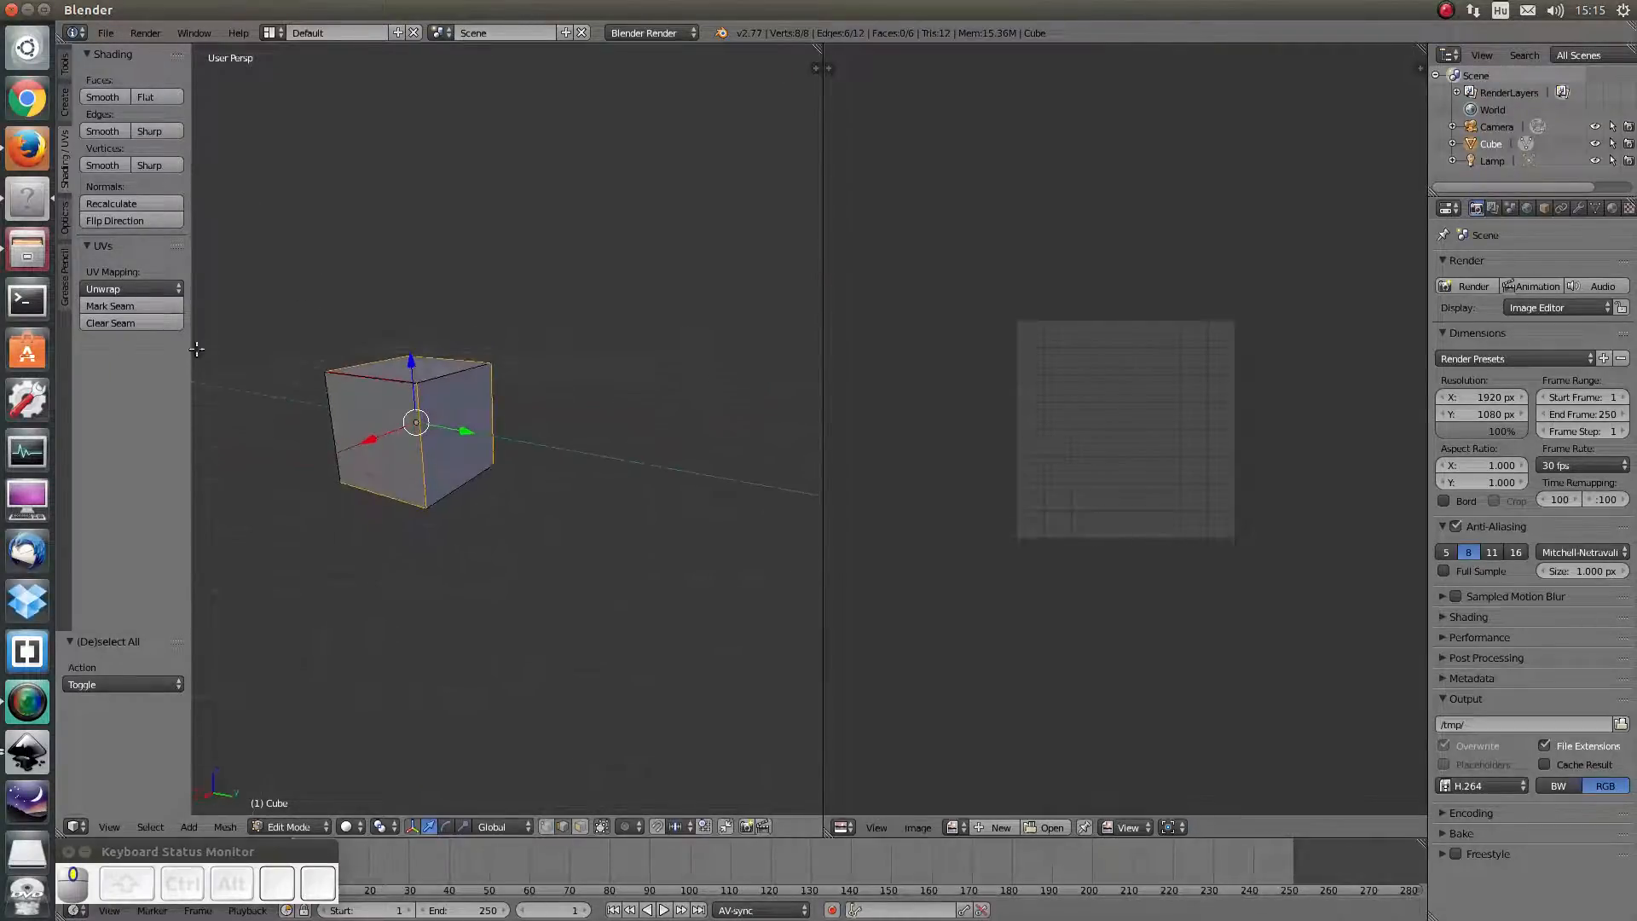
{"action": "left_click", "coordinate": [104, 305]}
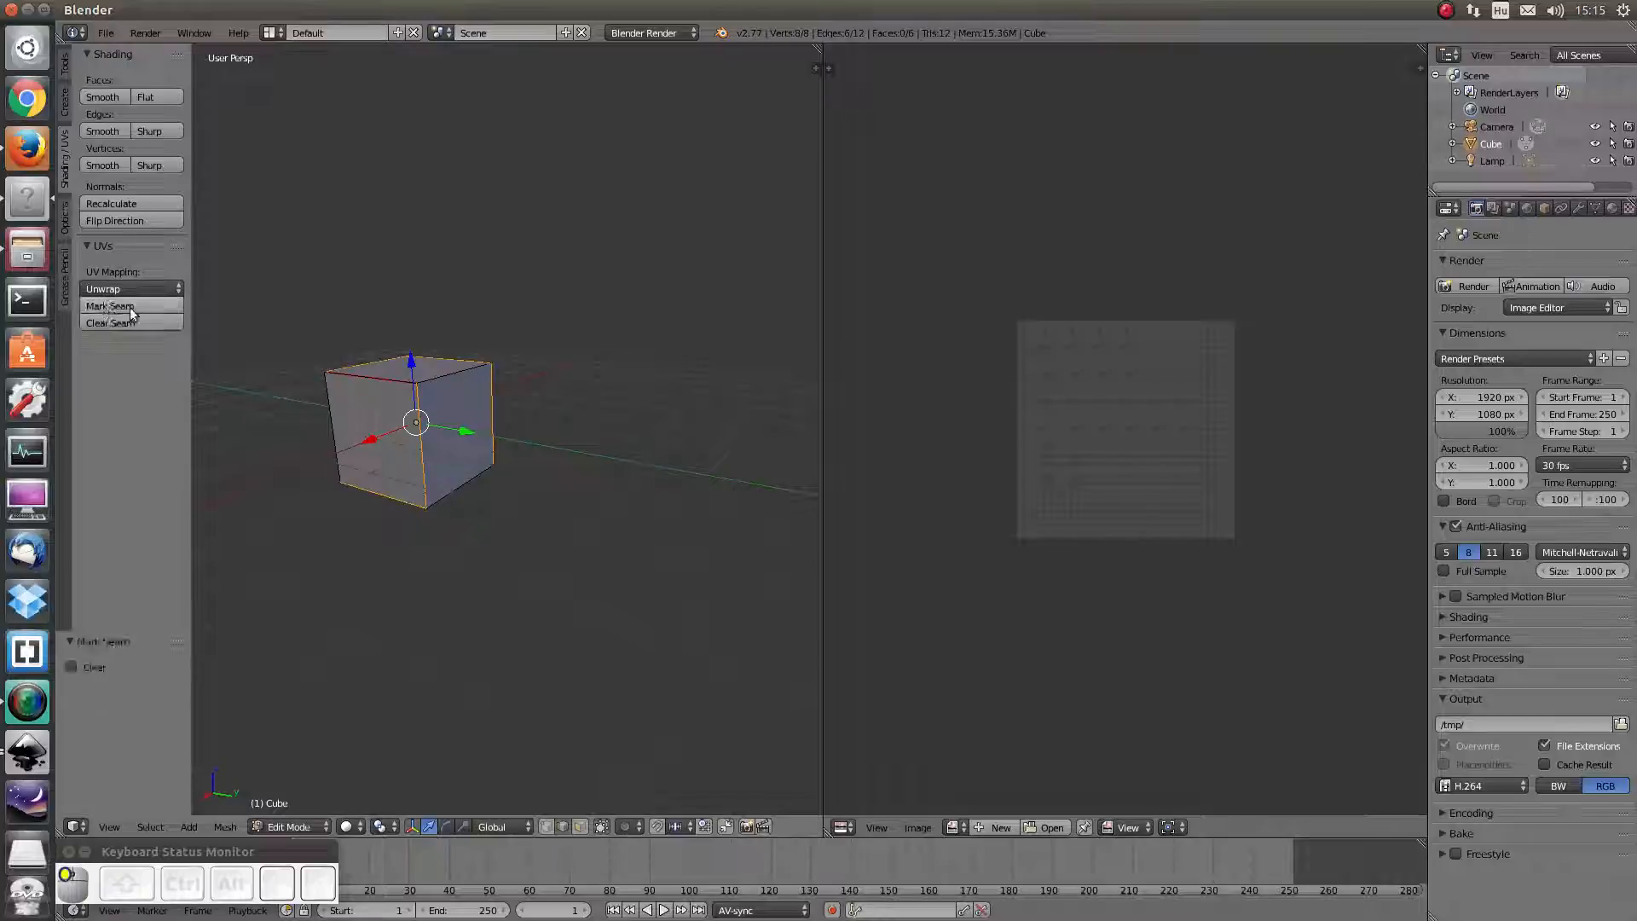
{"action": "middle_click_drag", "start_coordinate": [455, 455], "coordinate": [566, 464]}
{"action": "key", "text": "a"}
{"action": "key", "text": "a"}
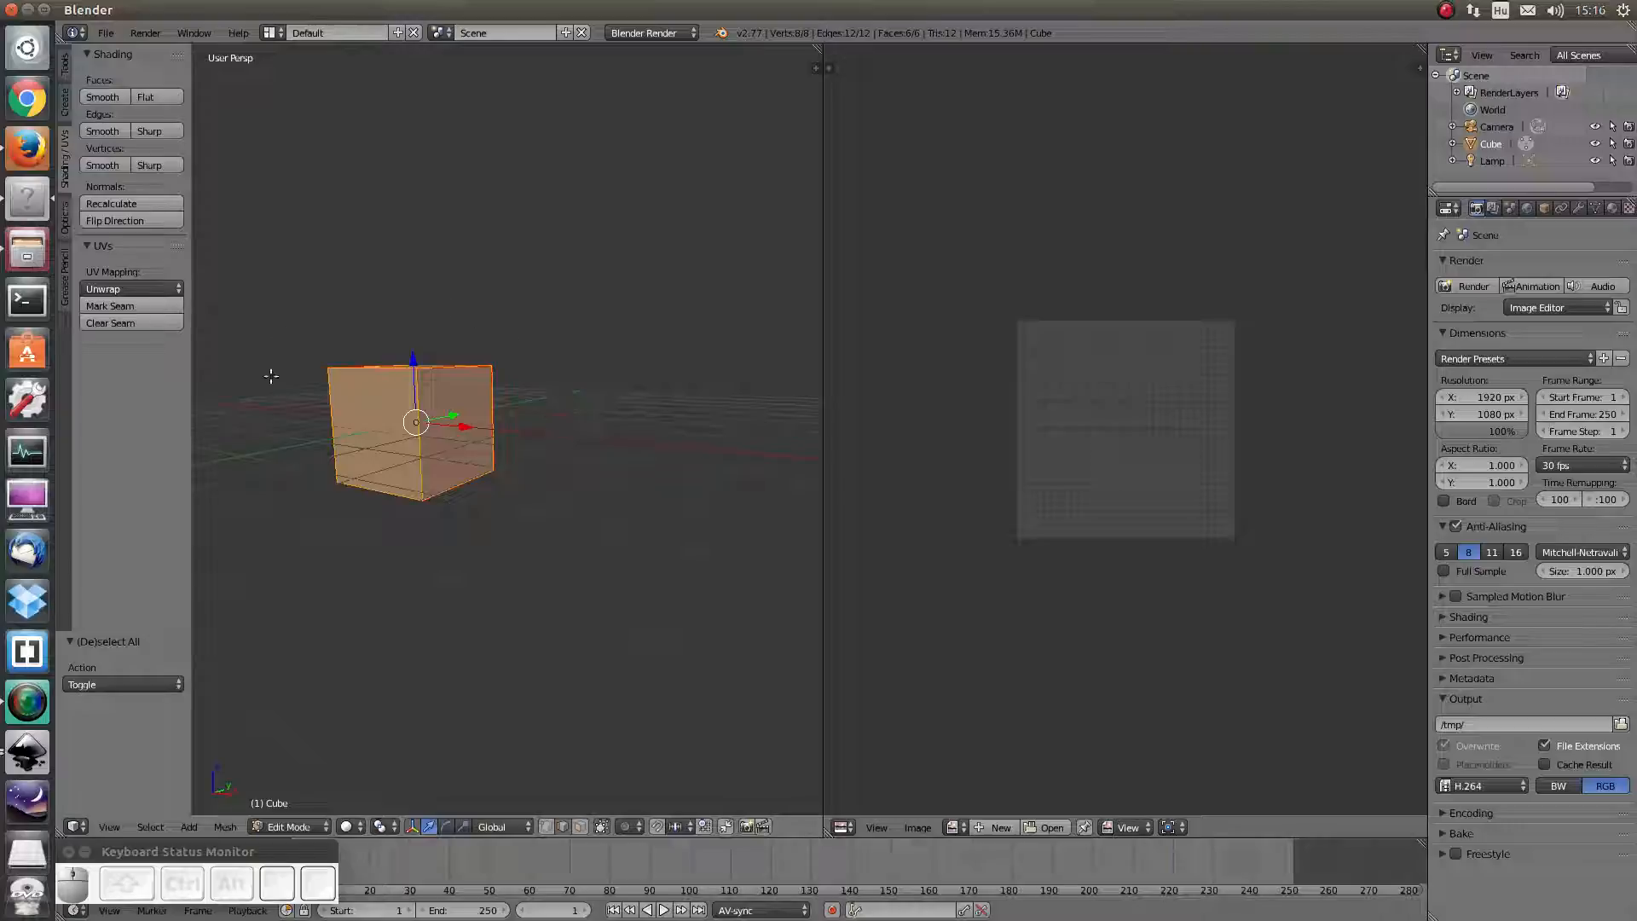
Unwrap the cube along its seams into a flat six-face net
{"action": "left_click", "coordinate": [126, 290]}
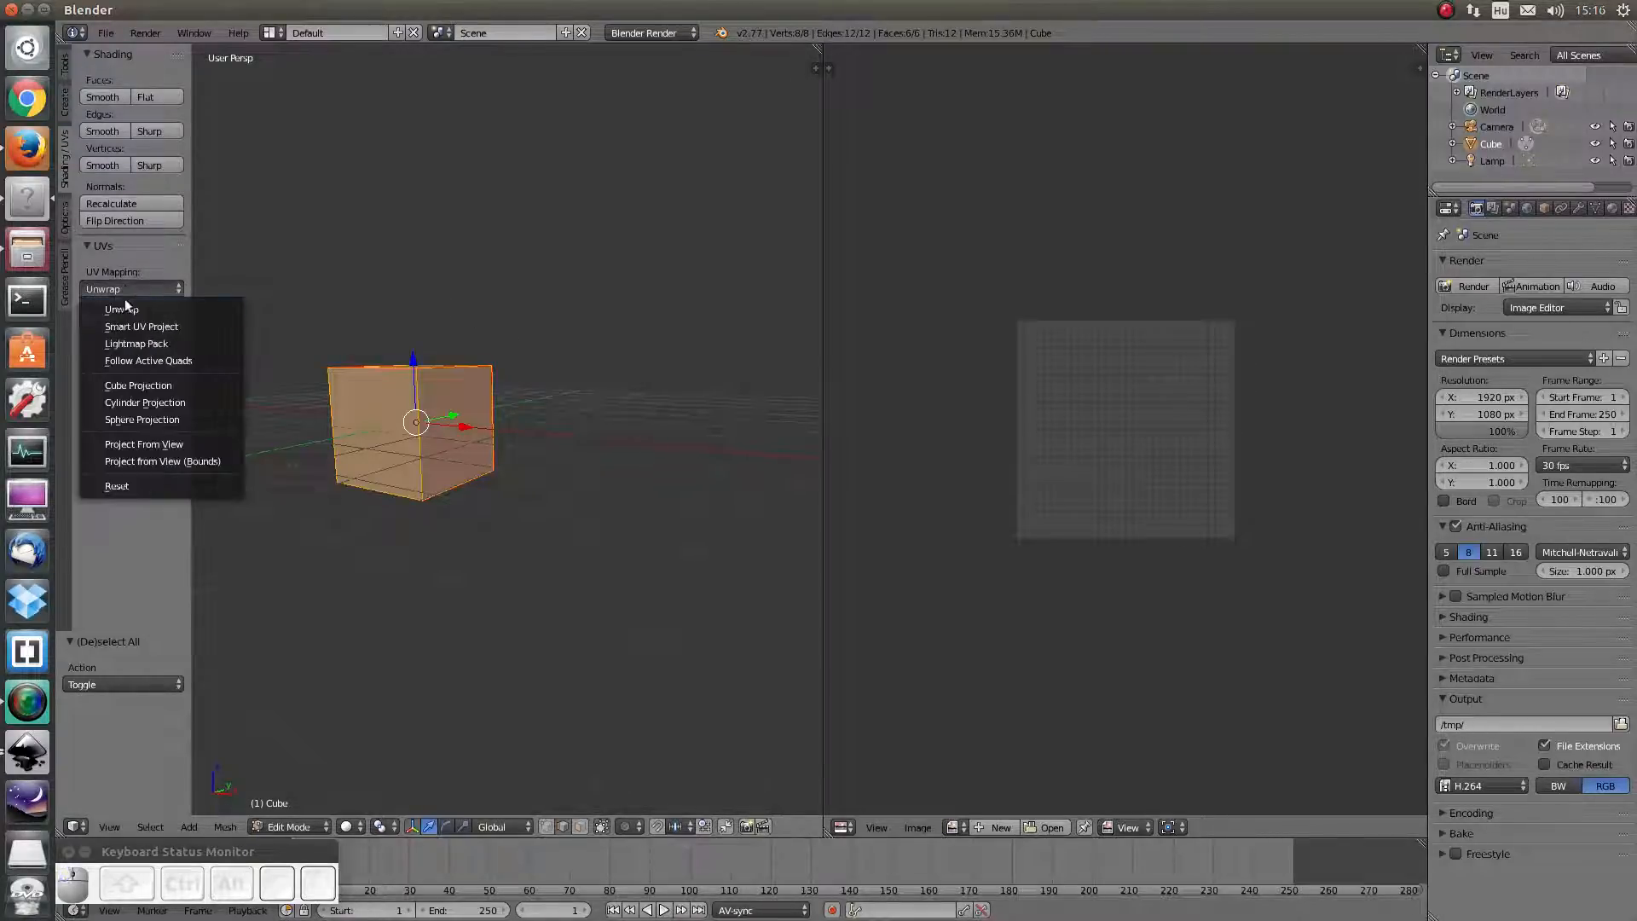
{"action": "left_click", "coordinate": [126, 309]}
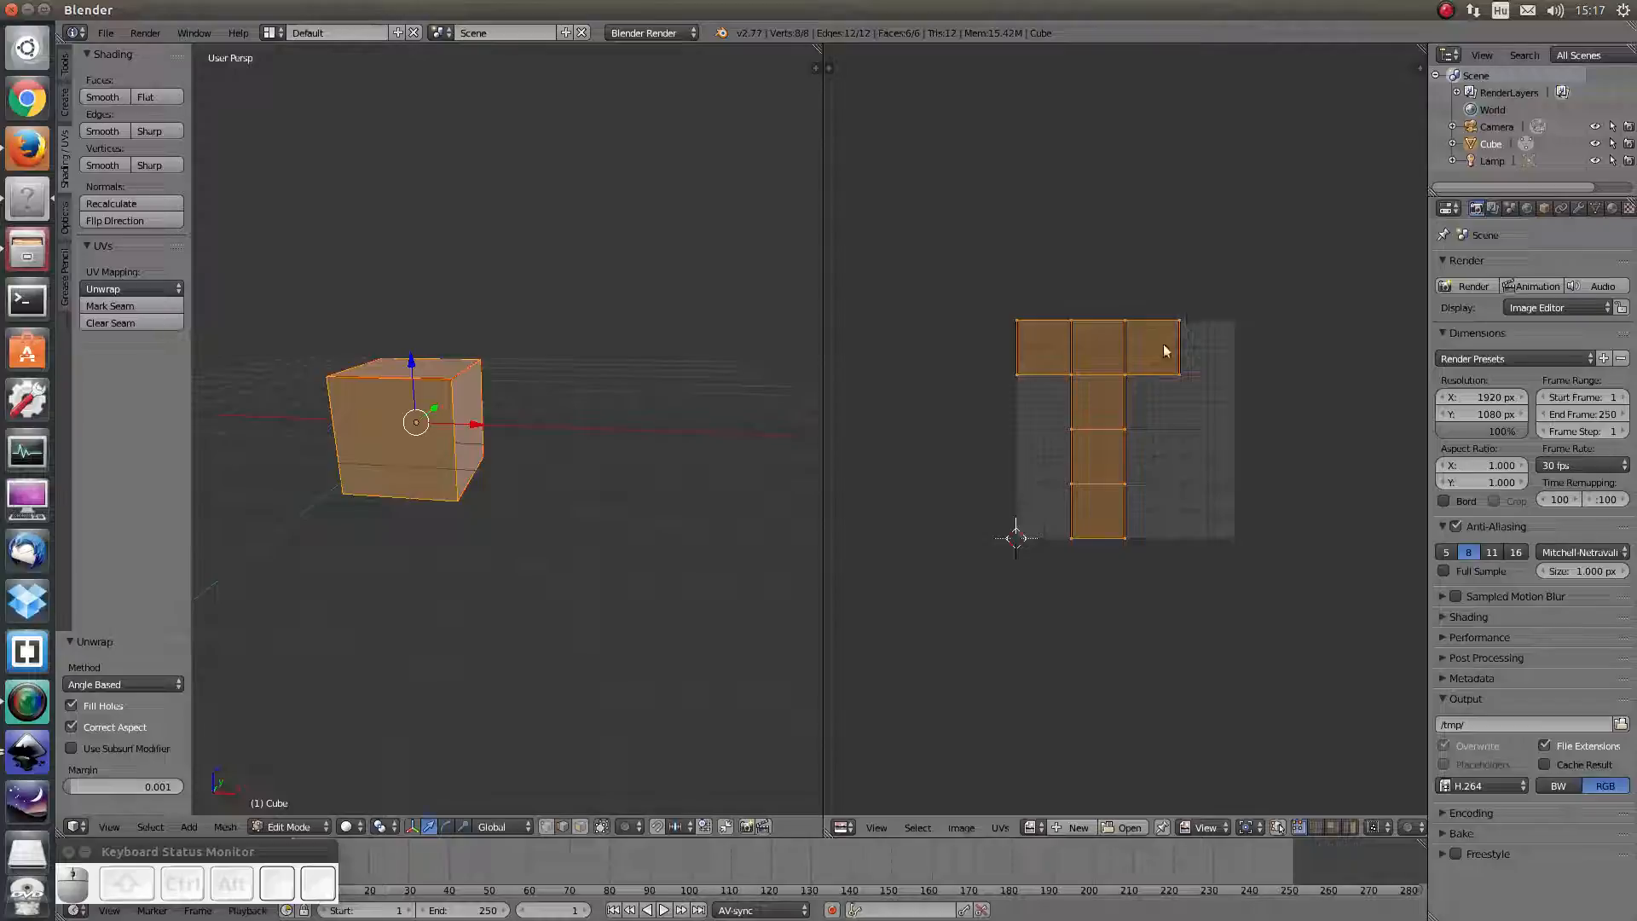
{"action": "left_click", "coordinate": [999, 827]}
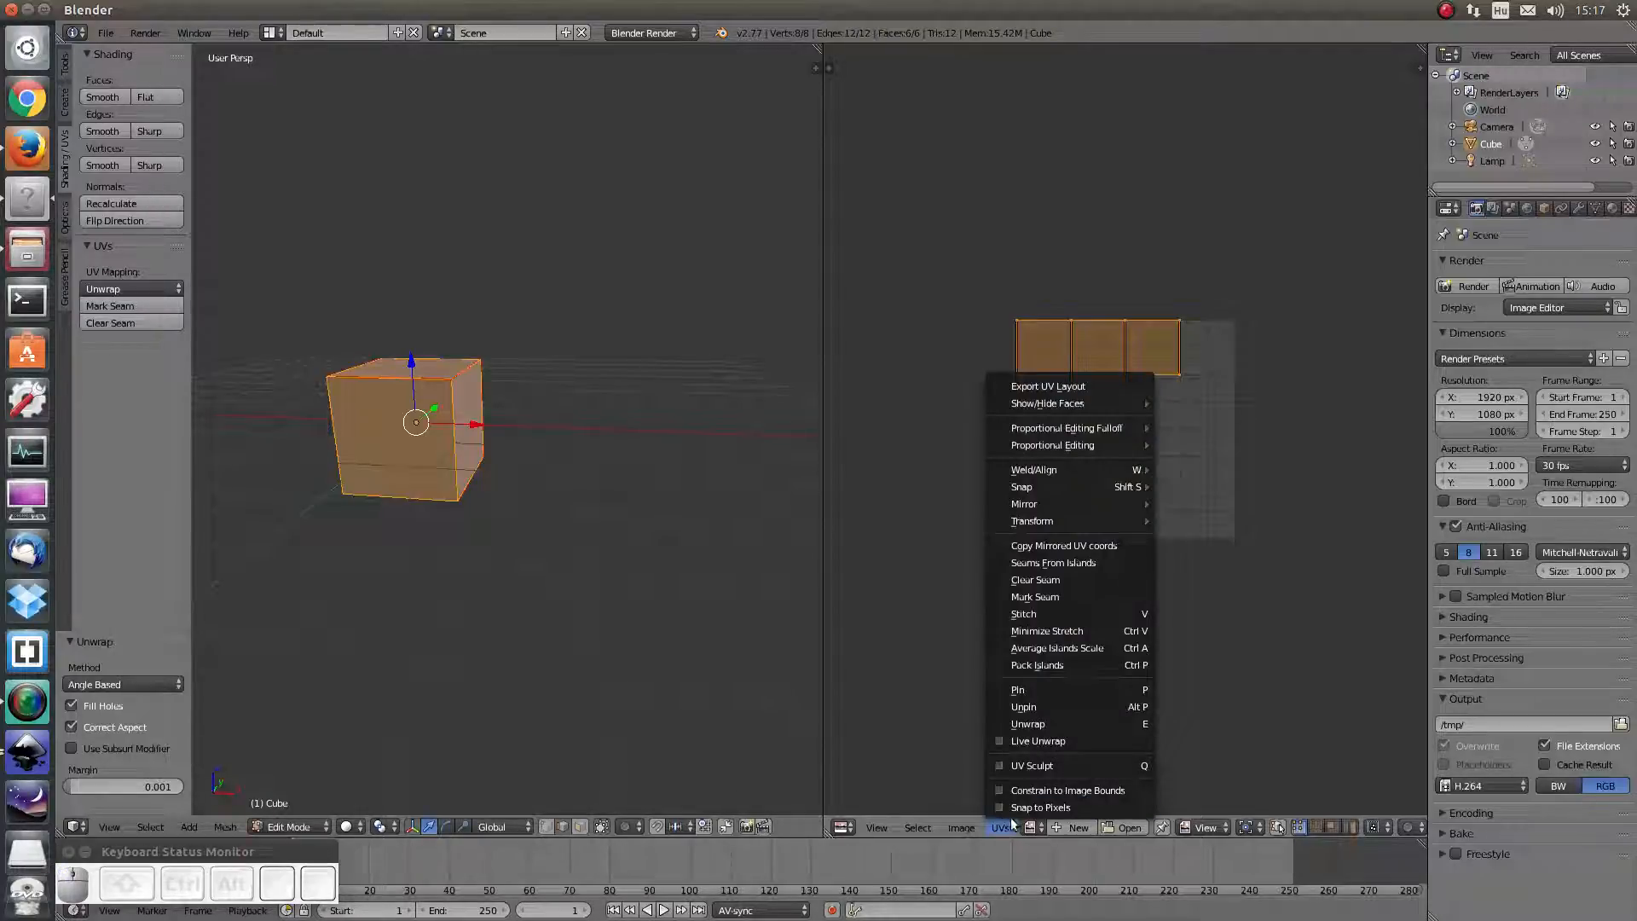
Export the cube's UV layout as the image UVMap_Cube.png
{"action": "left_click", "coordinate": [1071, 390]}
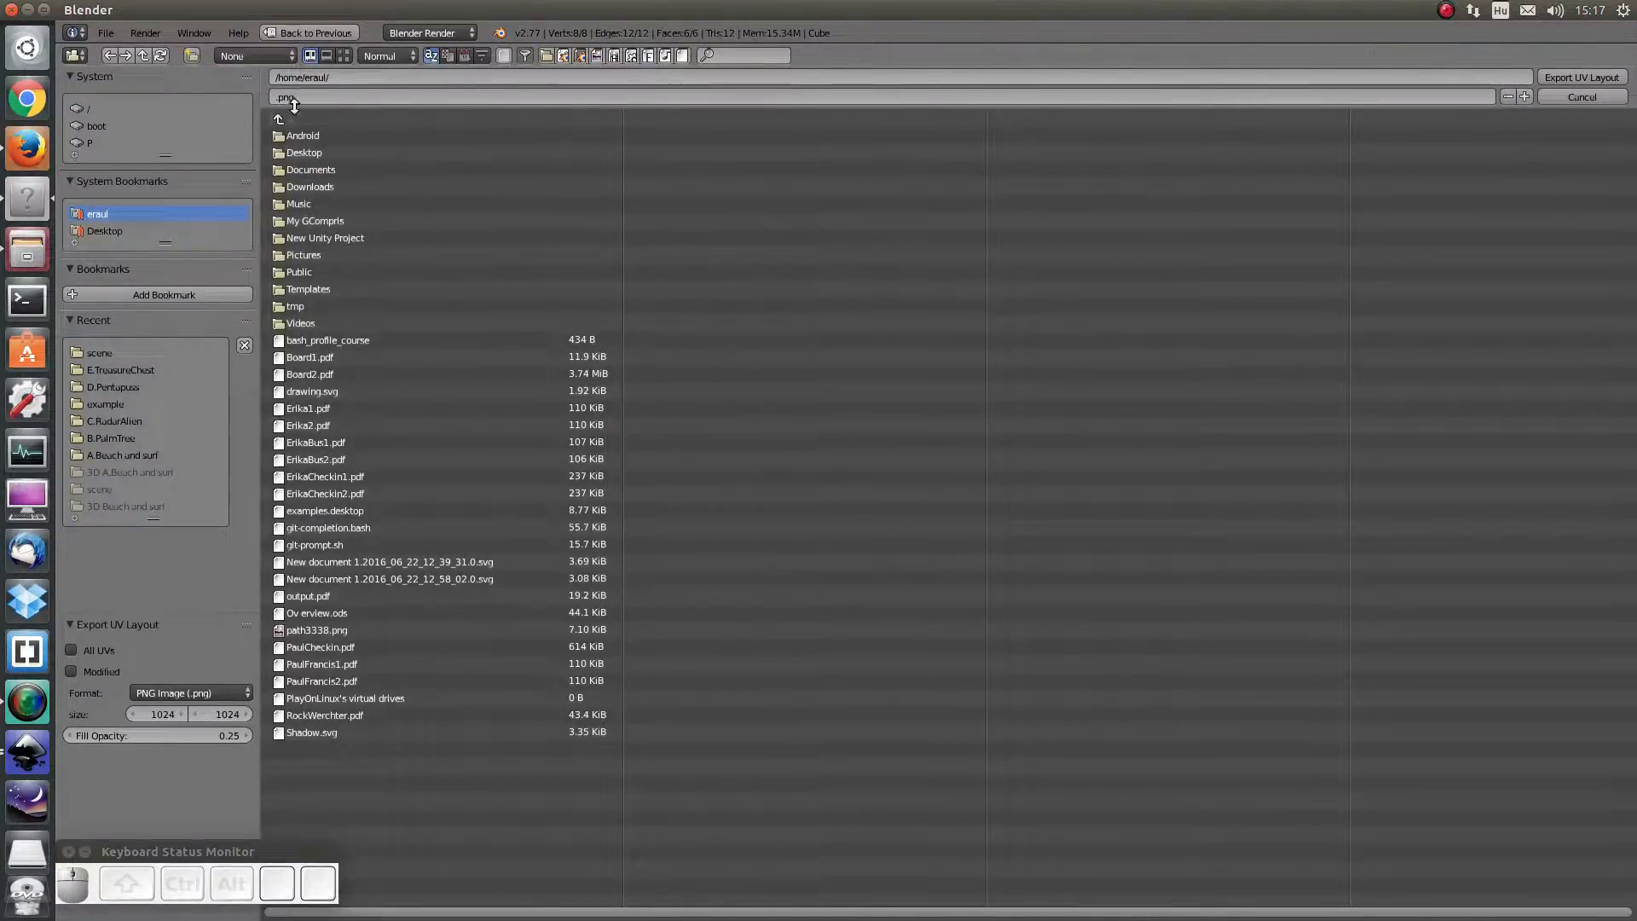
{"action": "left_click", "coordinate": [353, 74]}
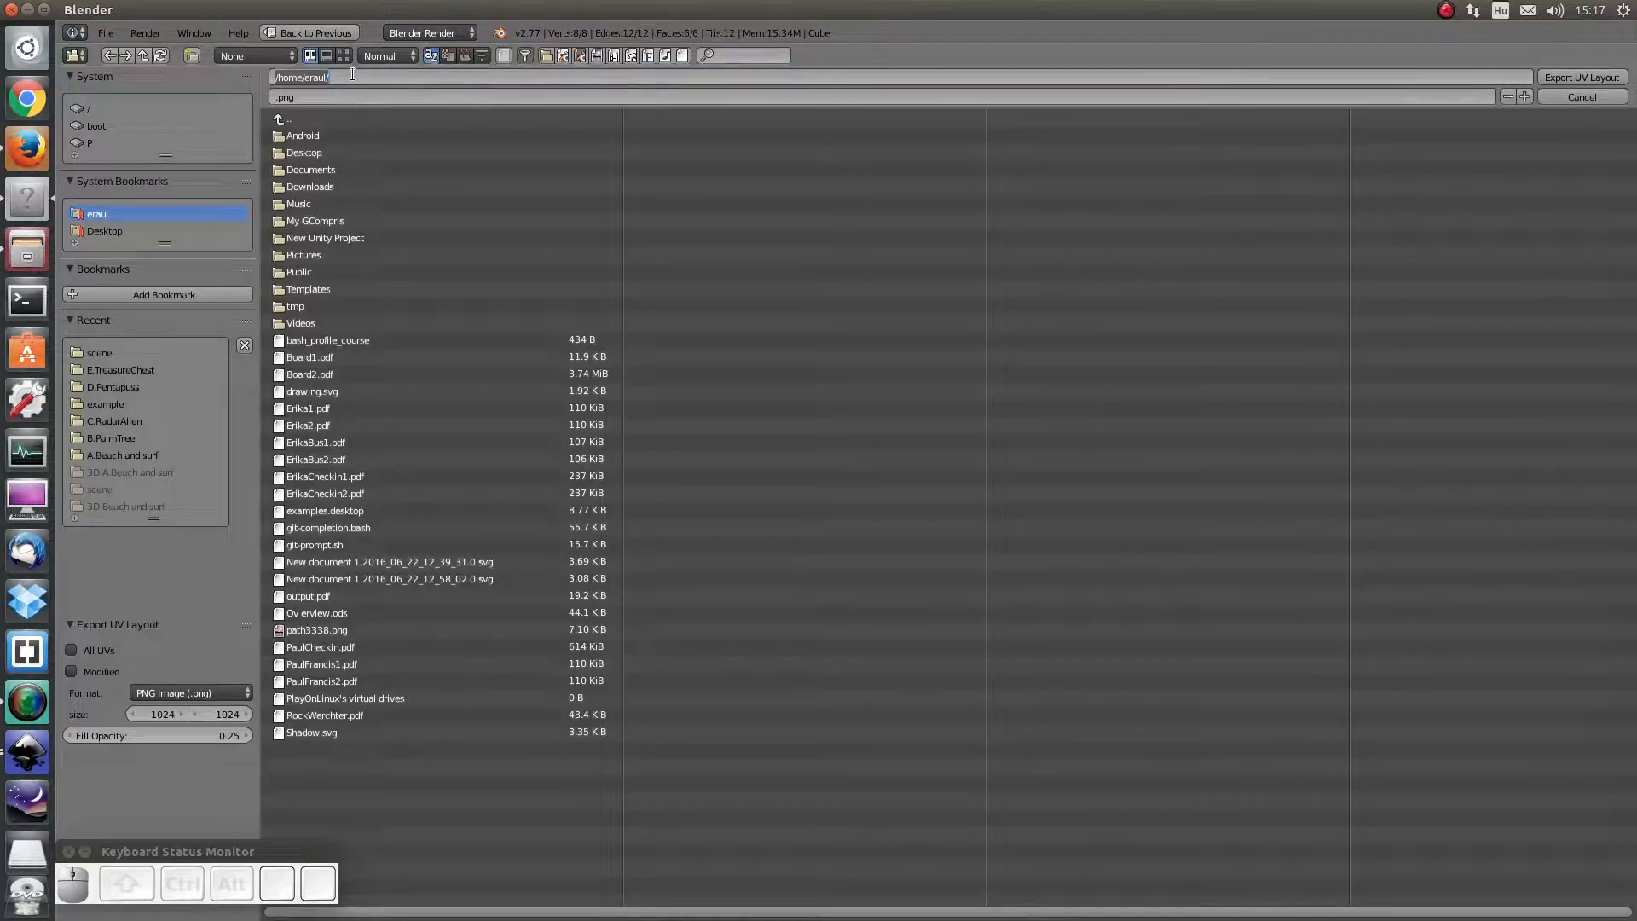
{"action": "left_click", "coordinate": [334, 97]}
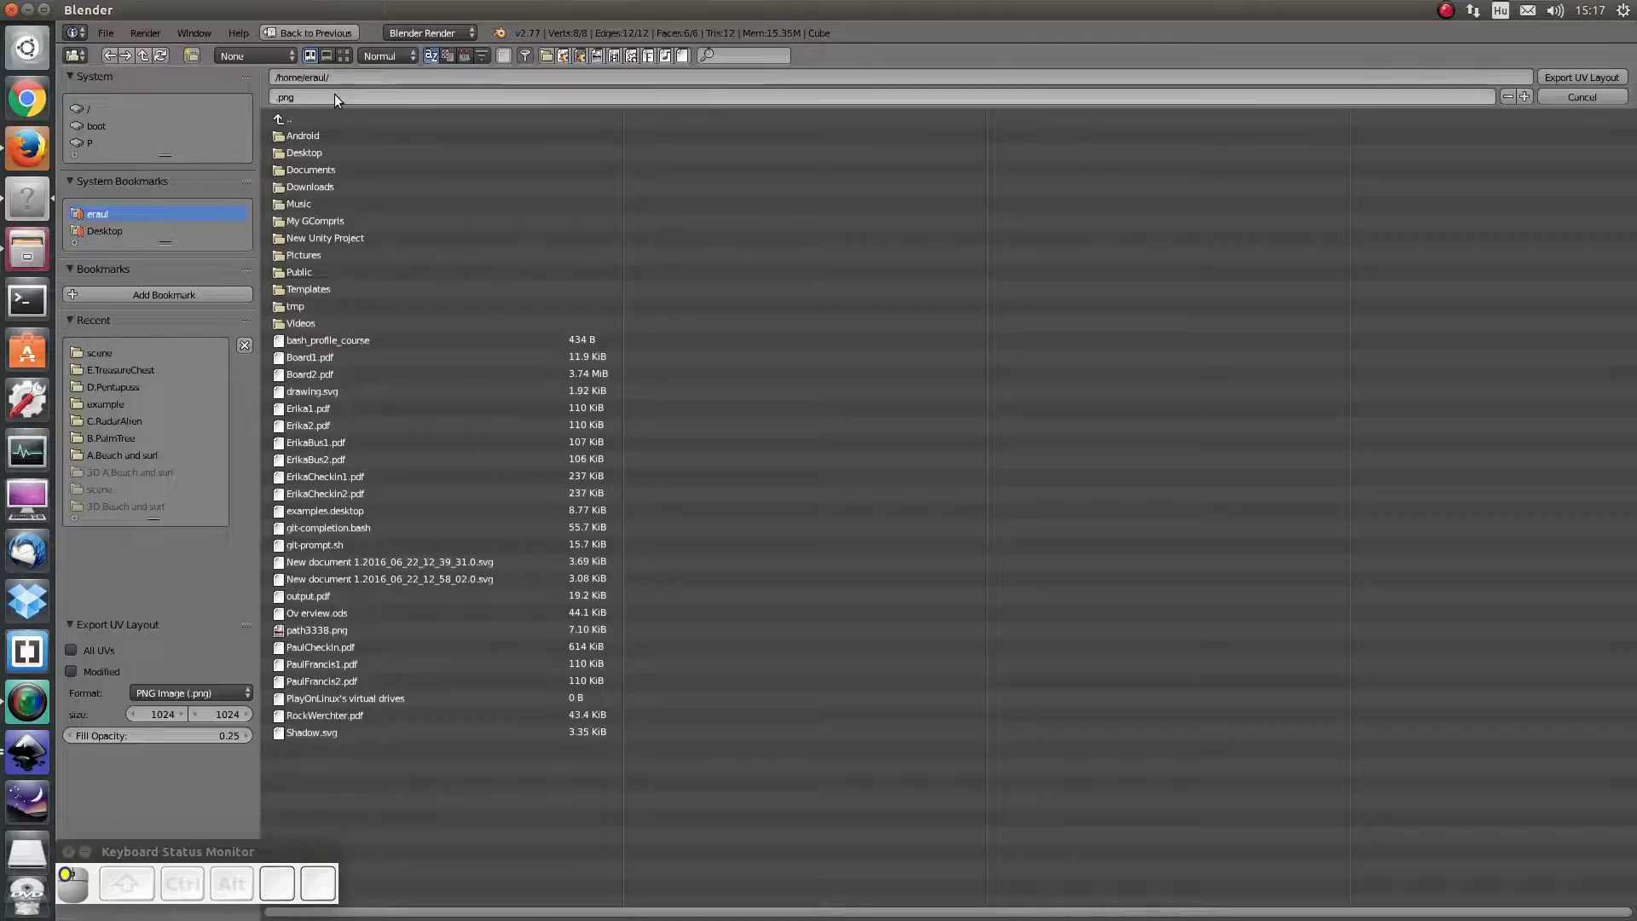
{"action": "left_click", "coordinate": [423, 98]}
{"action": "key", "text": "Home"}
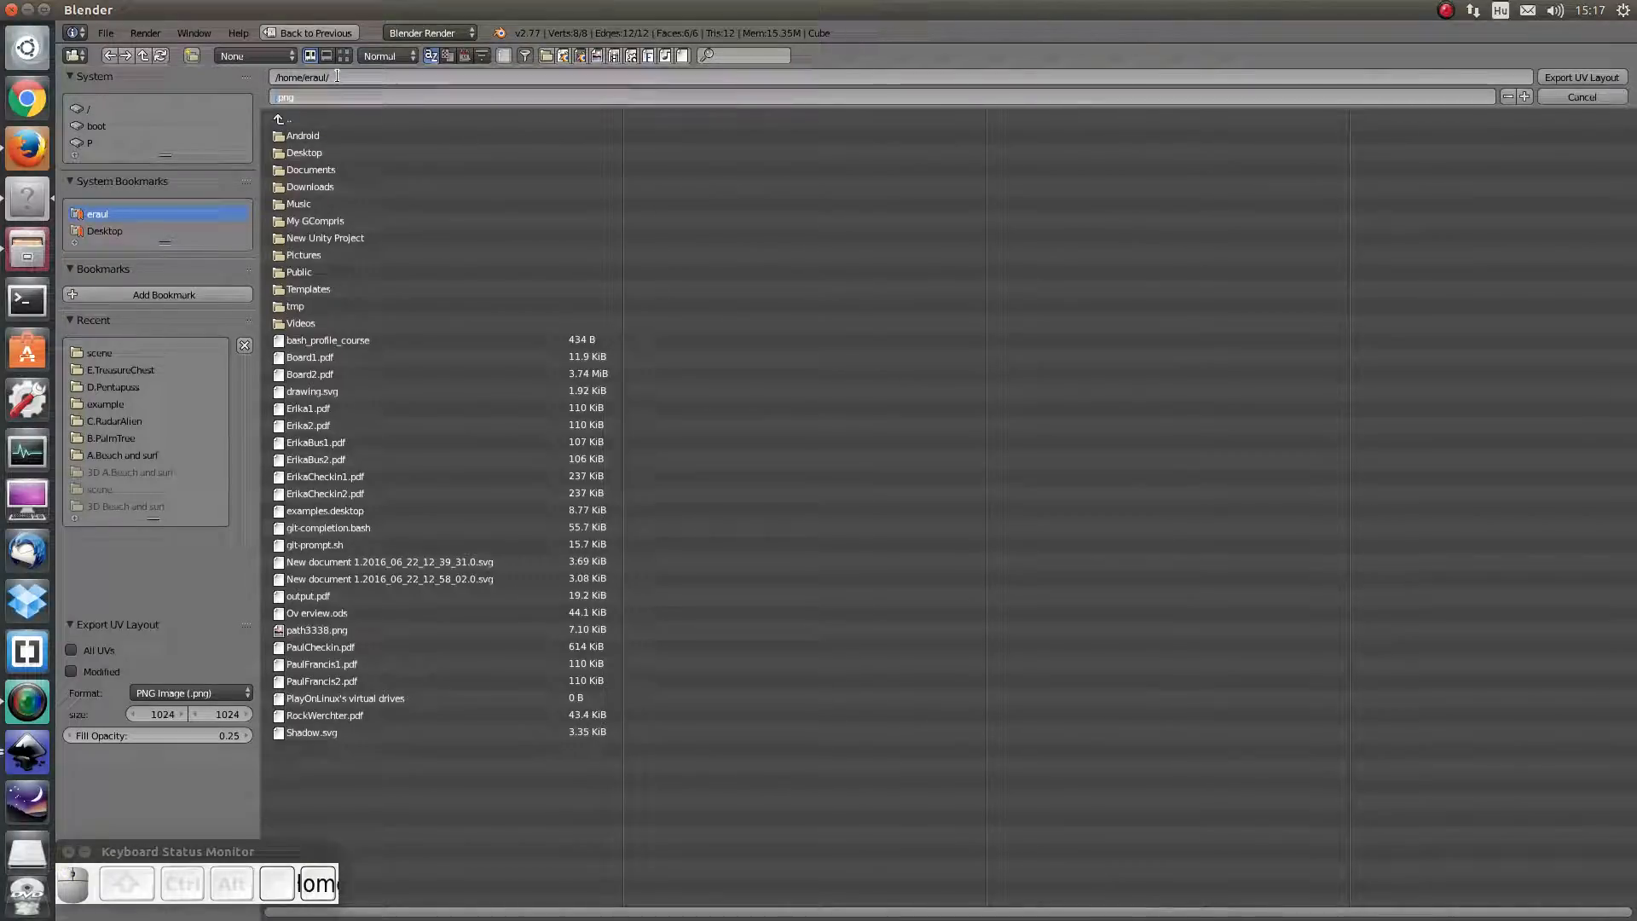
{"action": "type", "text": "Cube"}
{"action": "key", "text": "Home"}
{"action": "type", "text": "U"}
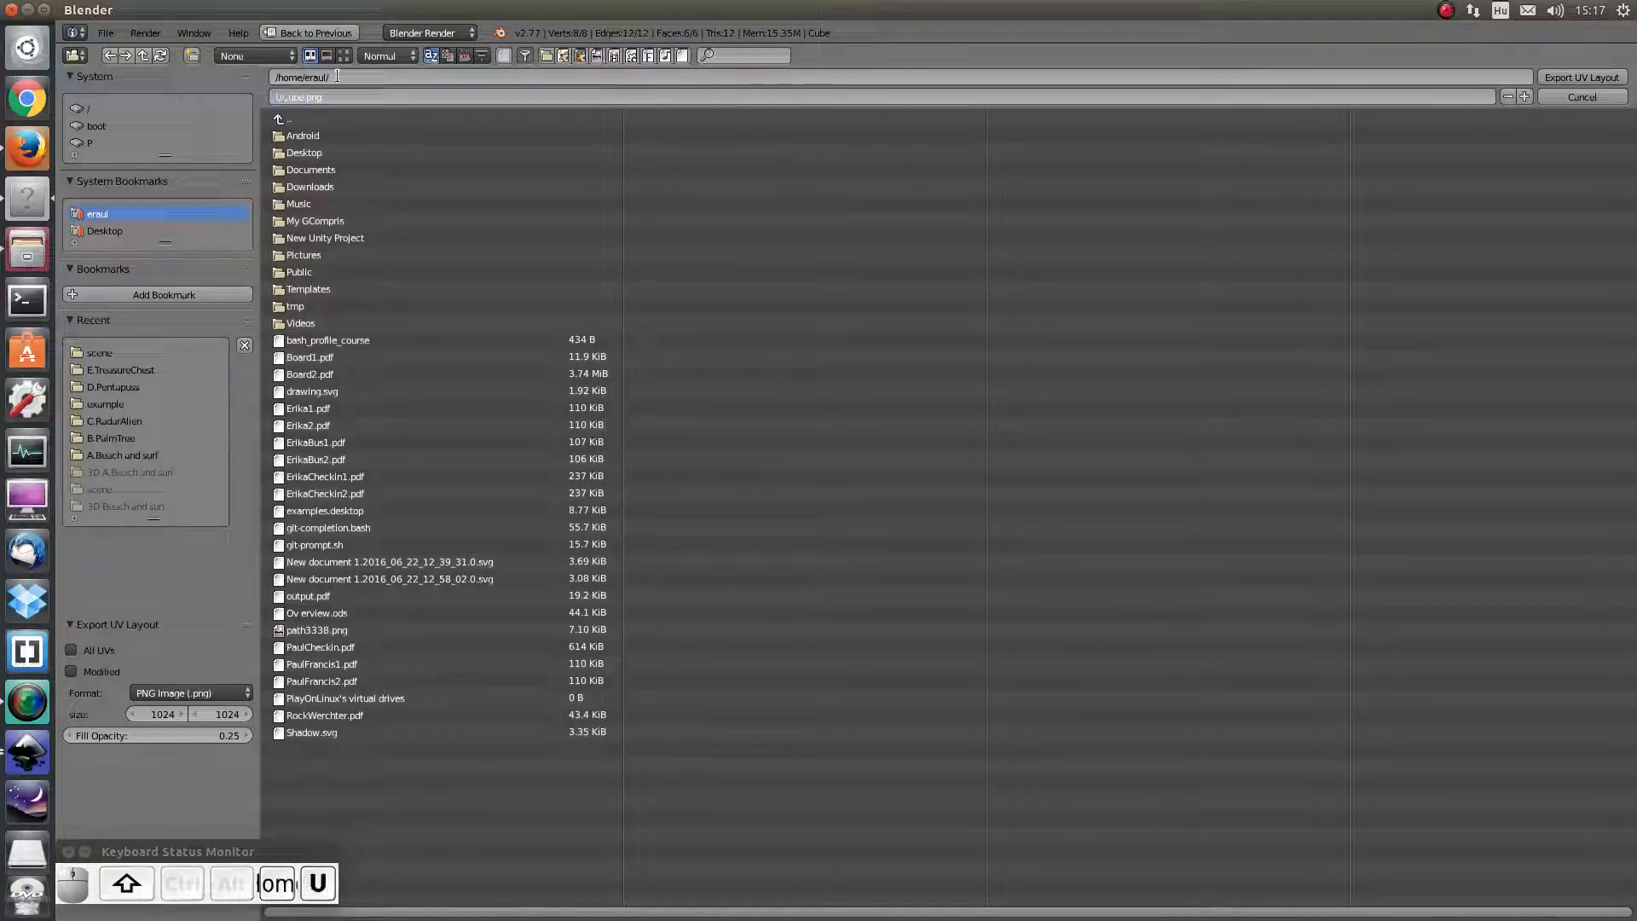
{"action": "type", "text": "VMap"}
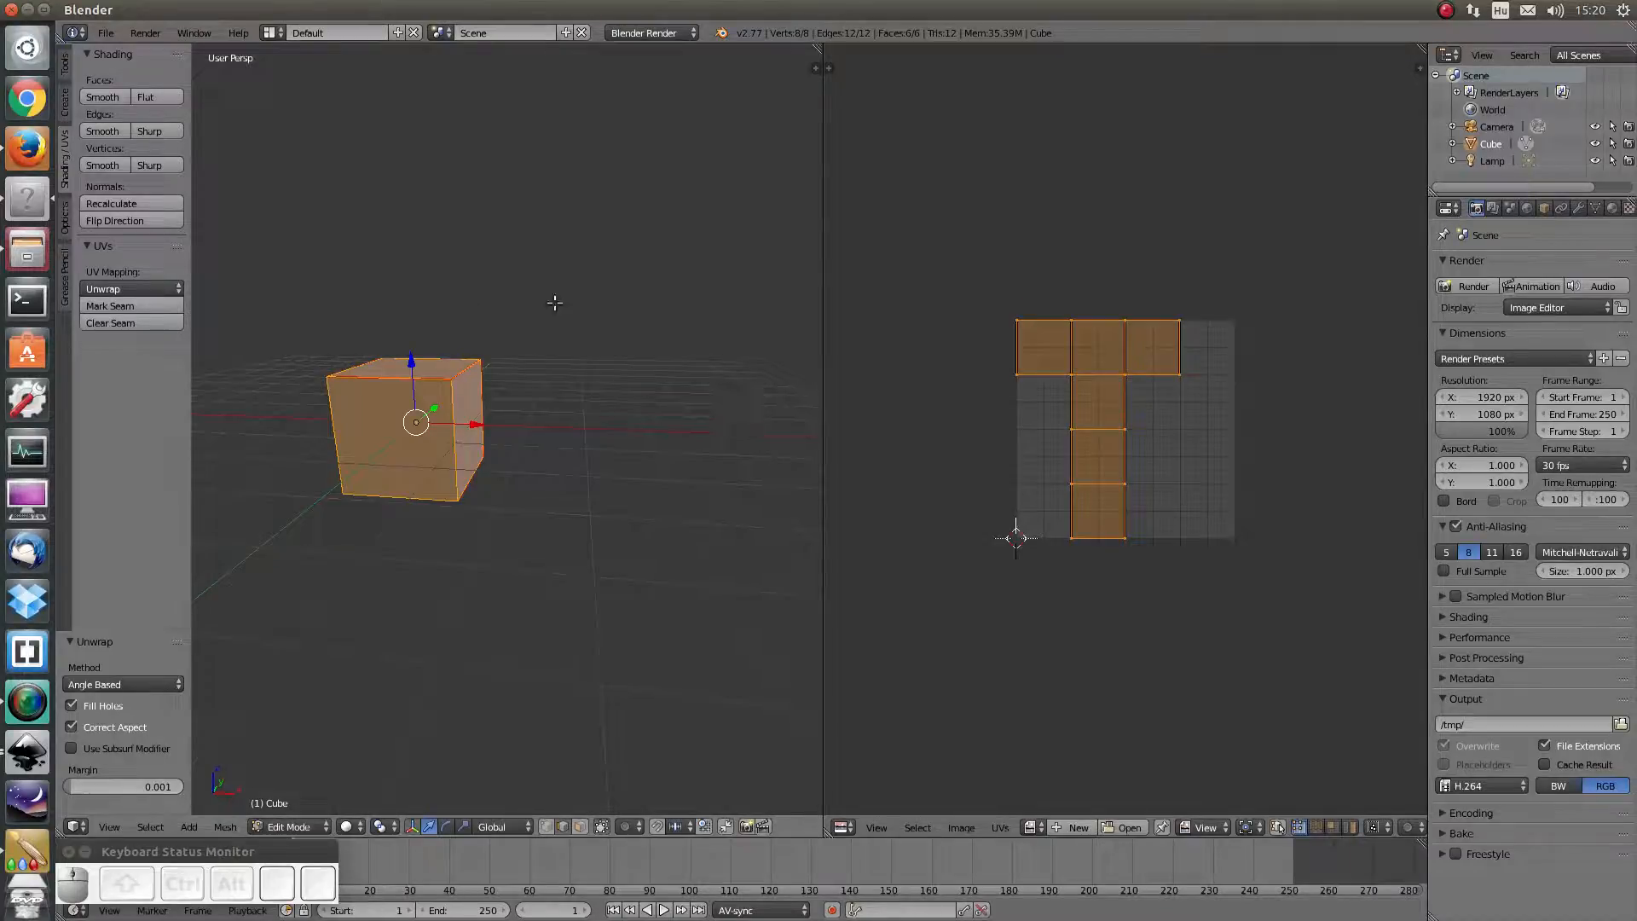
Open UVMap_Cube.png in KolourPaint from the file manager
{"action": "left_click", "coordinate": [28, 249]}
{"action": "left_click", "coordinate": [306, 233]}
{"action": "right_click", "coordinate": [305, 232]}
{"action": "mouse_move", "coordinate": [512, 270]}
{"action": "left_click", "coordinate": [590, 368]}
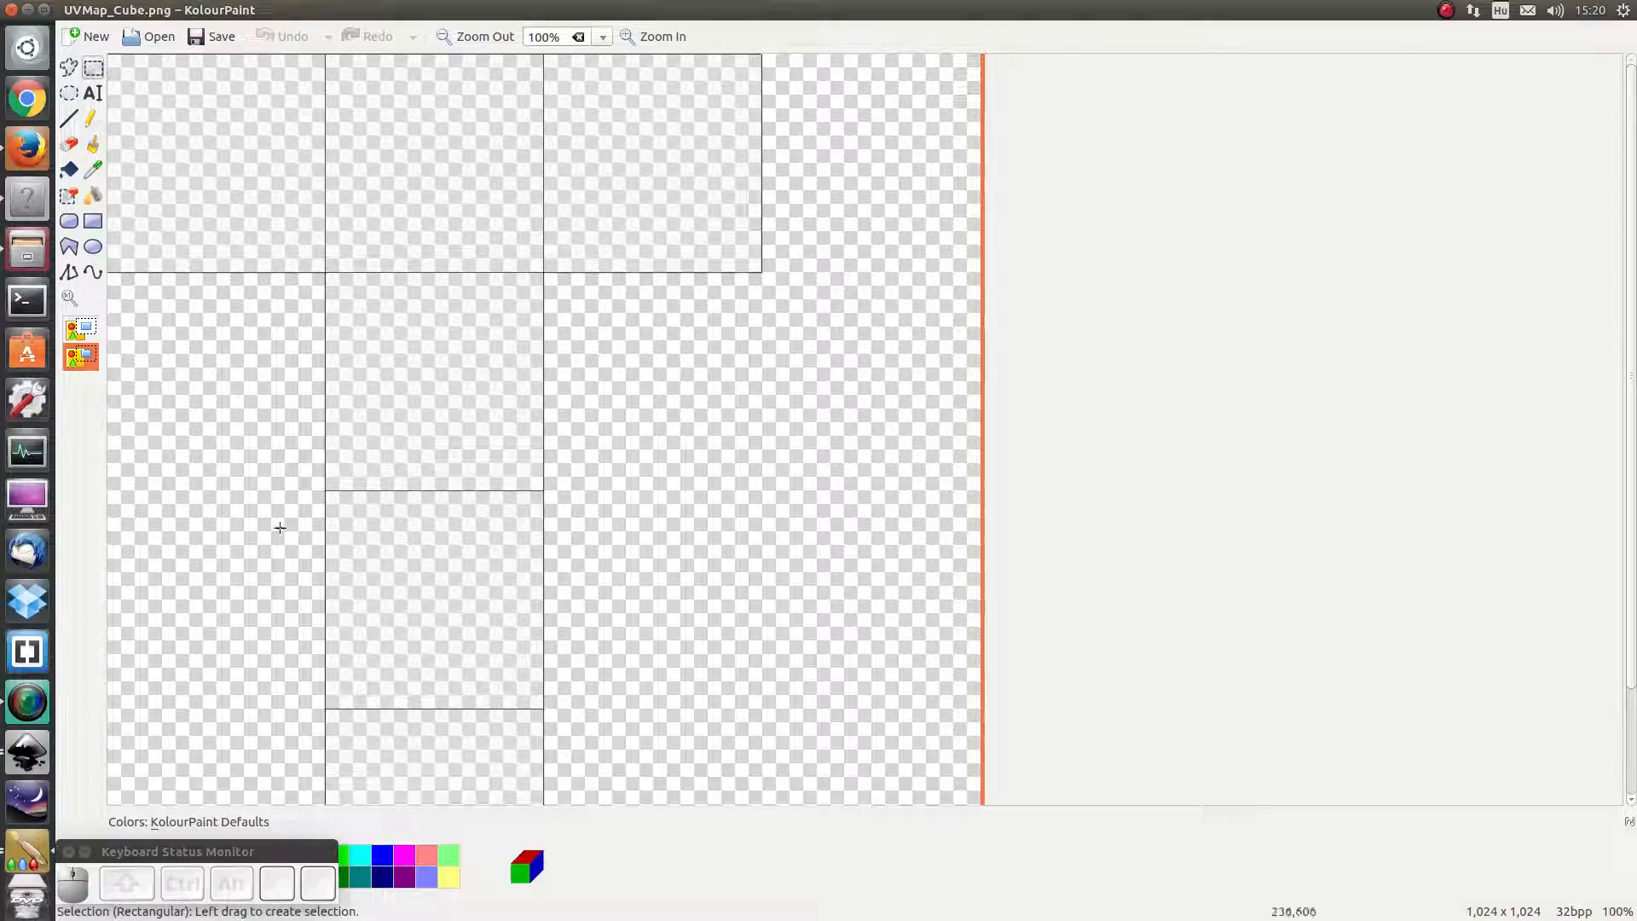
Brush-paint numbers 1 to 6 on the UV squares in blue, purple and green
{"action": "left_click", "coordinate": [91, 119]}
{"action": "left_click", "coordinate": [85, 148]}
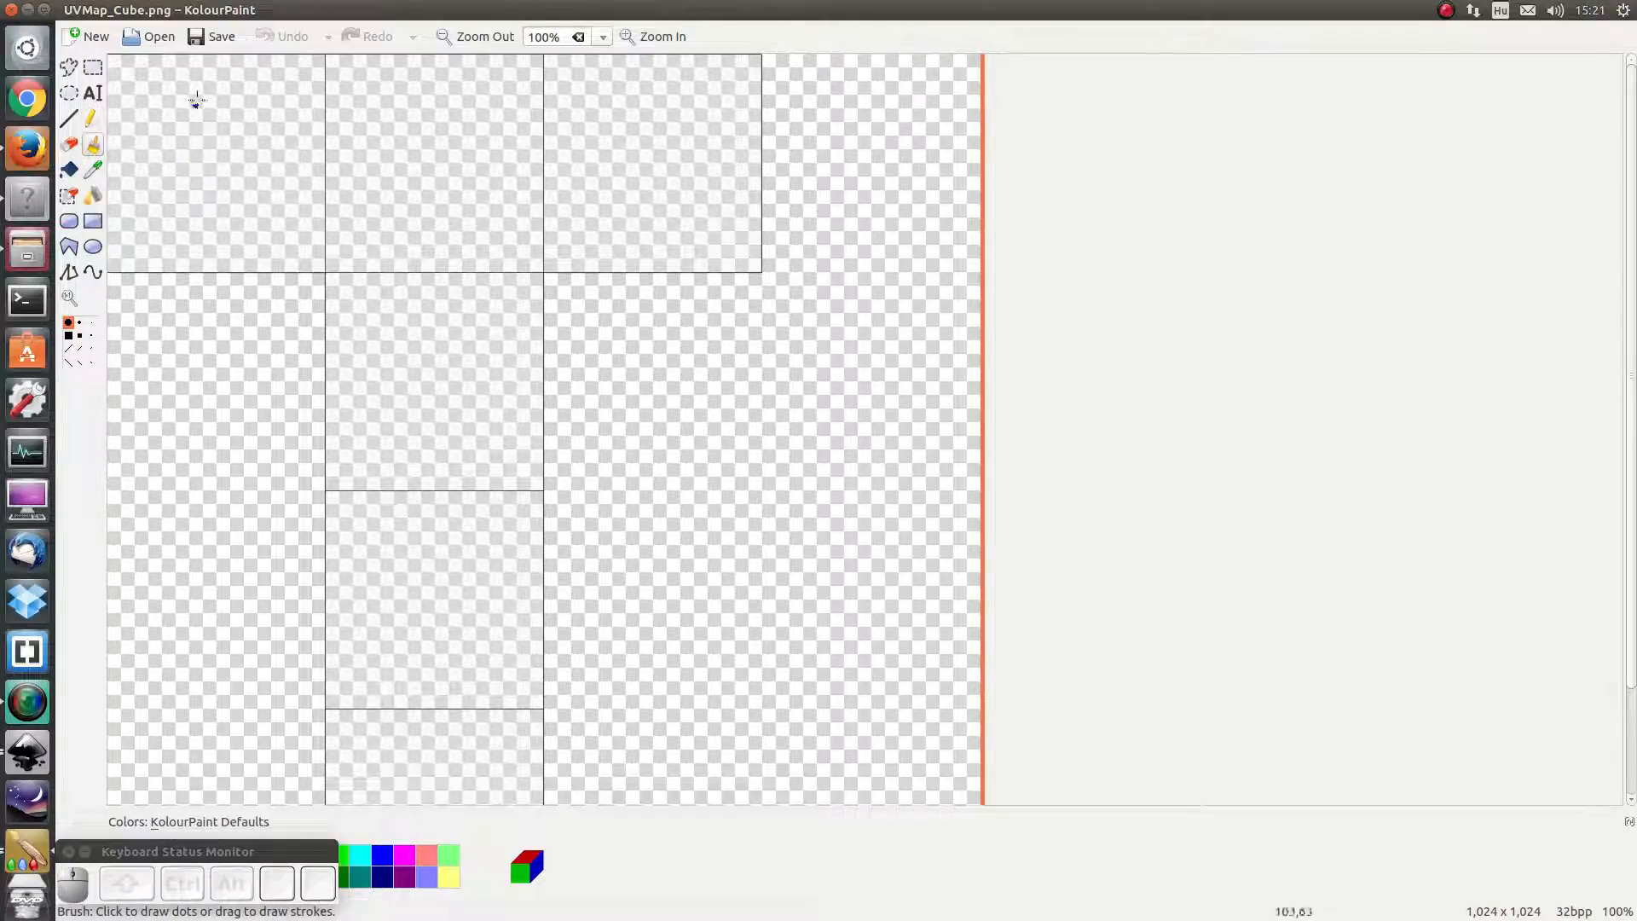
{"action": "mouse_move", "coordinate": [185, 93]}
{"action": "left_mouse_down"}
{"action": "mouse_move", "coordinate": [189, 227]}
{"action": "mouse_move", "coordinate": [213, 227]}
{"action": "left_mouse_up"}
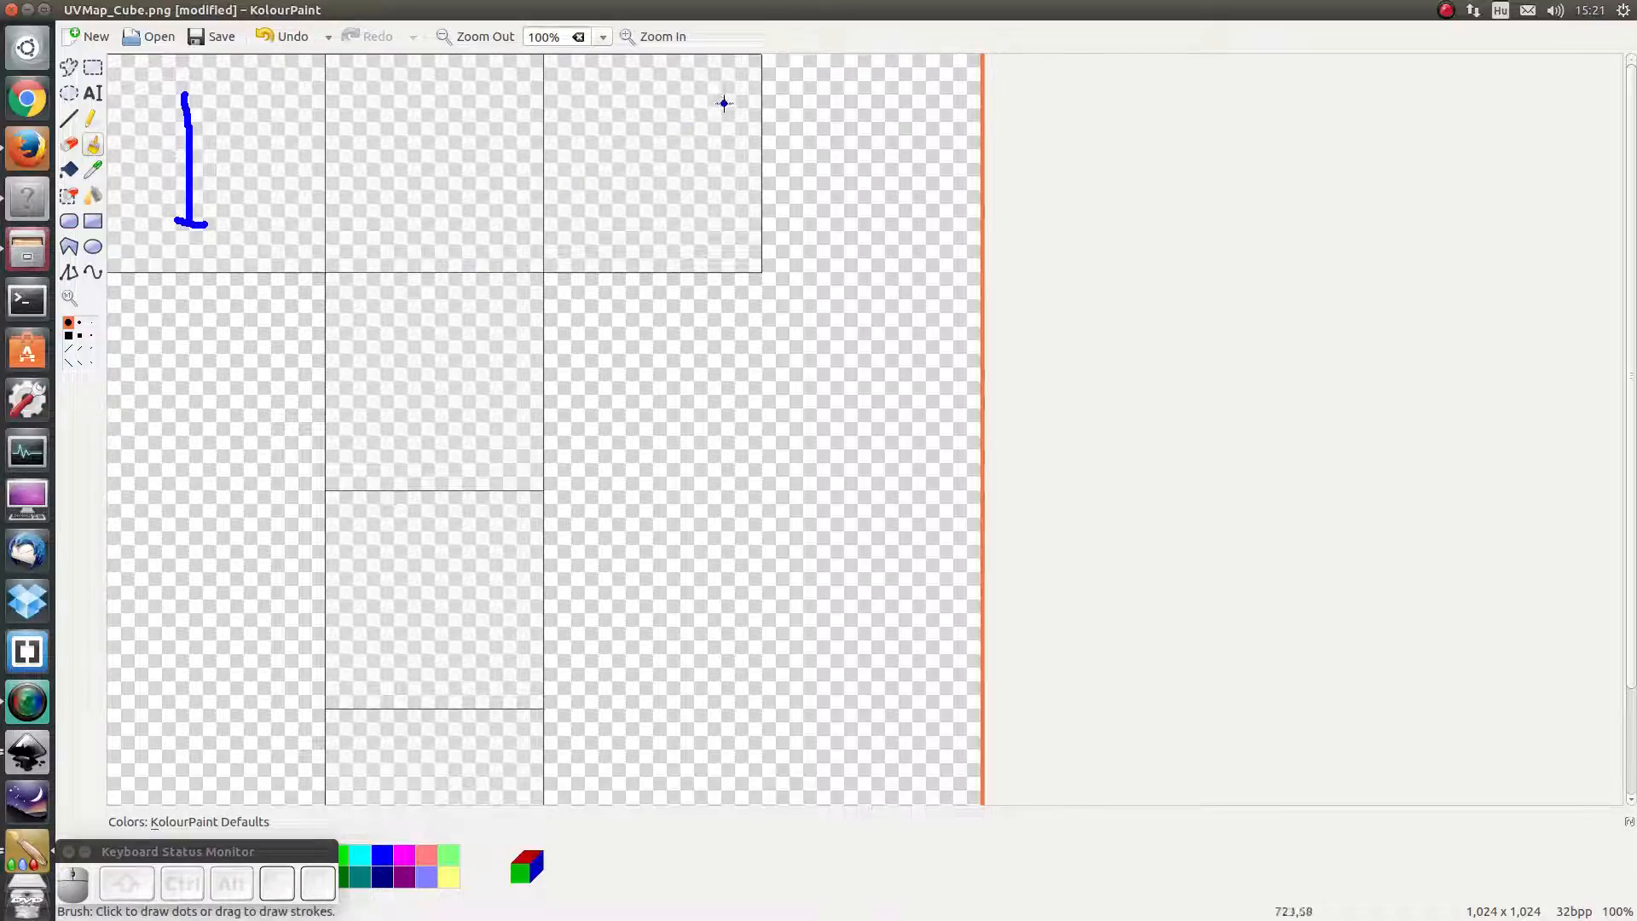
{"action": "mouse_move", "coordinate": [724, 90]}
{"action": "left_mouse_down"}
{"action": "mouse_move", "coordinate": [648, 260]}
{"action": "mouse_move", "coordinate": [612, 194]}
{"action": "left_mouse_up"}
{"action": "left_click", "coordinate": [404, 877]}
{"action": "mouse_move", "coordinate": [400, 128]}
{"action": "left_mouse_down"}
{"action": "mouse_move", "coordinate": [418, 205]}
{"action": "mouse_move", "coordinate": [499, 220]}
{"action": "left_mouse_up"}
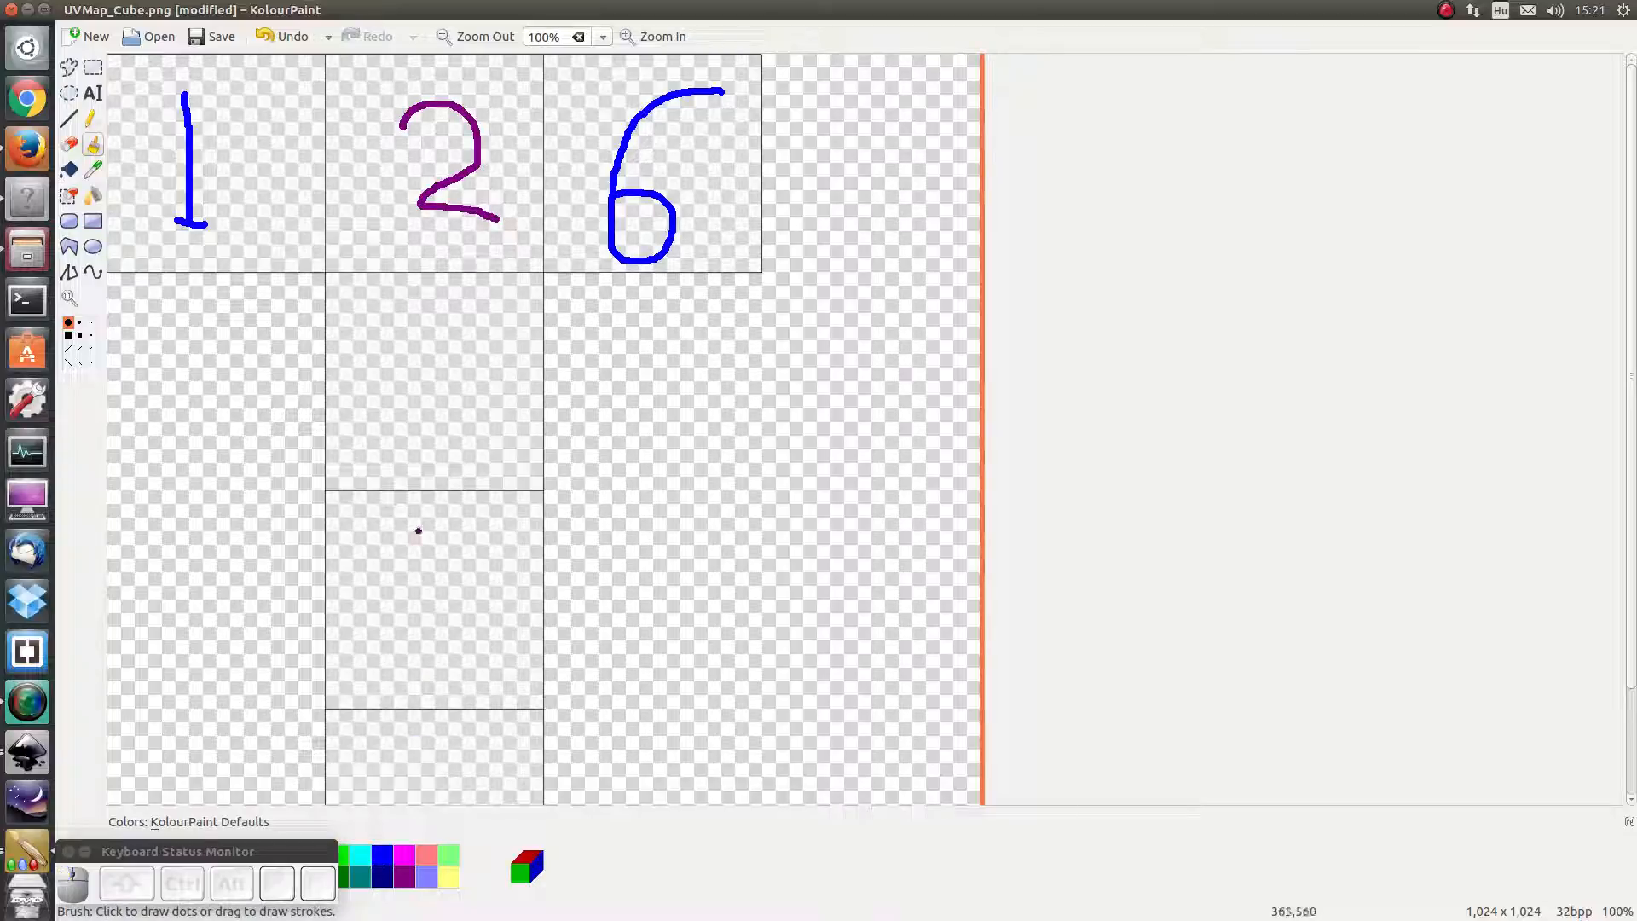
{"action": "left_click_drag", "start_coordinate": [403, 539], "coordinate": [418, 597]}
{"action": "left_click_drag", "start_coordinate": [402, 539], "coordinate": [474, 545]}
{"action": "left_click", "coordinate": [345, 855]}
{"action": "mouse_move", "coordinate": [416, 331]}
{"action": "left_mouse_down"}
{"action": "mouse_move", "coordinate": [419, 445]}
{"action": "mouse_move", "coordinate": [395, 418]}
{"action": "left_mouse_up"}
{"action": "key", "text": "ctrl+z"}
{"action": "mouse_move", "coordinate": [415, 754]}
{"action": "left_mouse_down"}
{"action": "mouse_move", "coordinate": [456, 748]}
{"action": "mouse_move", "coordinate": [431, 786]}
{"action": "left_mouse_up"}
Flood-fill all six numbered squares salmon, save the image, and return to Blender
{"action": "left_click", "coordinate": [69, 171]}
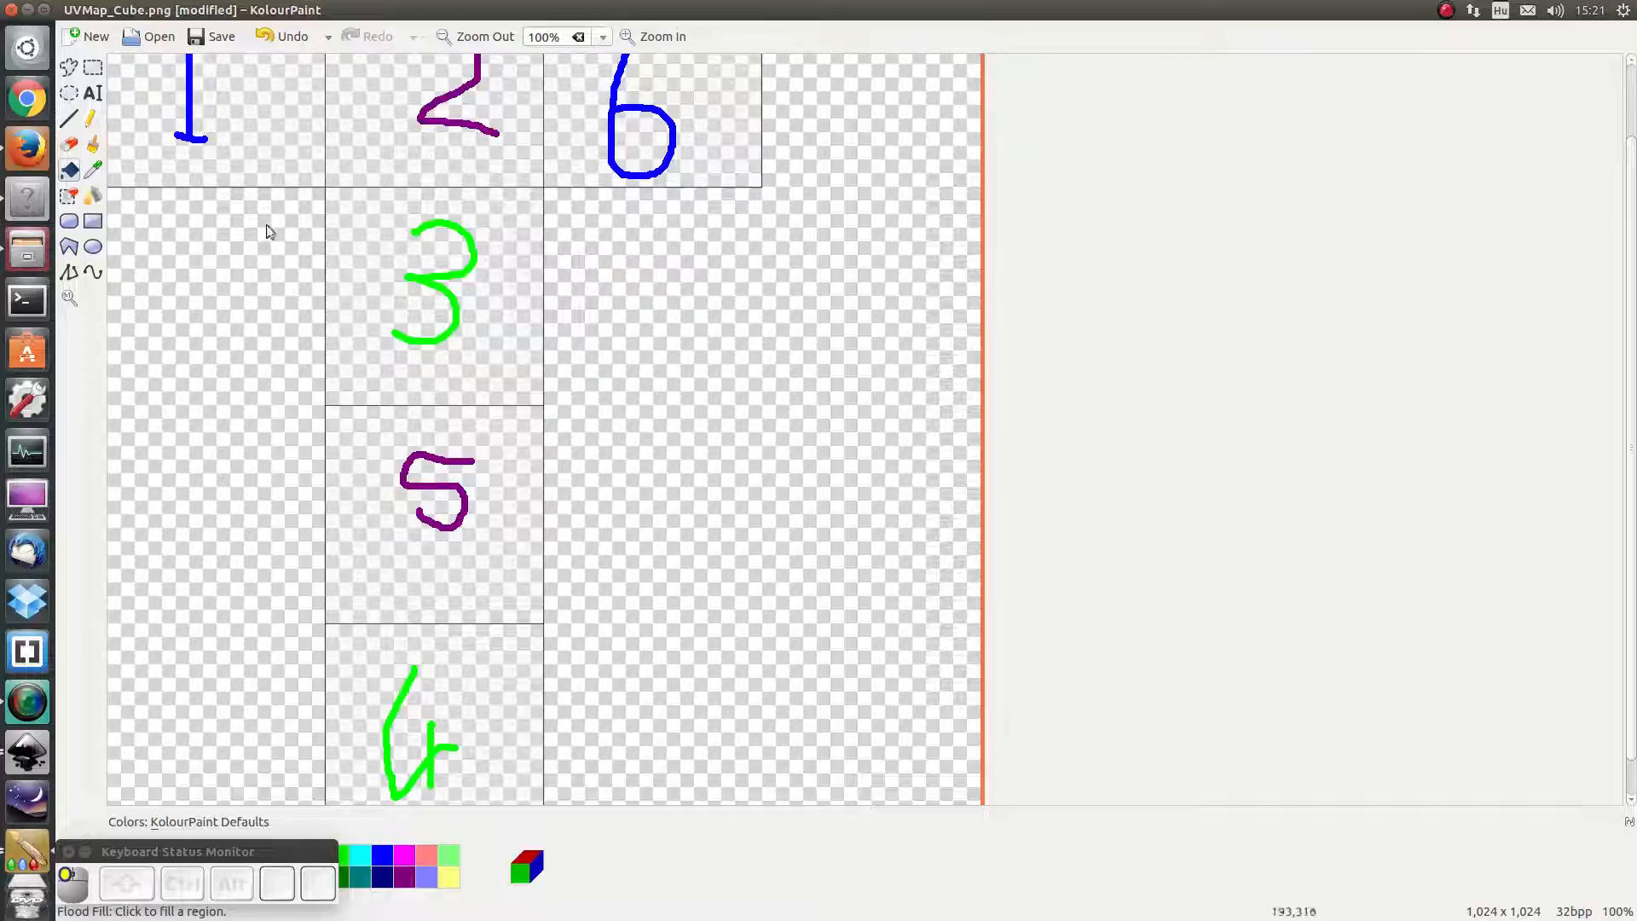
{"action": "left_click", "coordinate": [281, 140]}
{"action": "left_click", "coordinate": [375, 132]}
{"action": "left_click", "coordinate": [580, 141]}
{"action": "left_click", "coordinate": [508, 332]}
{"action": "left_click", "coordinate": [490, 443]}
{"action": "left_click", "coordinate": [495, 665]}
{"action": "key", "text": "ctrl+s"}
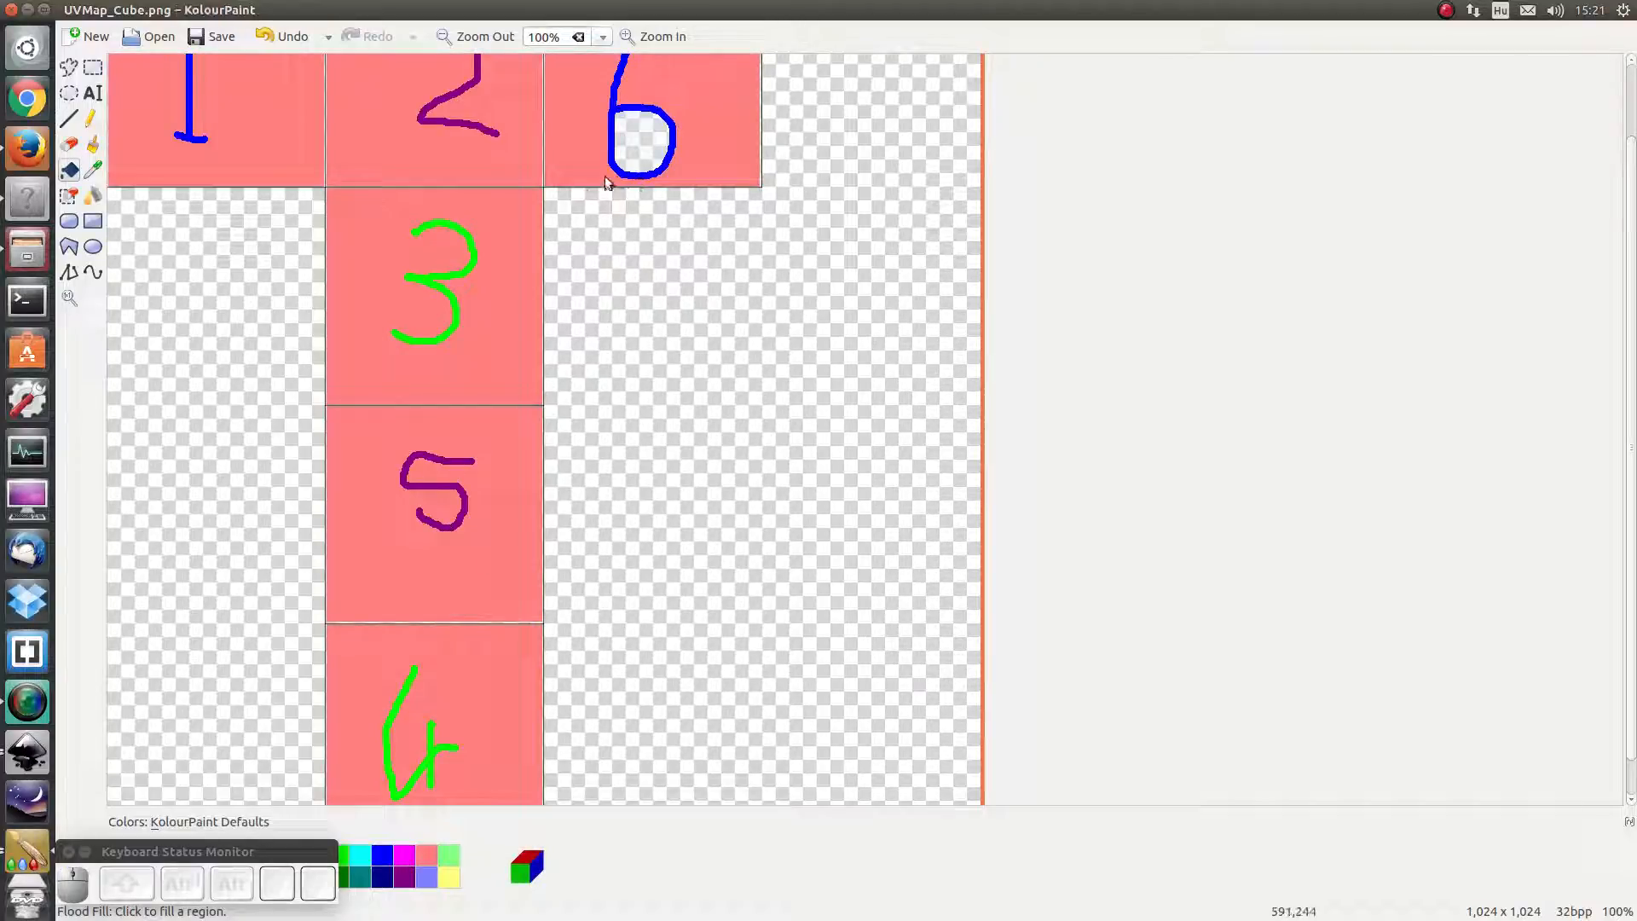
{"action": "left_click", "coordinate": [28, 202]}
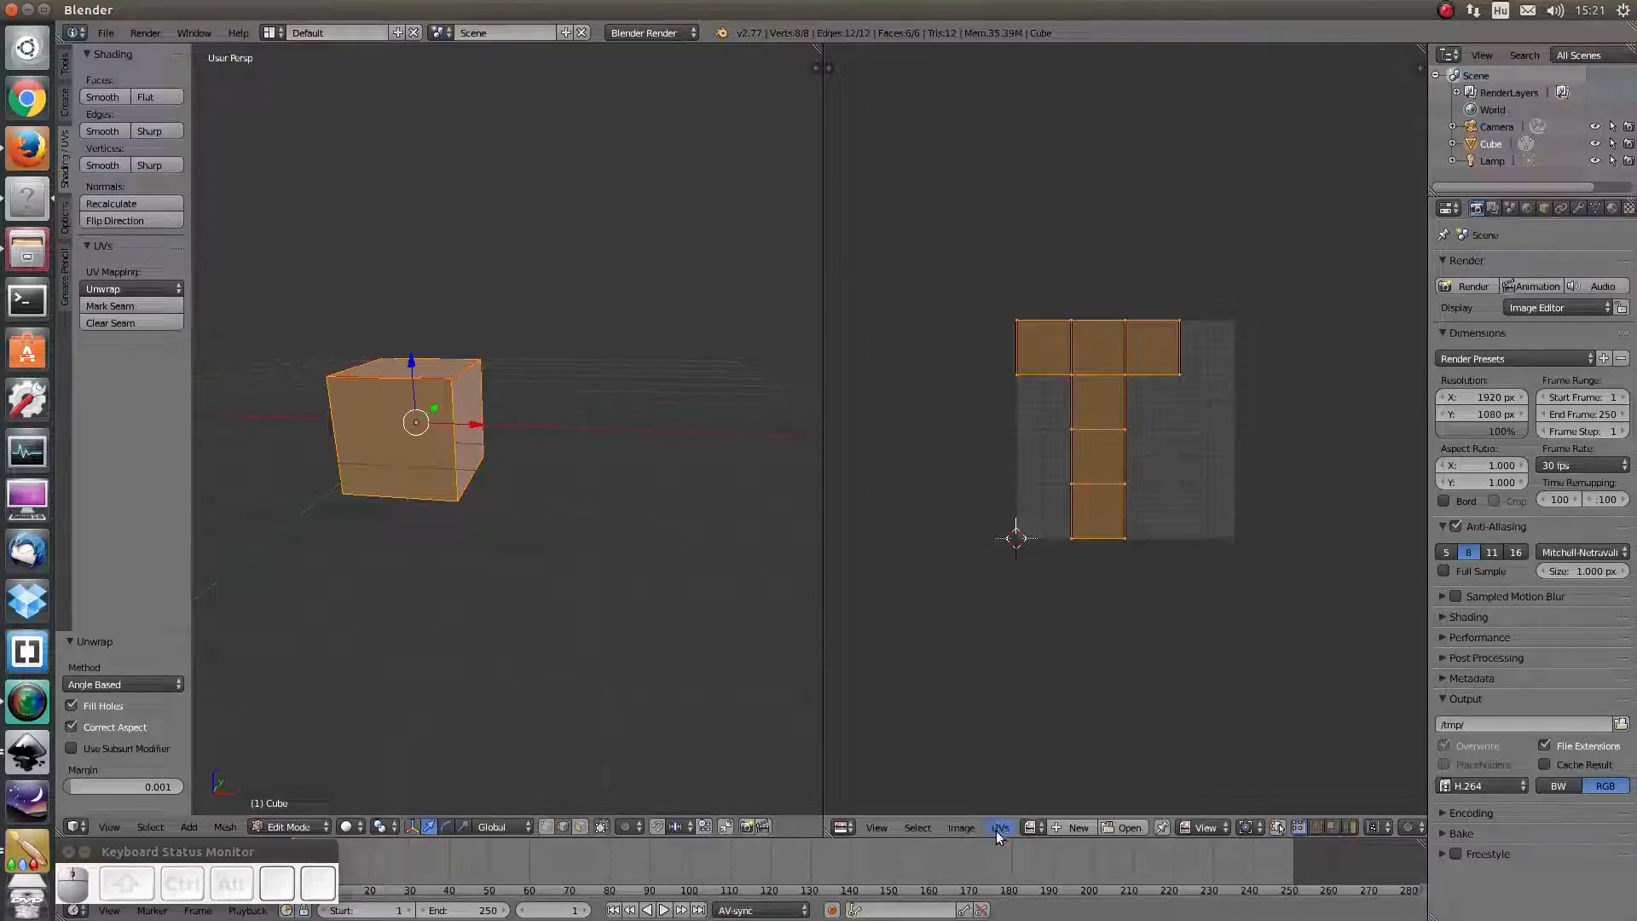
Open UVMap_Cube.png in the UV/Image Editor, using the example folder path copied from Files
{"action": "left_click", "coordinate": [1123, 825]}
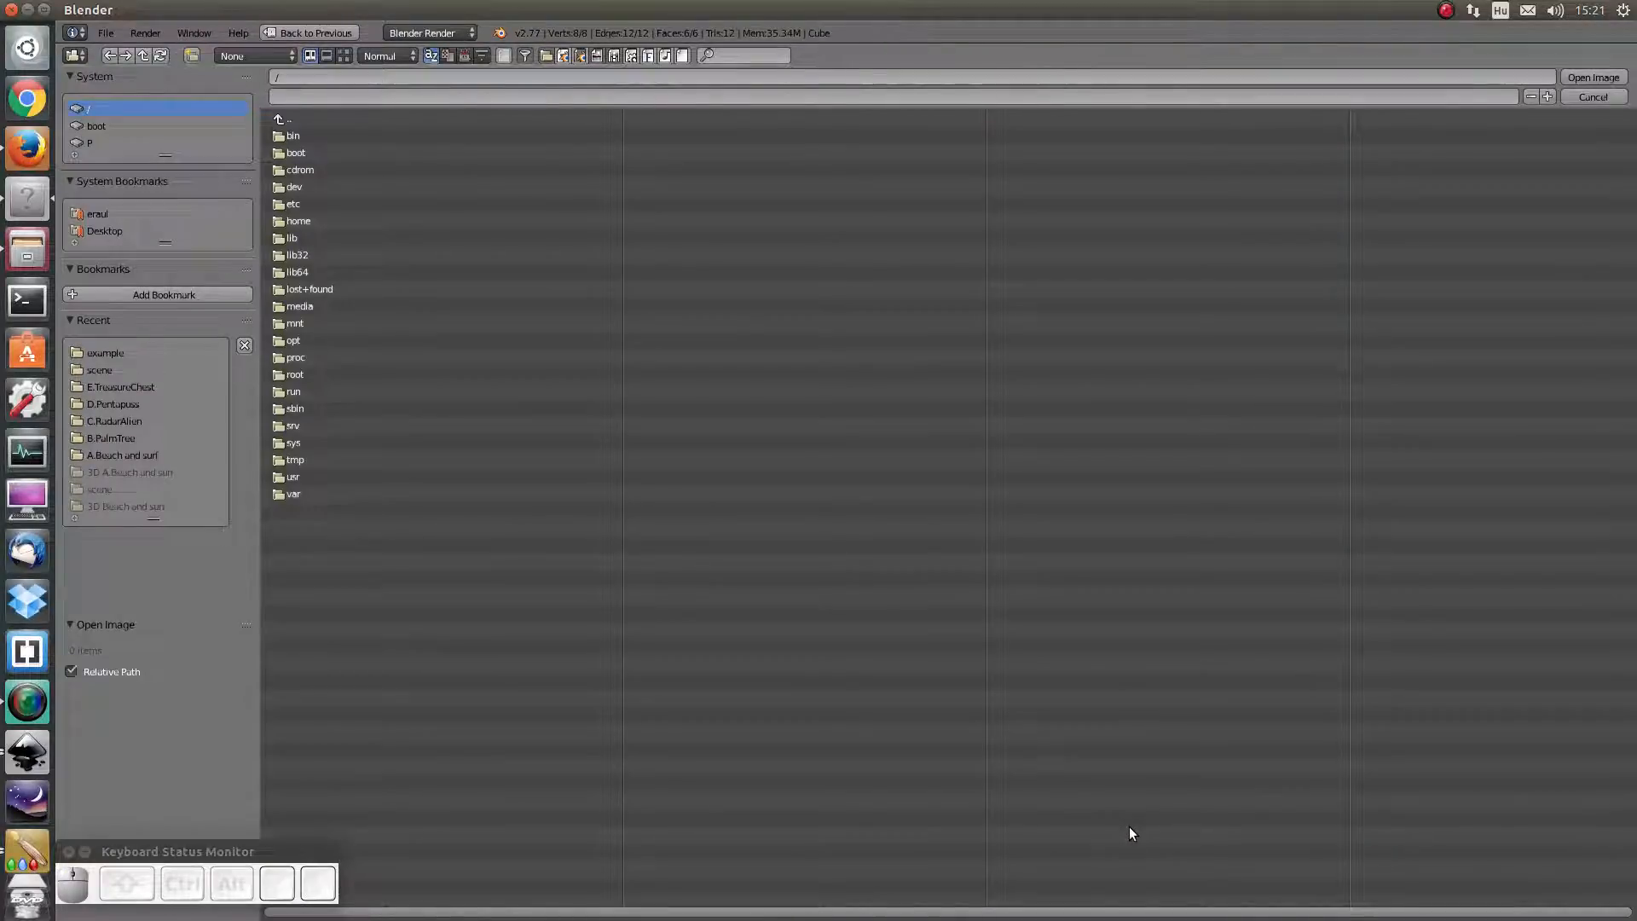
{"action": "left_click", "coordinate": [28, 251]}
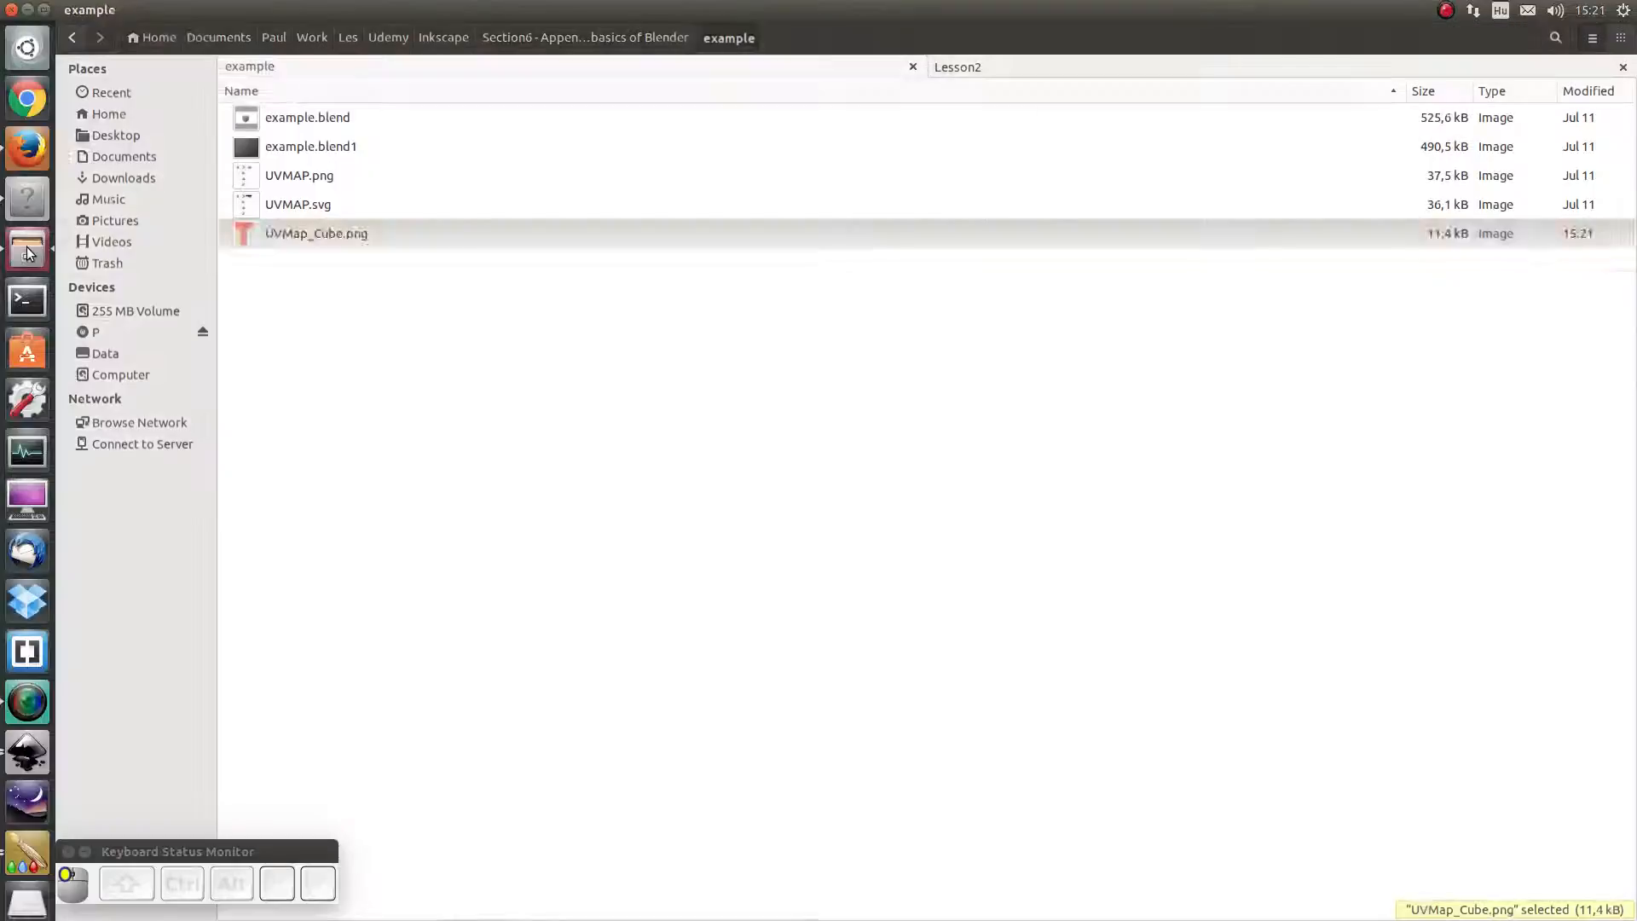
{"action": "key", "text": "ctrl+l"}
{"action": "key", "text": "ctrl+c"}
{"action": "key", "text": "alt+Tab"}
{"action": "left_click", "coordinate": [391, 78]}
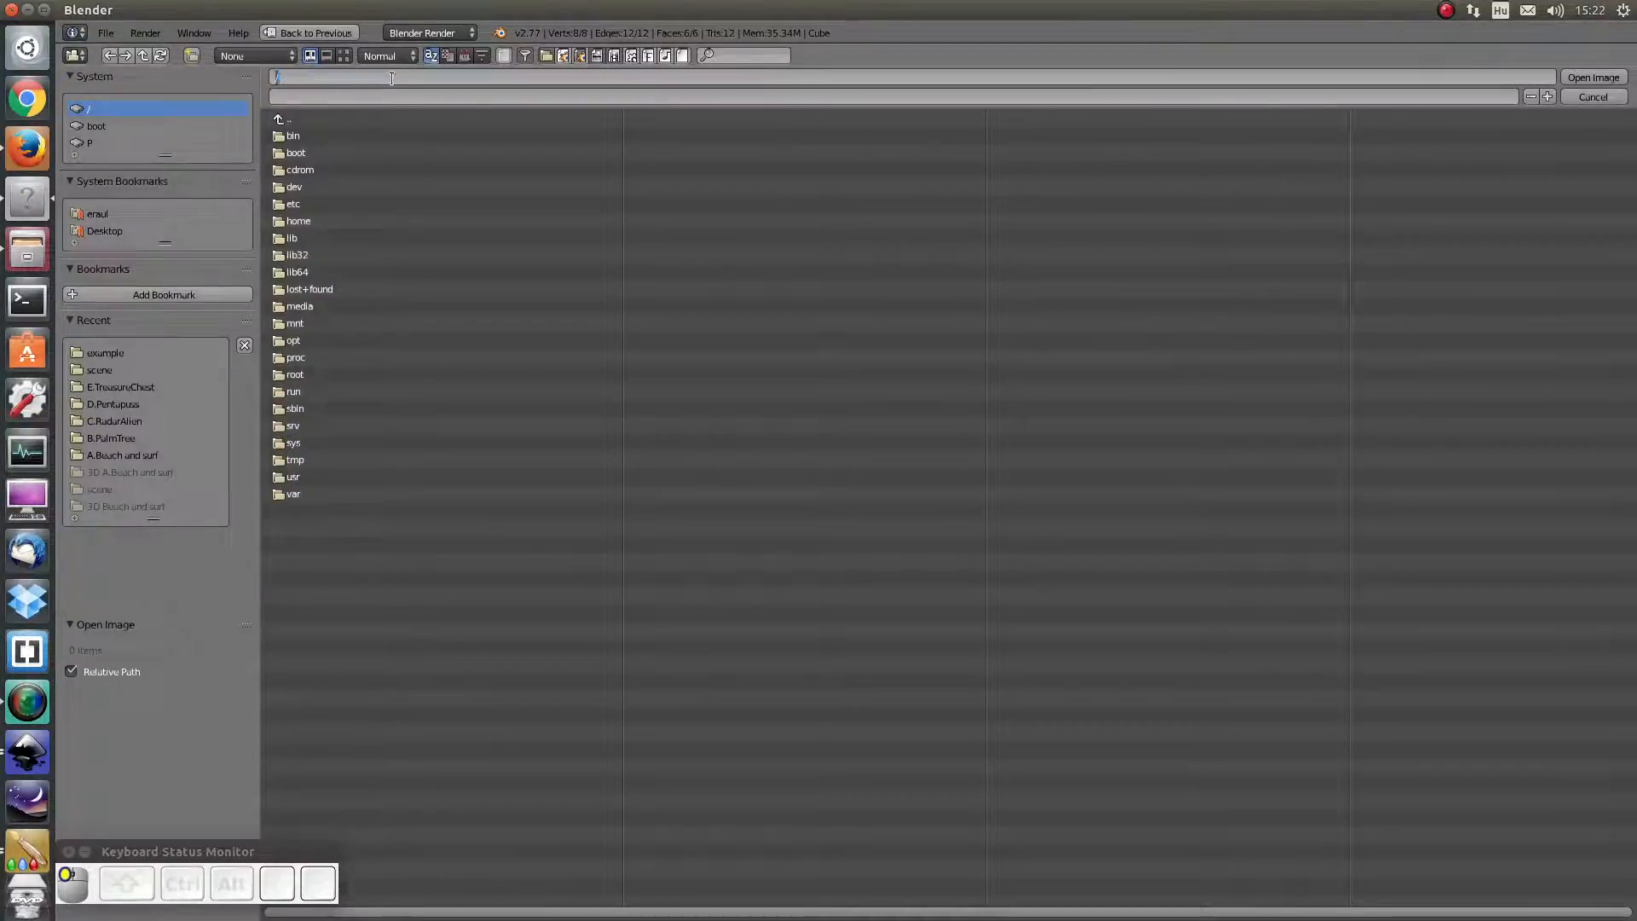
{"action": "key", "text": "ctrl+v"}
{"action": "key", "text": "Return"}
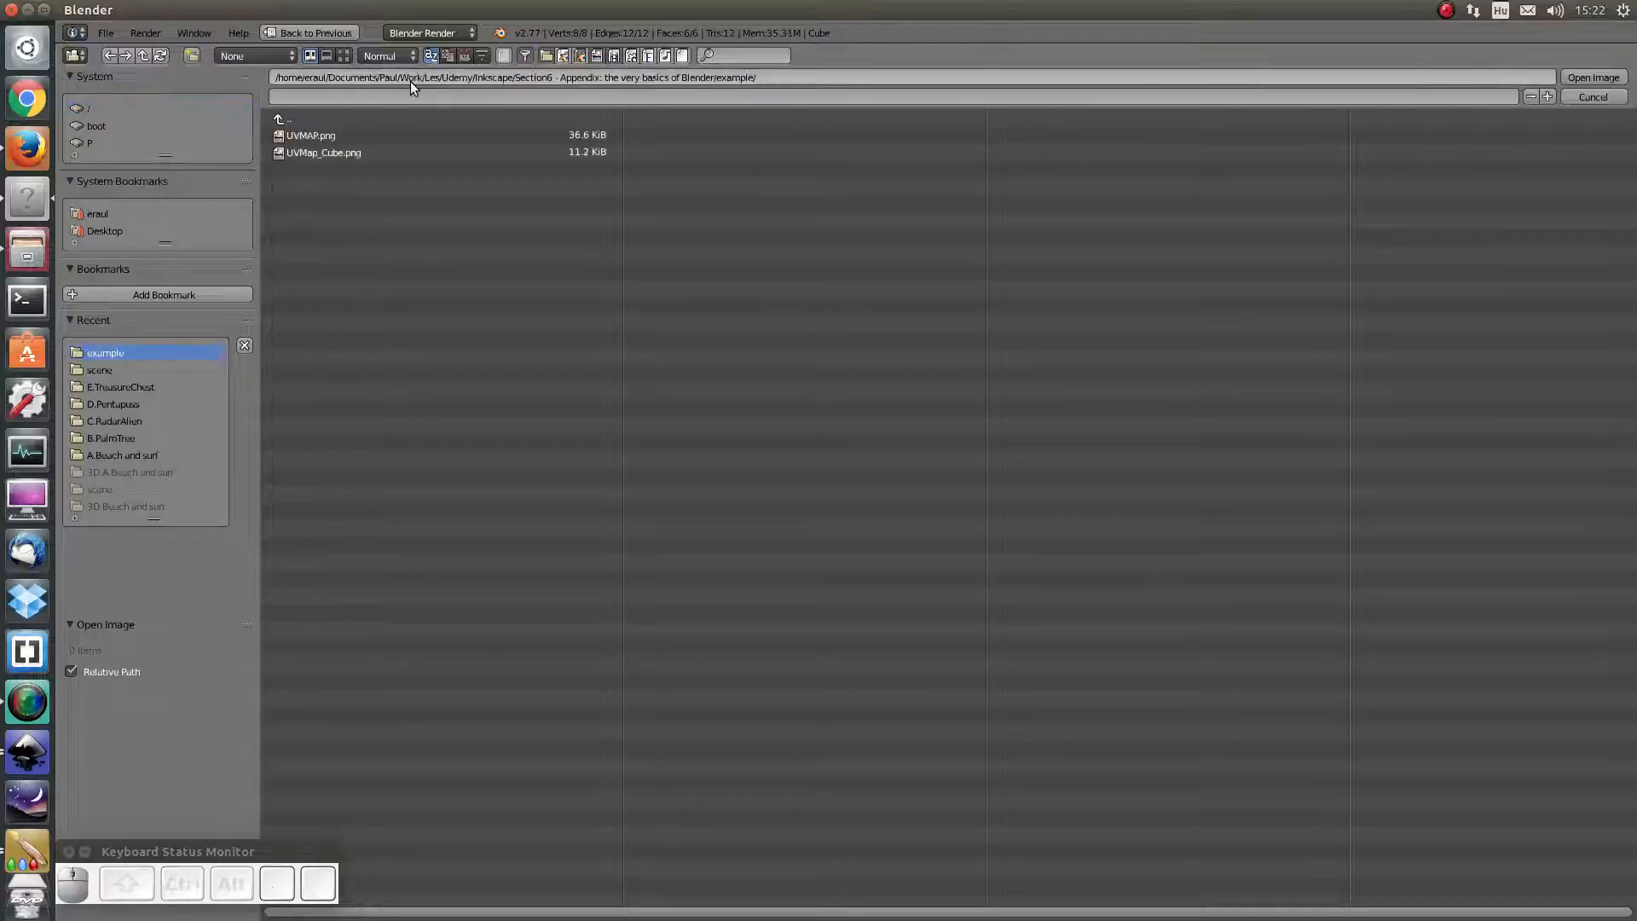
{"action": "double_click", "coordinate": [327, 153]}
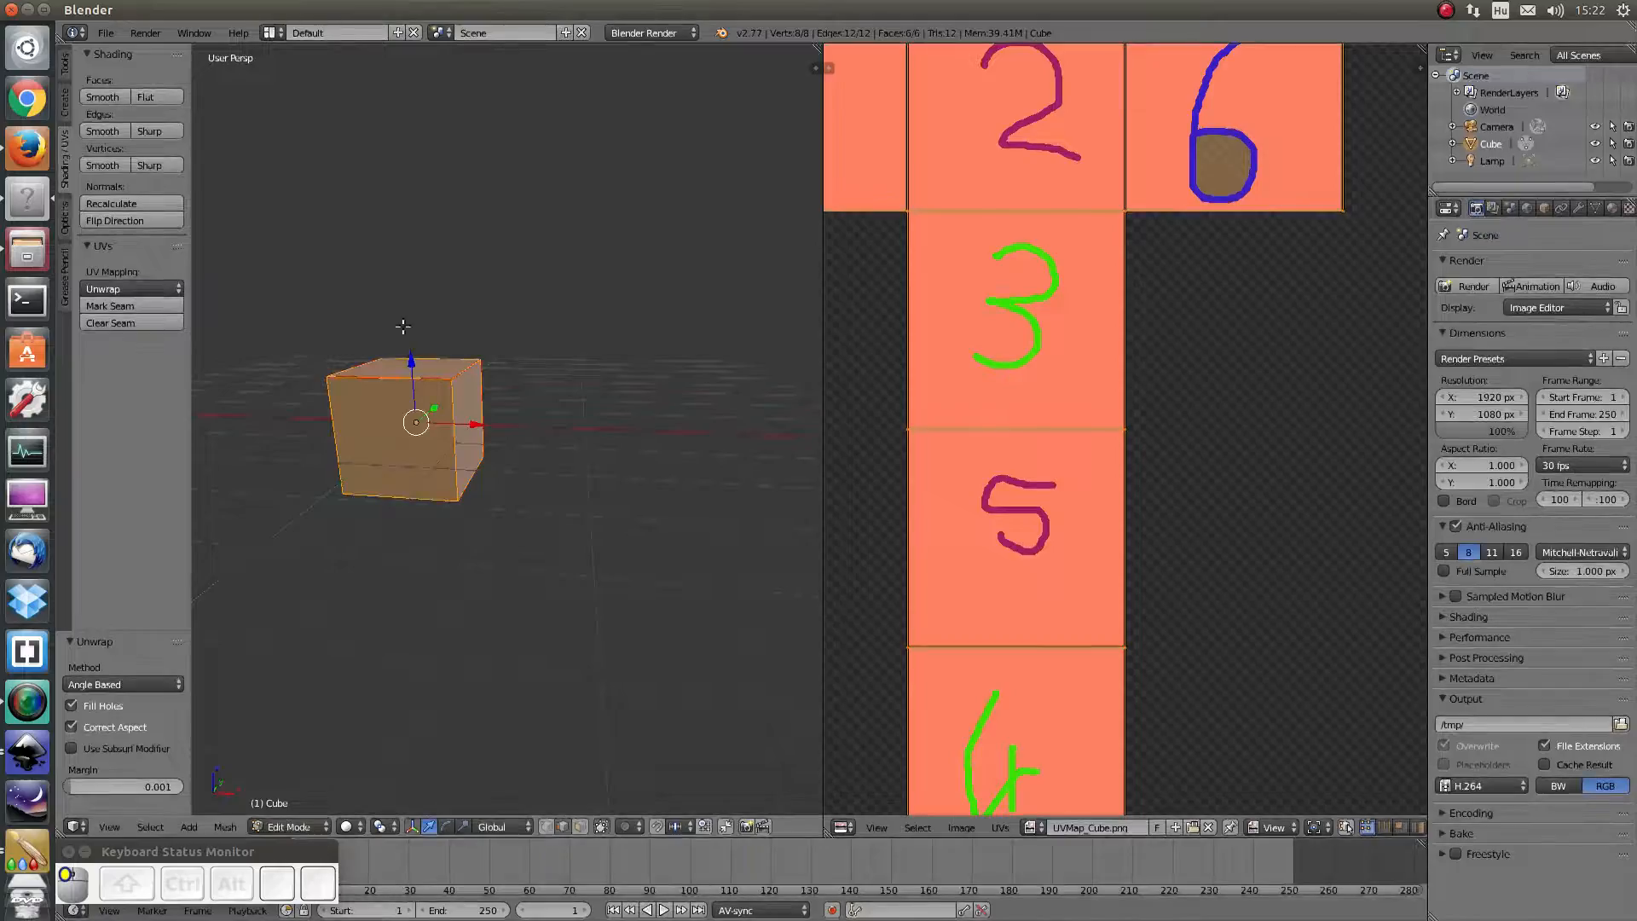
Set the 3D view's shading to Texture so the cube shows its numbered salmon faces
{"action": "scroll", "coordinate": [498, 465], "scroll_direction": "down", "scroll_amount": 2}
{"action": "middle_click_drag", "start_coordinate": [492, 458], "coordinate": [411, 476]}
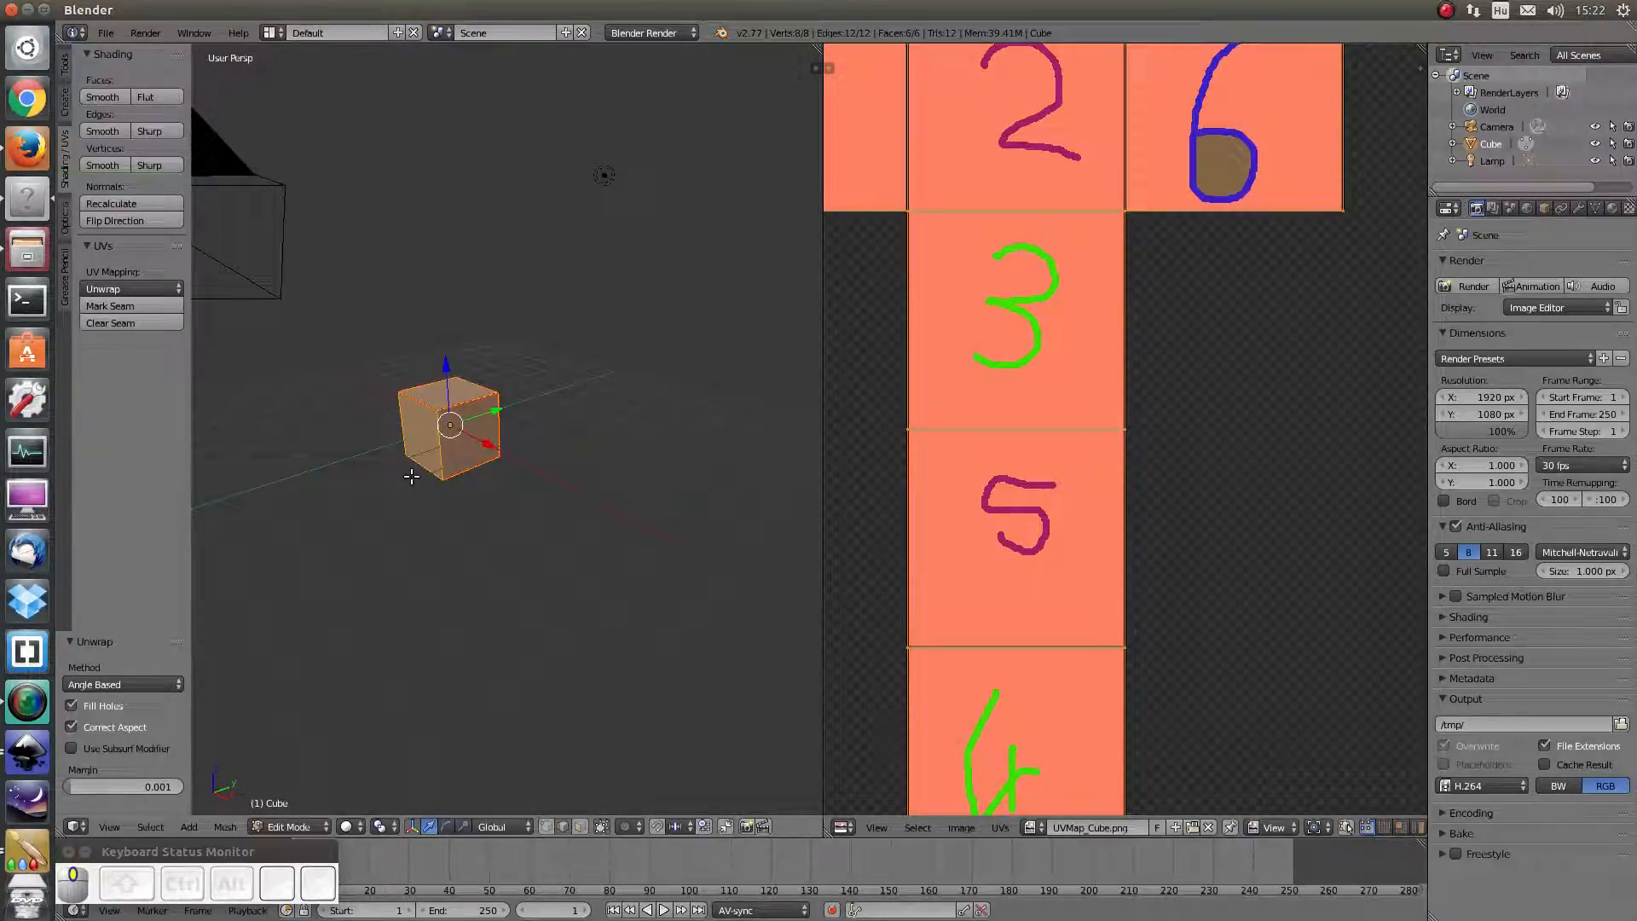
{"action": "left_click", "coordinate": [345, 830]}
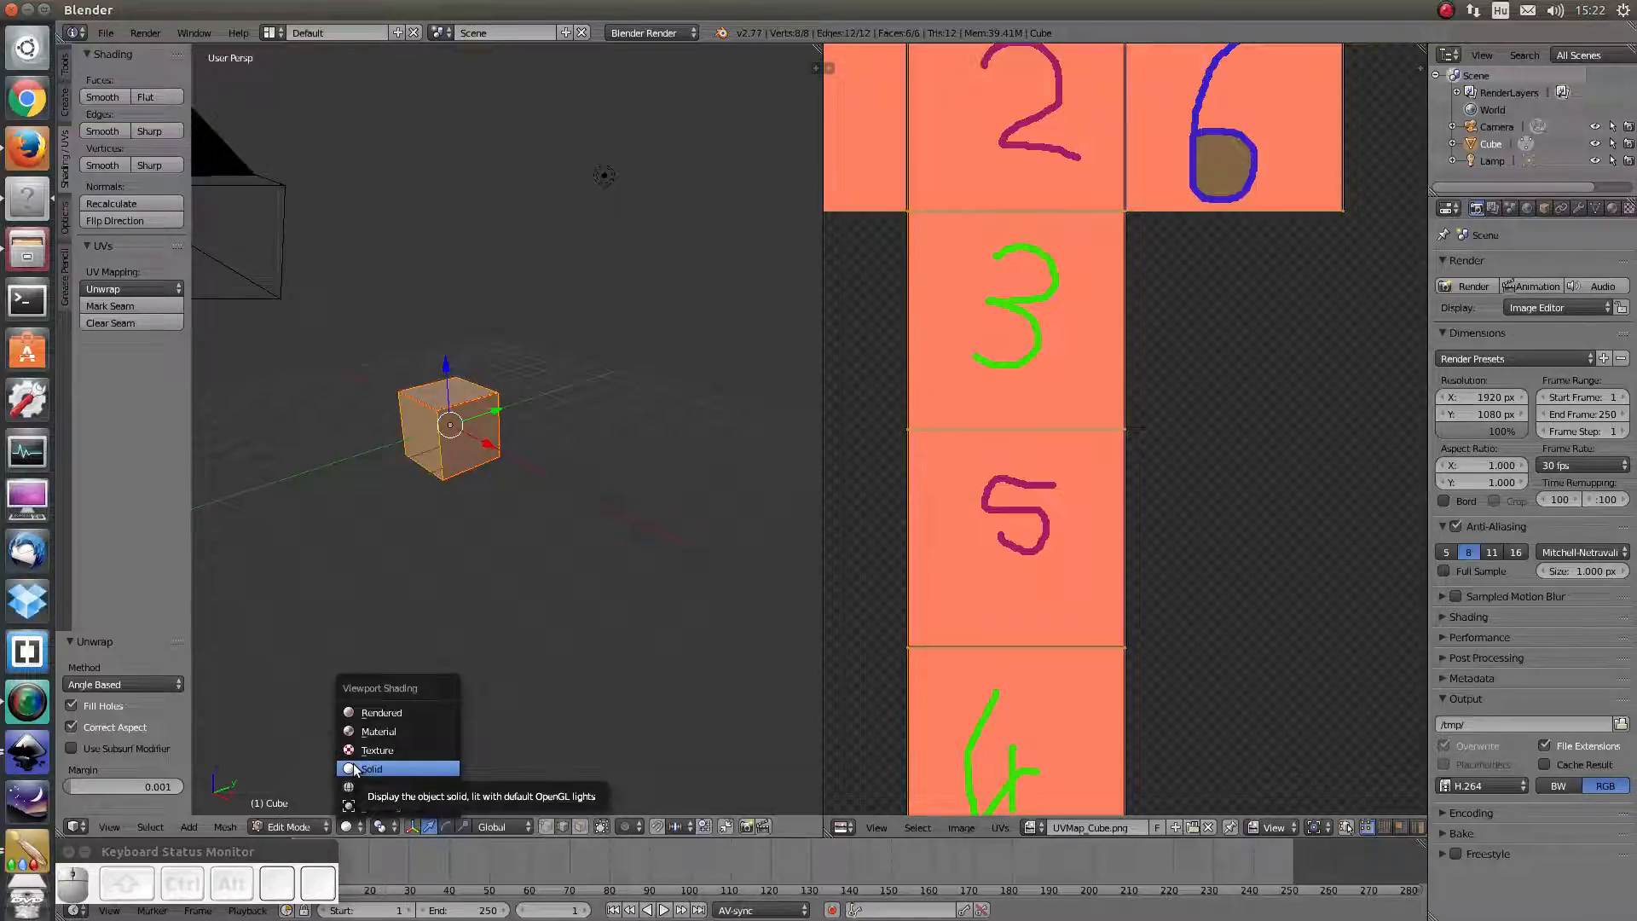
{"action": "left_click", "coordinate": [375, 751]}
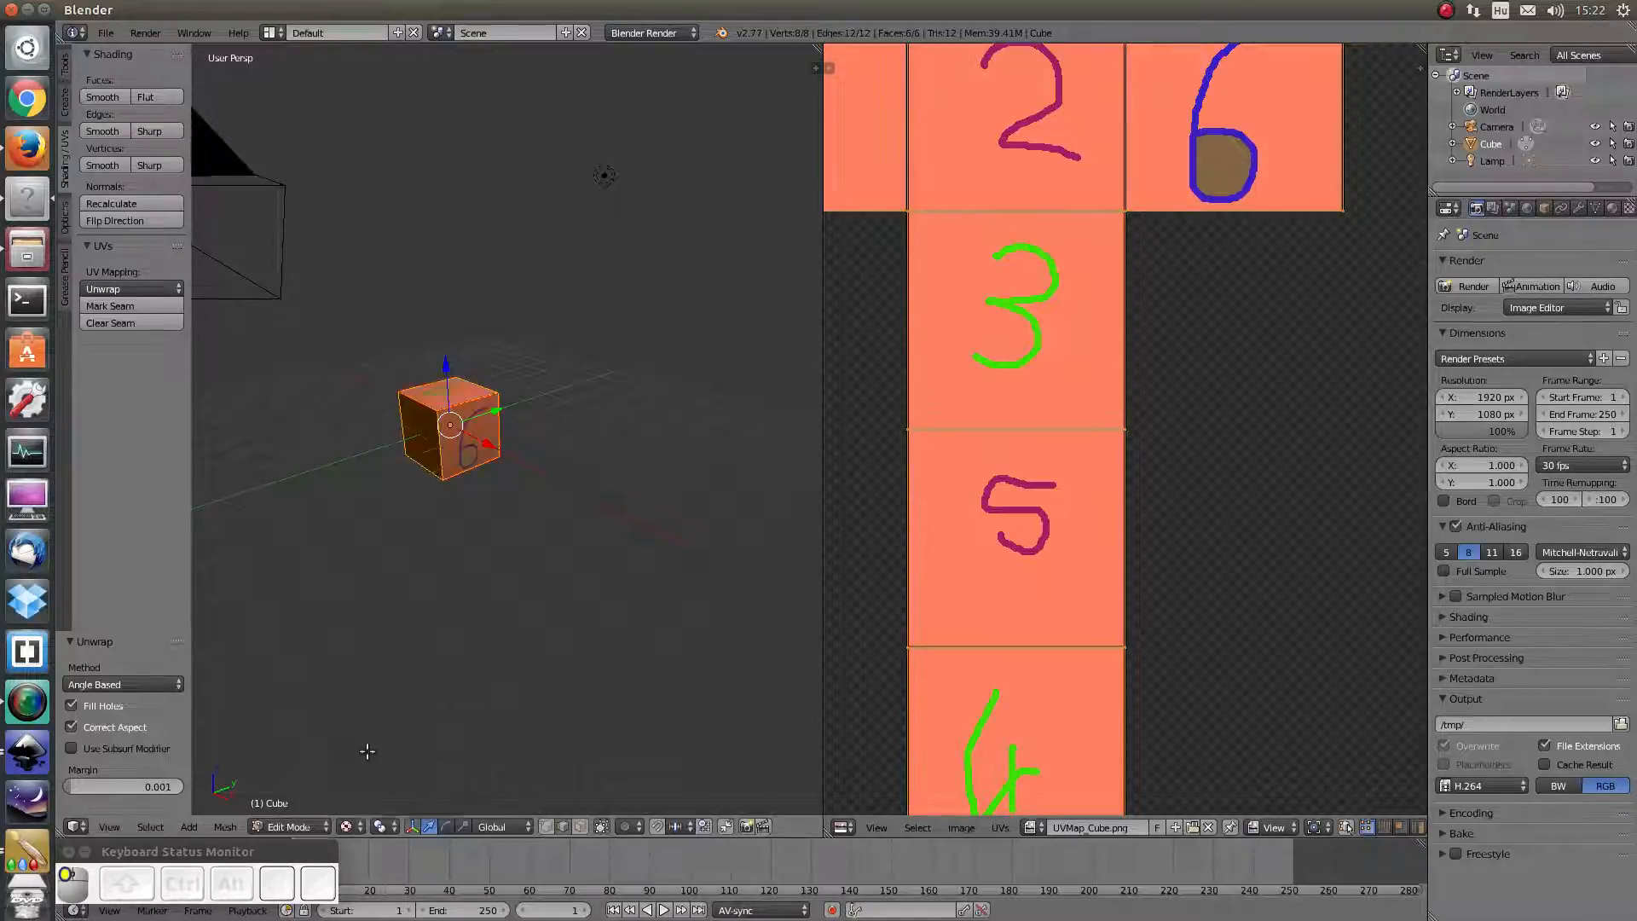
{"action": "middle_click_drag", "start_coordinate": [566, 581], "coordinate": [413, 482]}
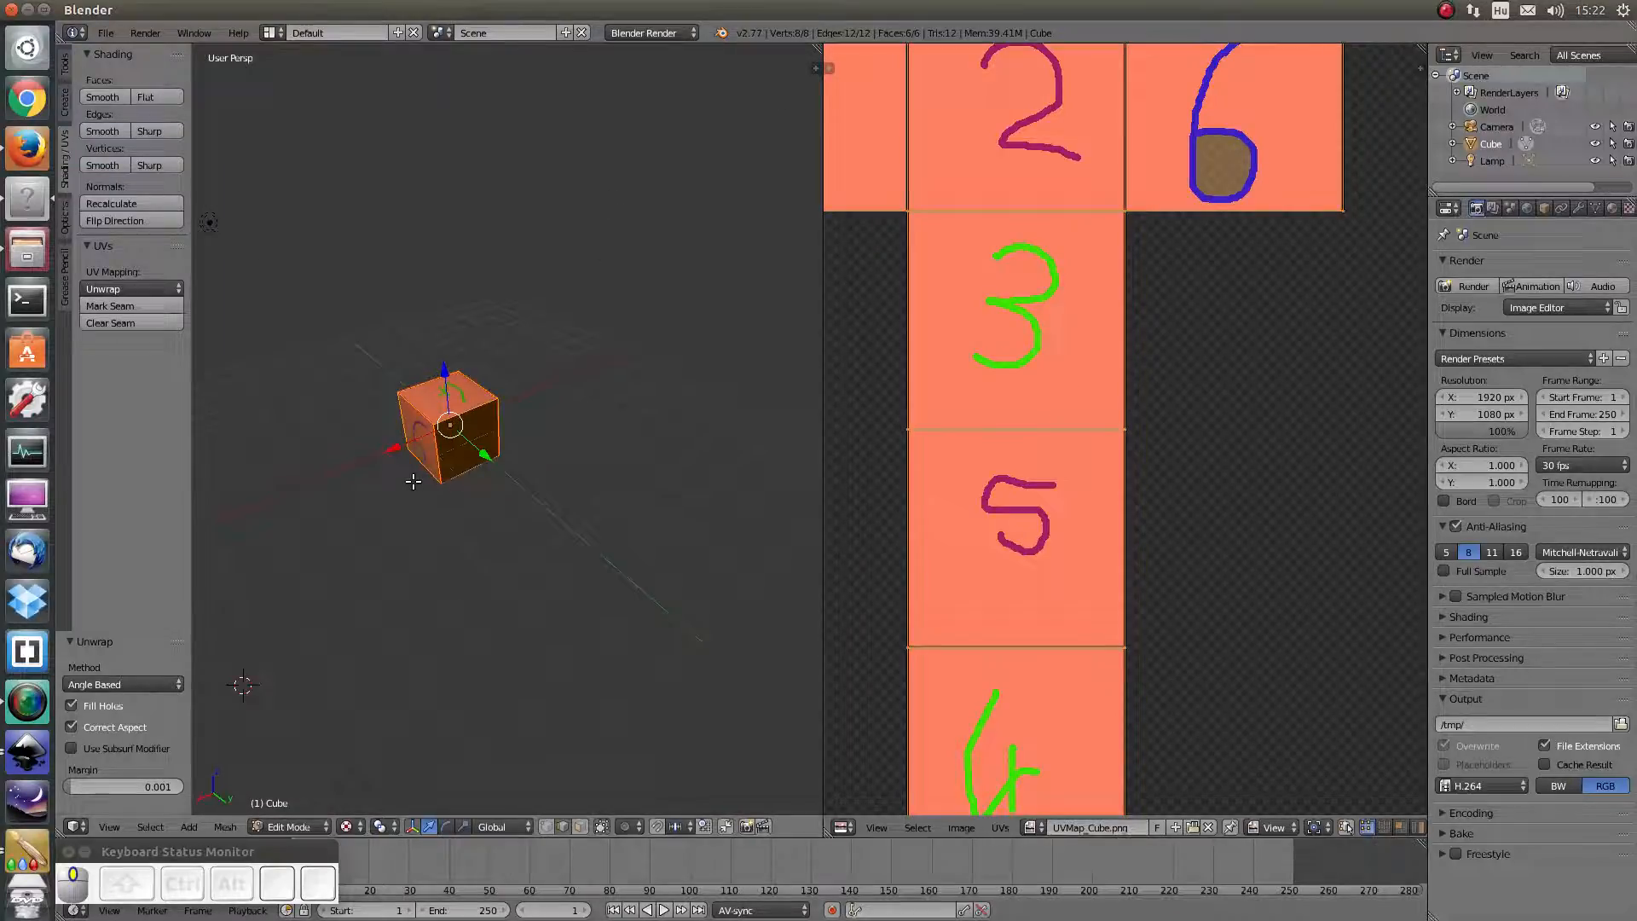
In Object Mode, move the lamp beside the cube by X -0.665, Y 1.821, Z -0.866
{"action": "middle_click_drag", "start_coordinate": [474, 521], "coordinate": [522, 501]}
{"action": "key", "text": "Tab"}
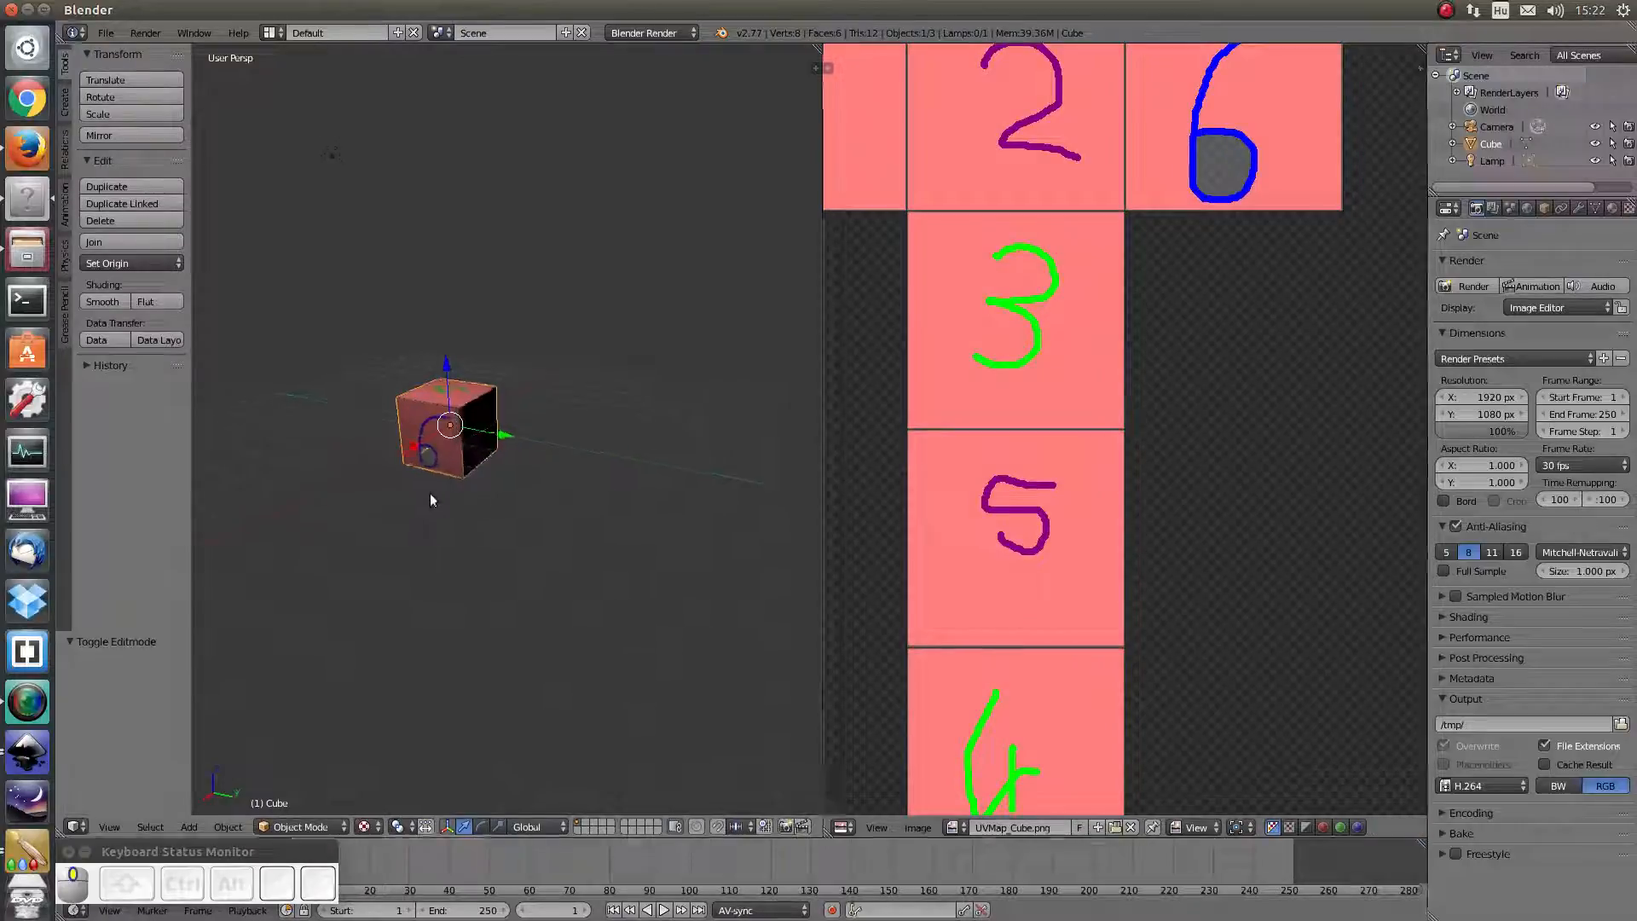
{"action": "key", "text": "a"}
{"action": "middle_click_drag", "start_coordinate": [434, 496], "coordinate": [523, 277]}
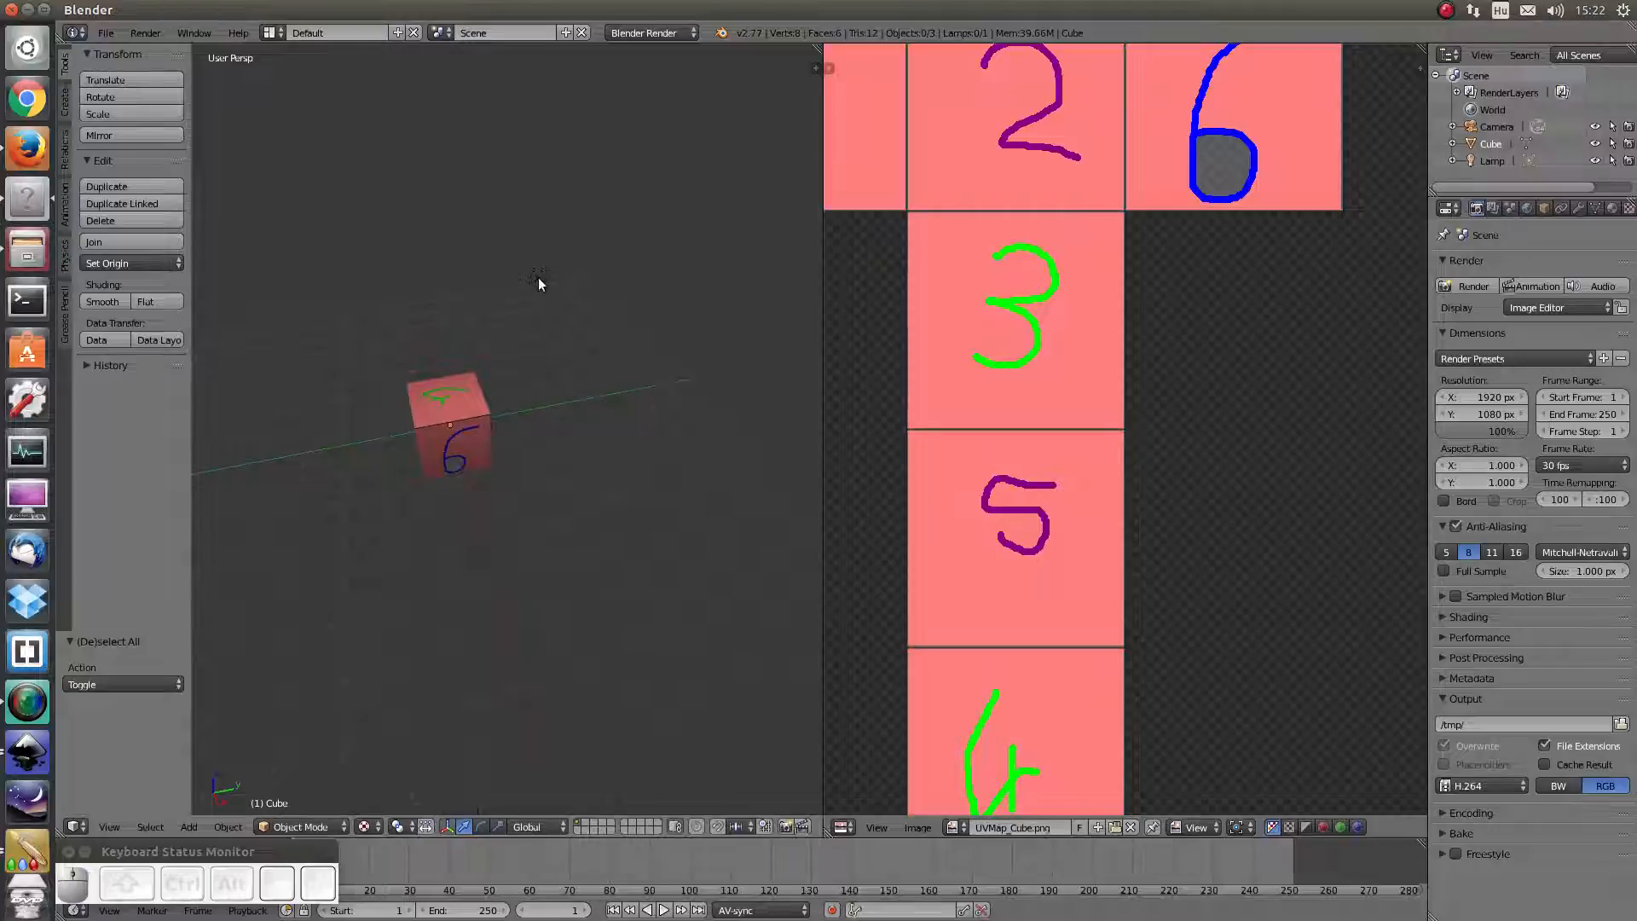
{"action": "right_click", "coordinate": [539, 278]}
{"action": "middle_click_drag", "start_coordinate": [695, 479], "coordinate": [565, 443]}
{"action": "key", "text": "g"}
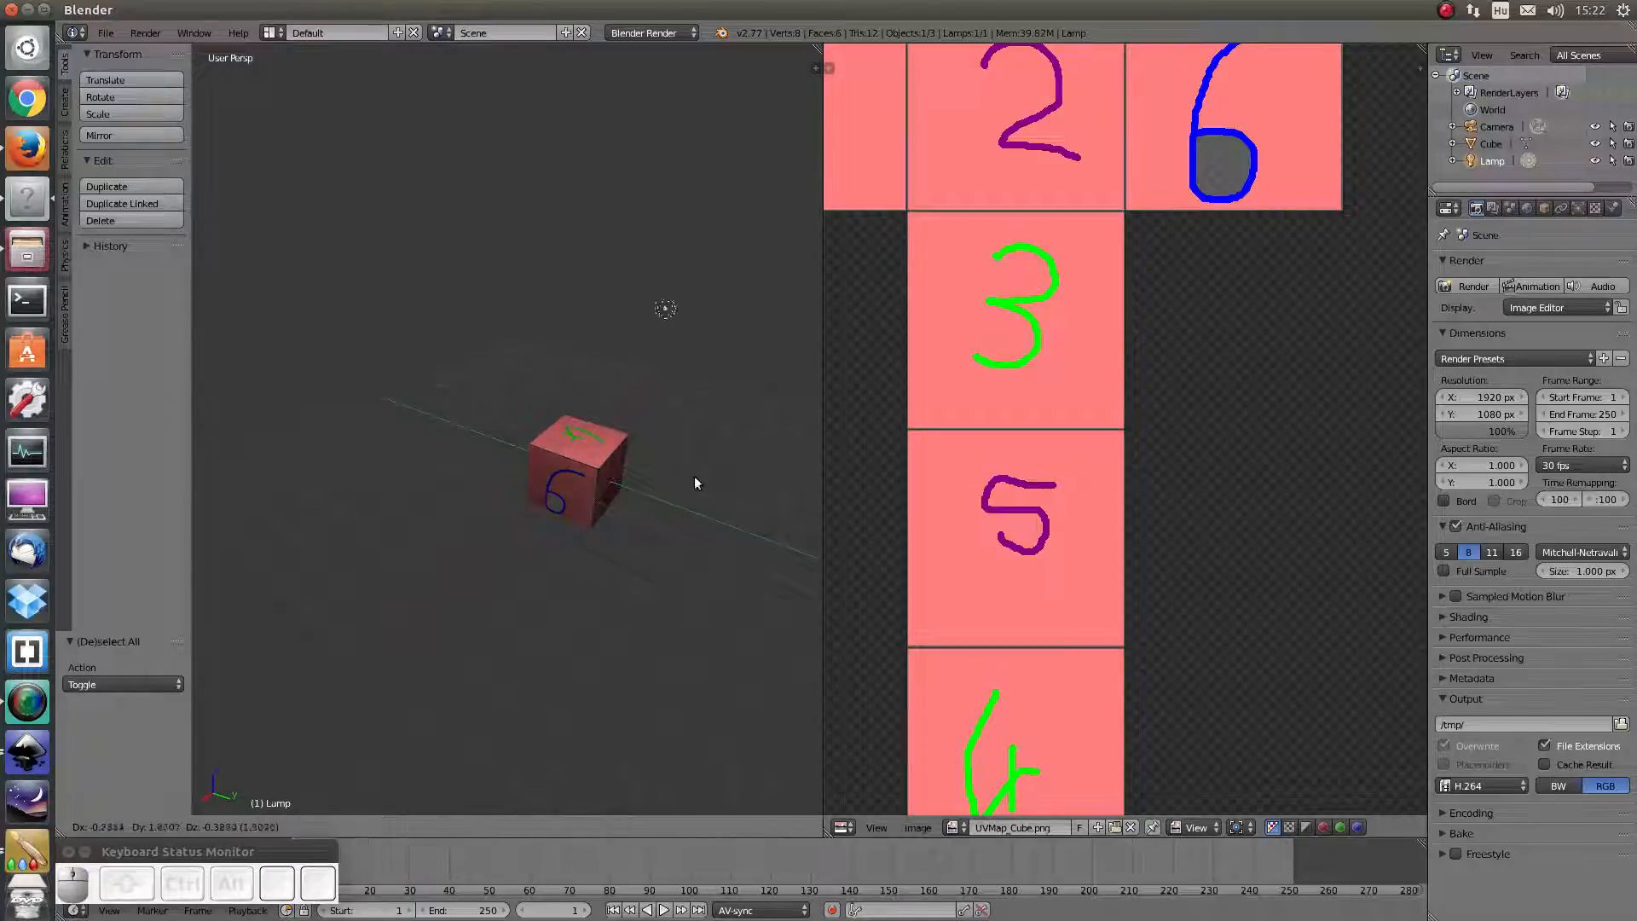
{"action": "left_click", "coordinate": [709, 522]}
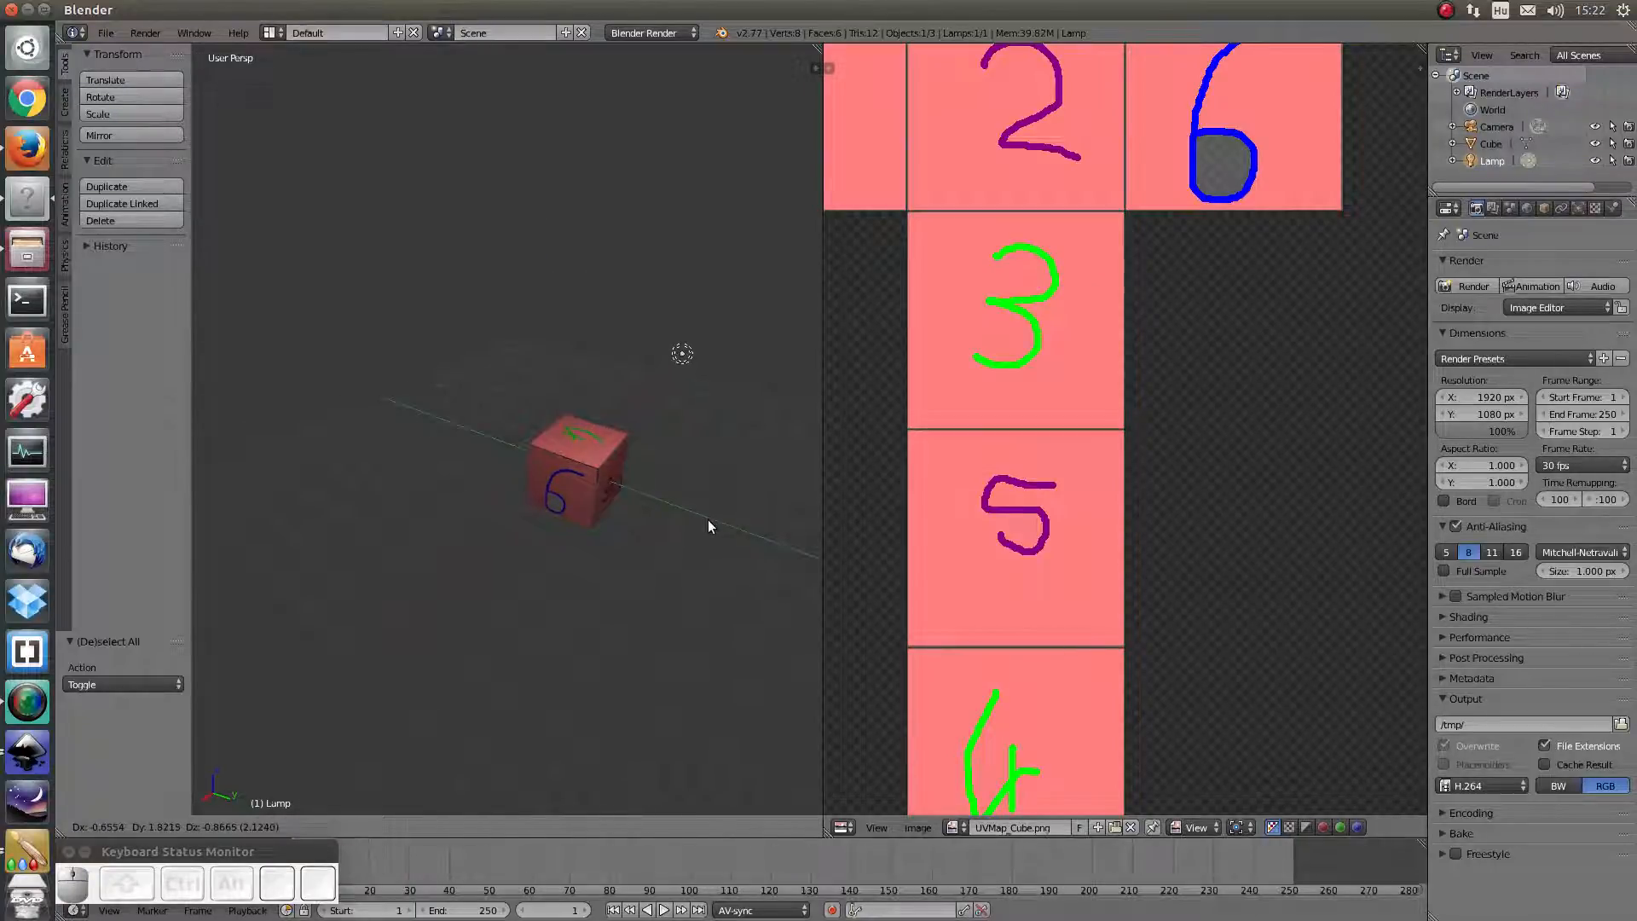
{"action": "scroll", "coordinate": [706, 550], "scroll_direction": "up", "scroll_amount": 4}
{"action": "scroll", "coordinate": [714, 565], "scroll_direction": "down", "scroll_amount": 4}
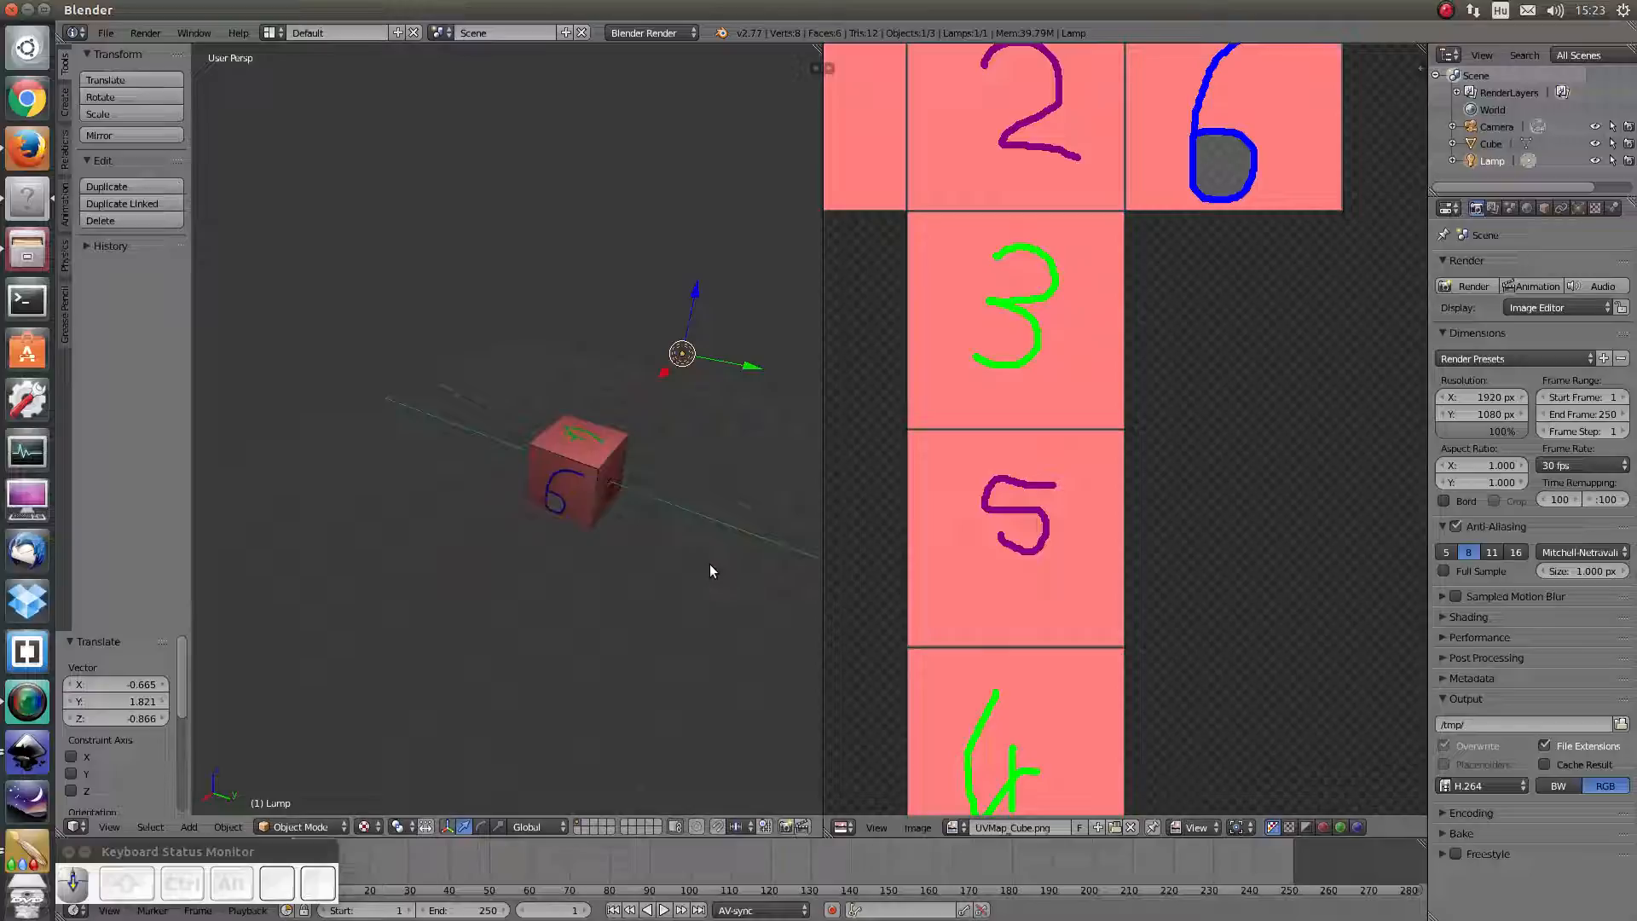